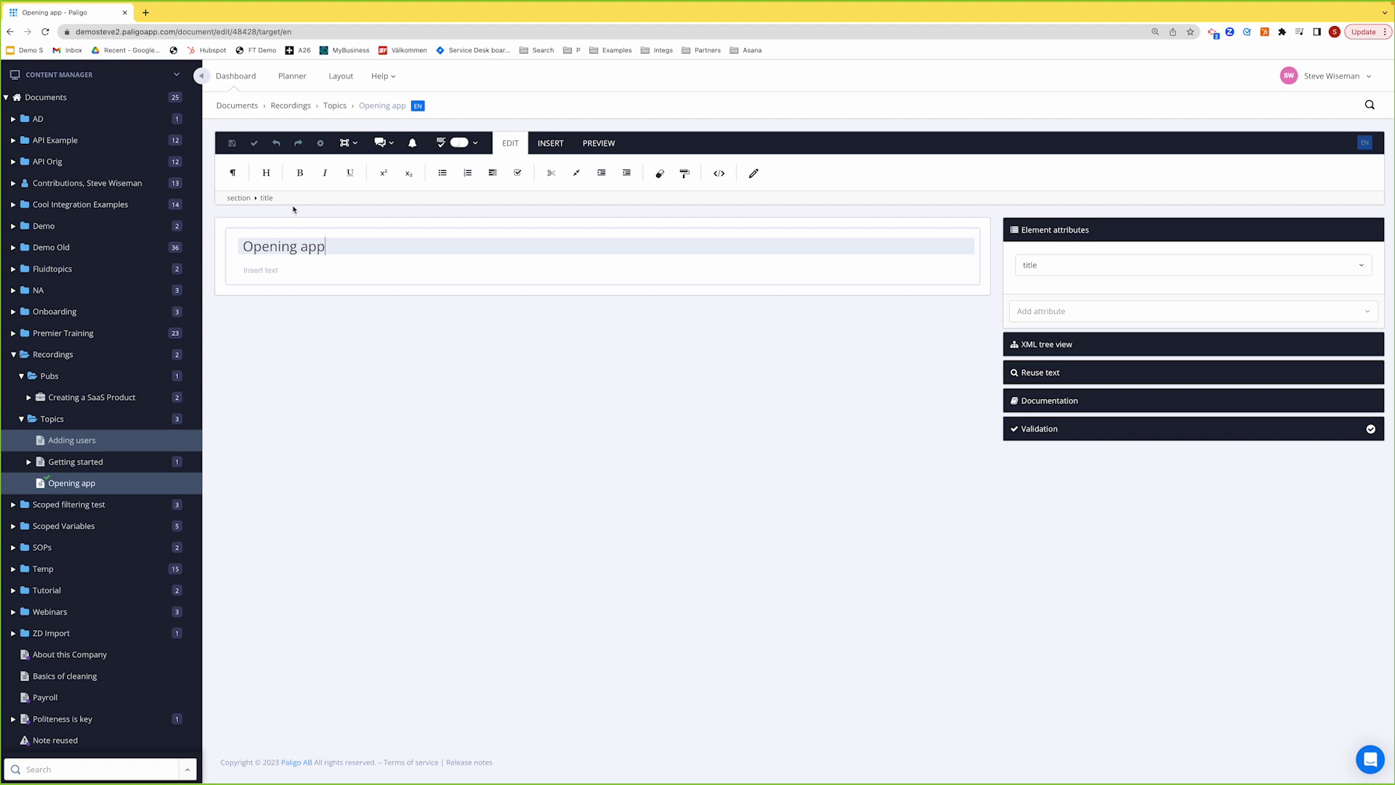
Add the intro paragraph 'This explains how to open the app.' under the Opening app title.
left_click(263, 272)
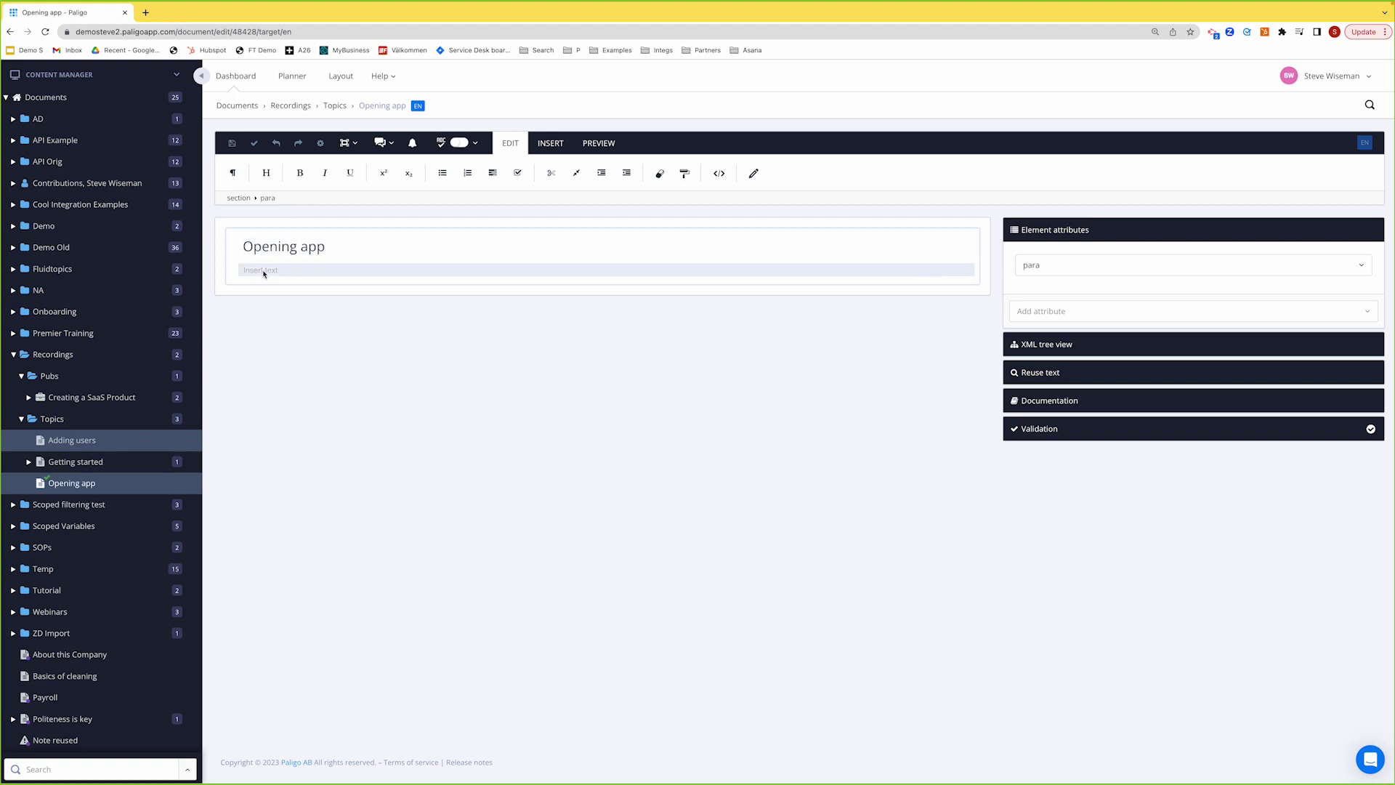
type("This explains how to open the app.")
Insert a nested section titled 'Second level heading' after the intro paragraph.
left_click(240, 281)
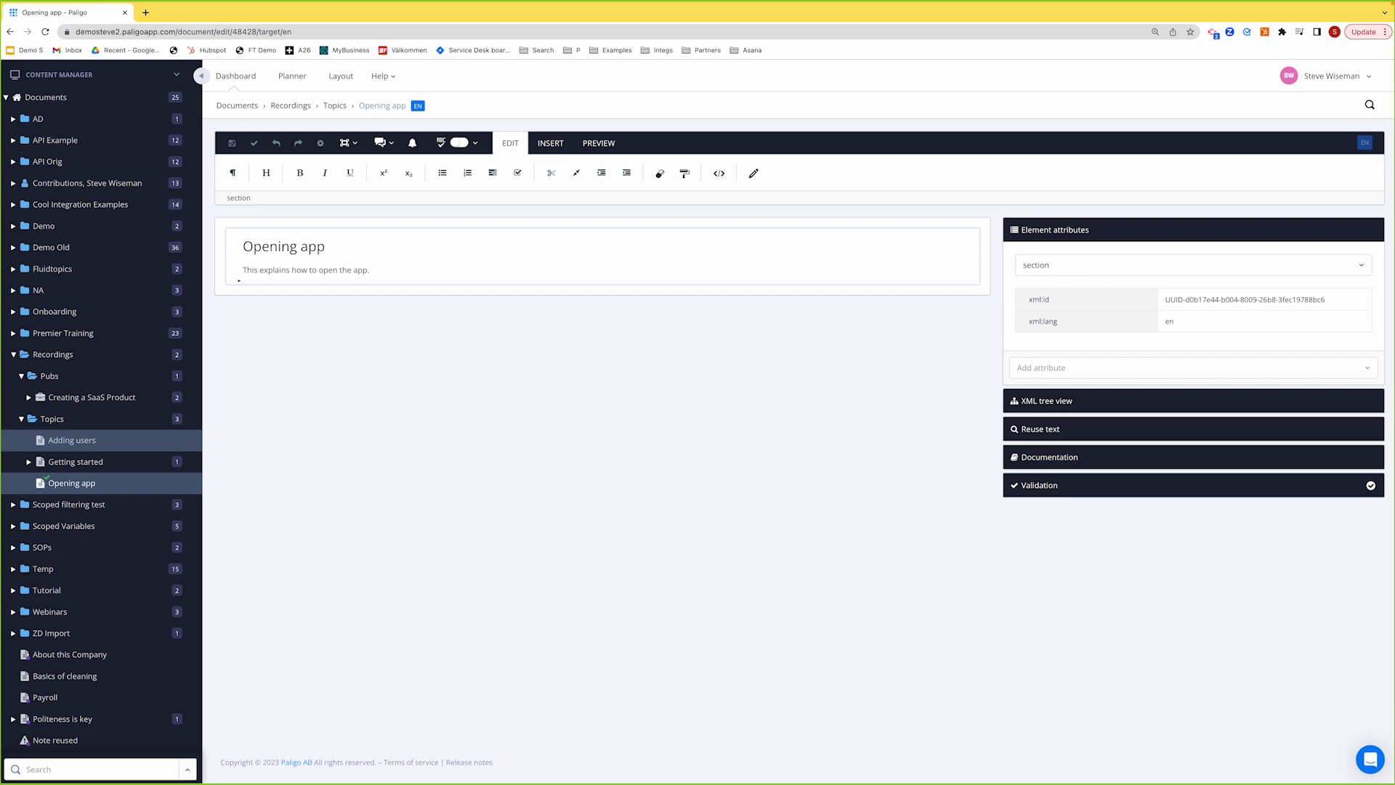
key("Return")
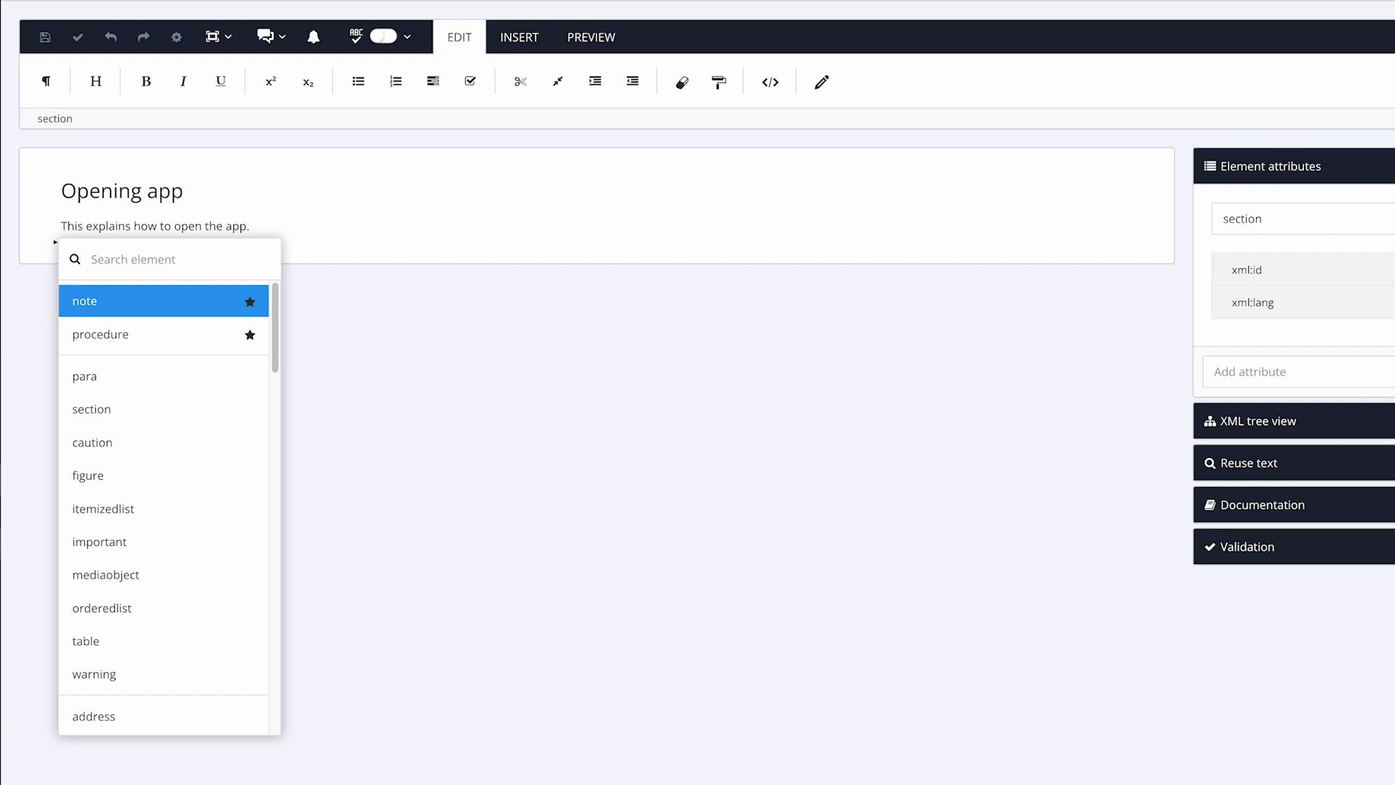
left_click(93, 411)
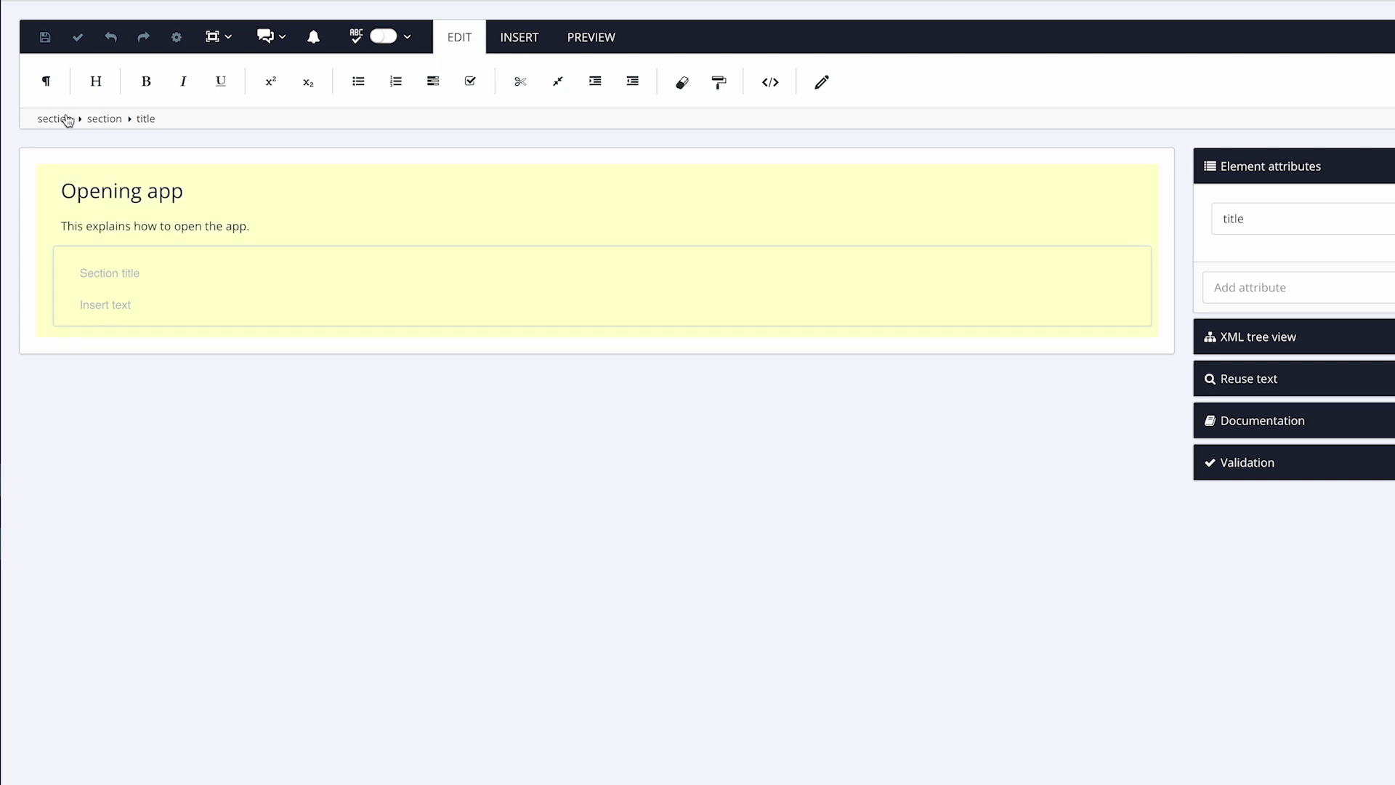
left_click(91, 225)
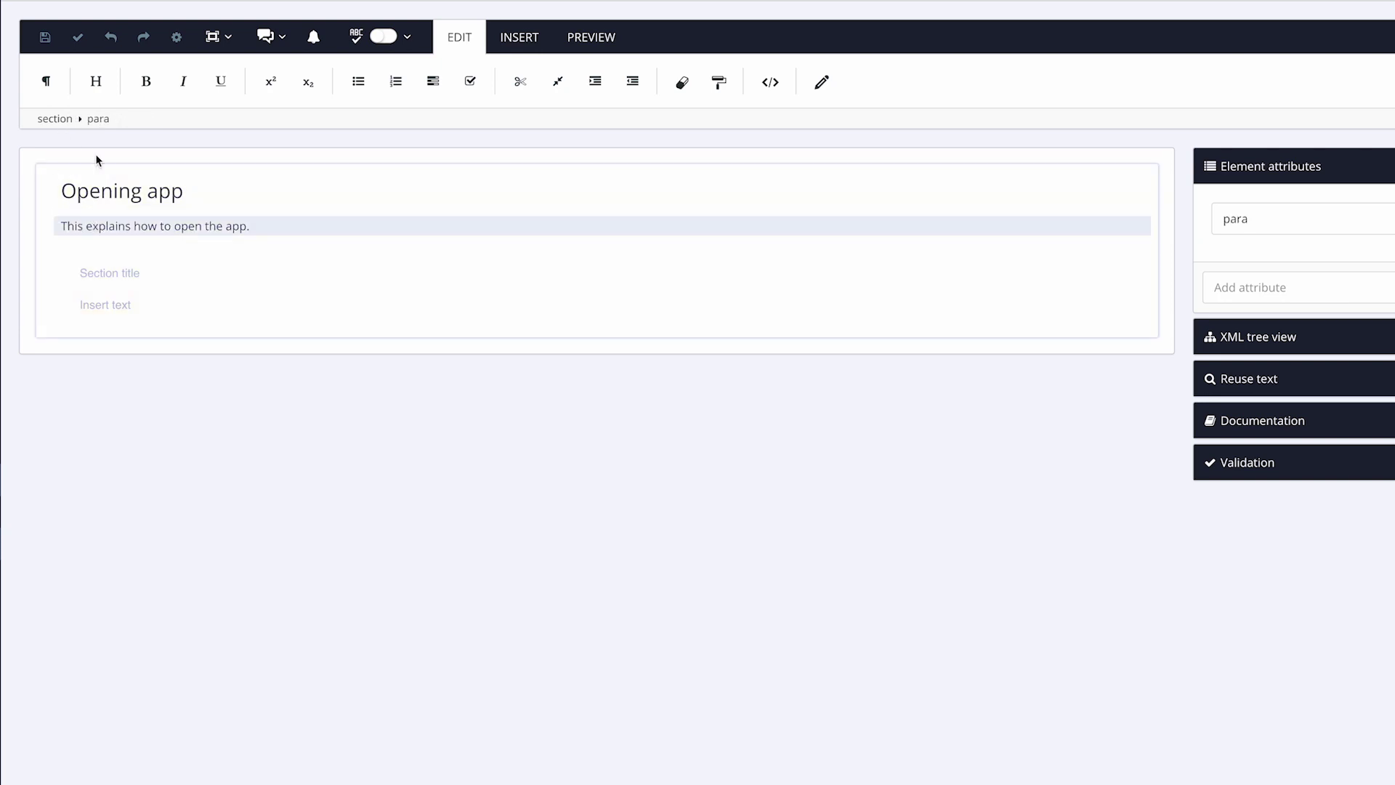
left_click(111, 274)
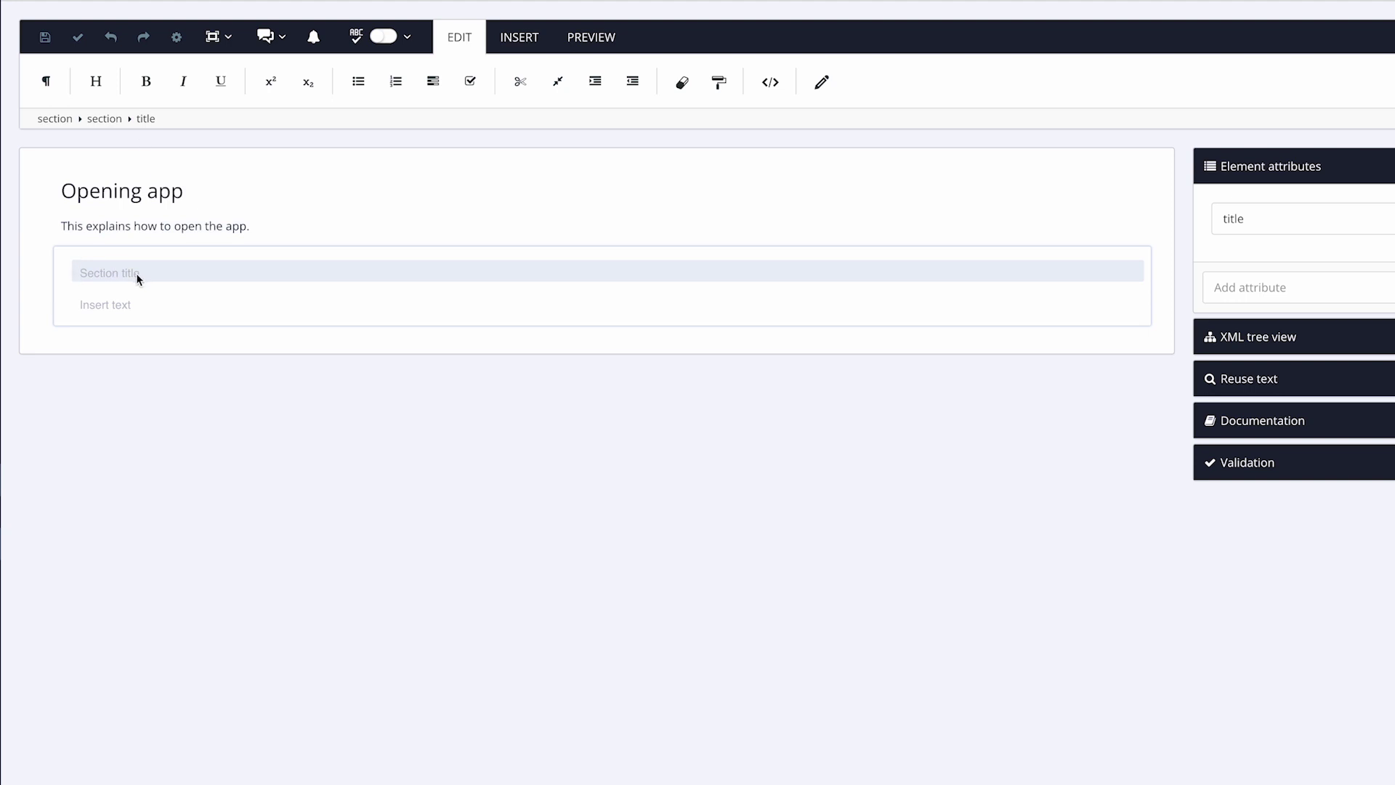
type("Second level heading")
Delete the new subsection's empty body paragraph.
left_click(74, 289)
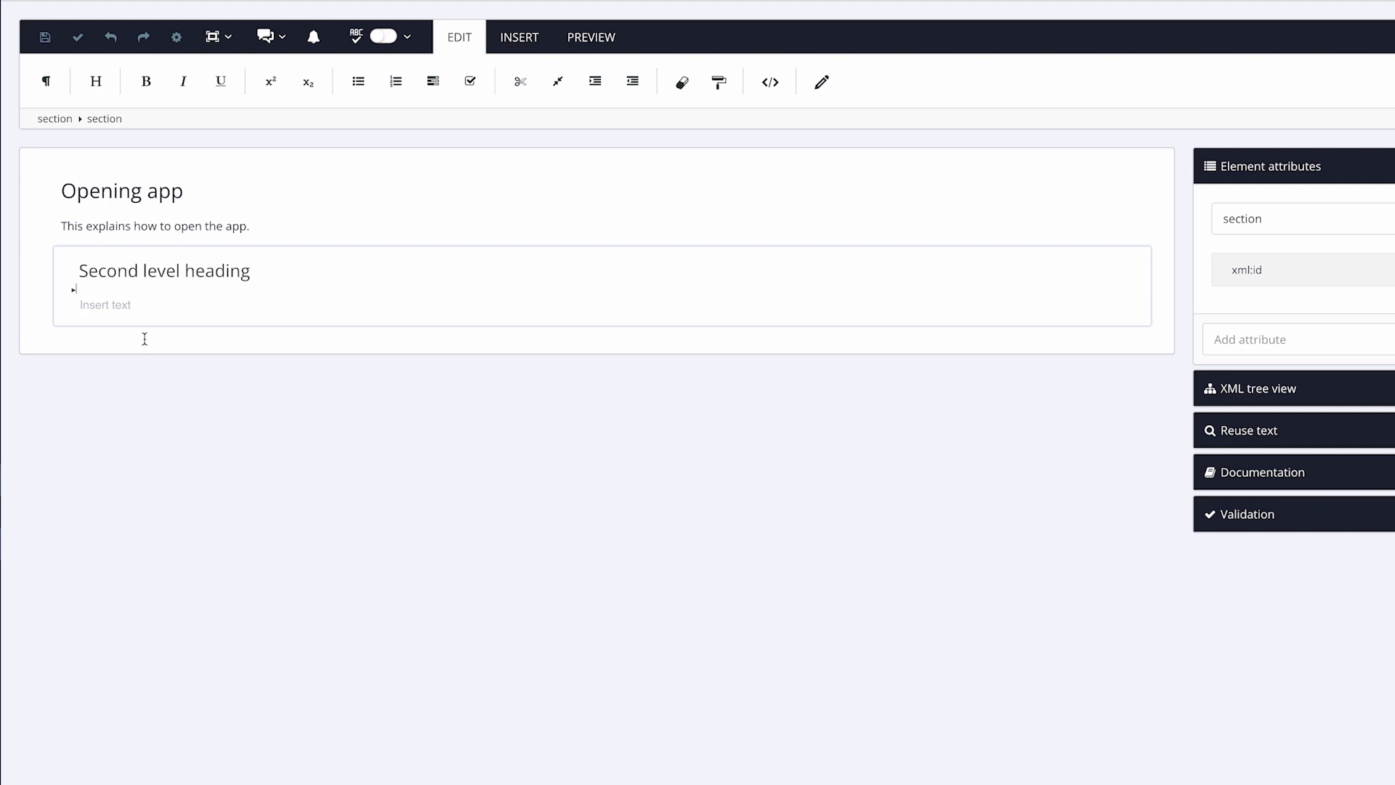
left_click(109, 309)
left_click(153, 125)
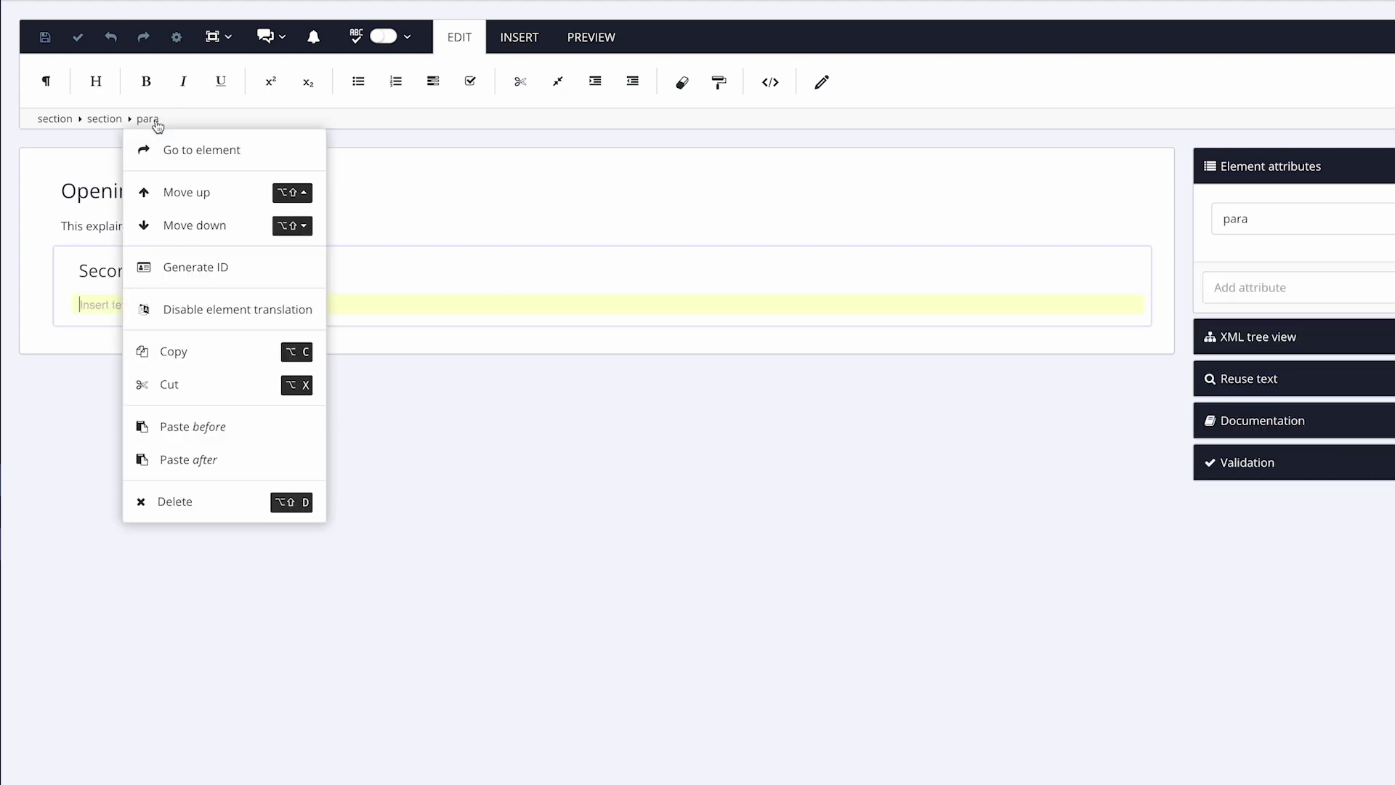
left_click(187, 509)
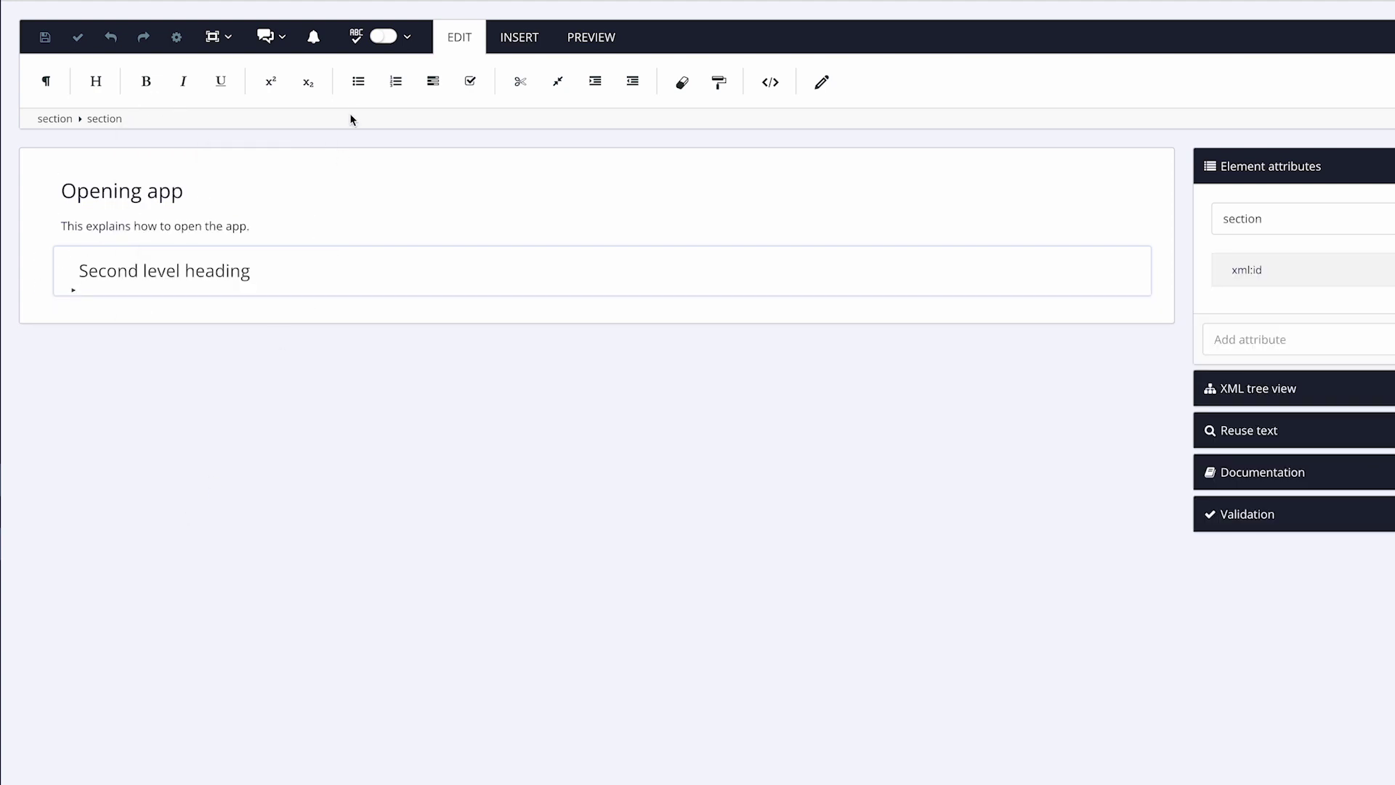
Add bullets 'Point 1' and 'Point 2' under Second level heading, then switch to preview.
left_click(359, 88)
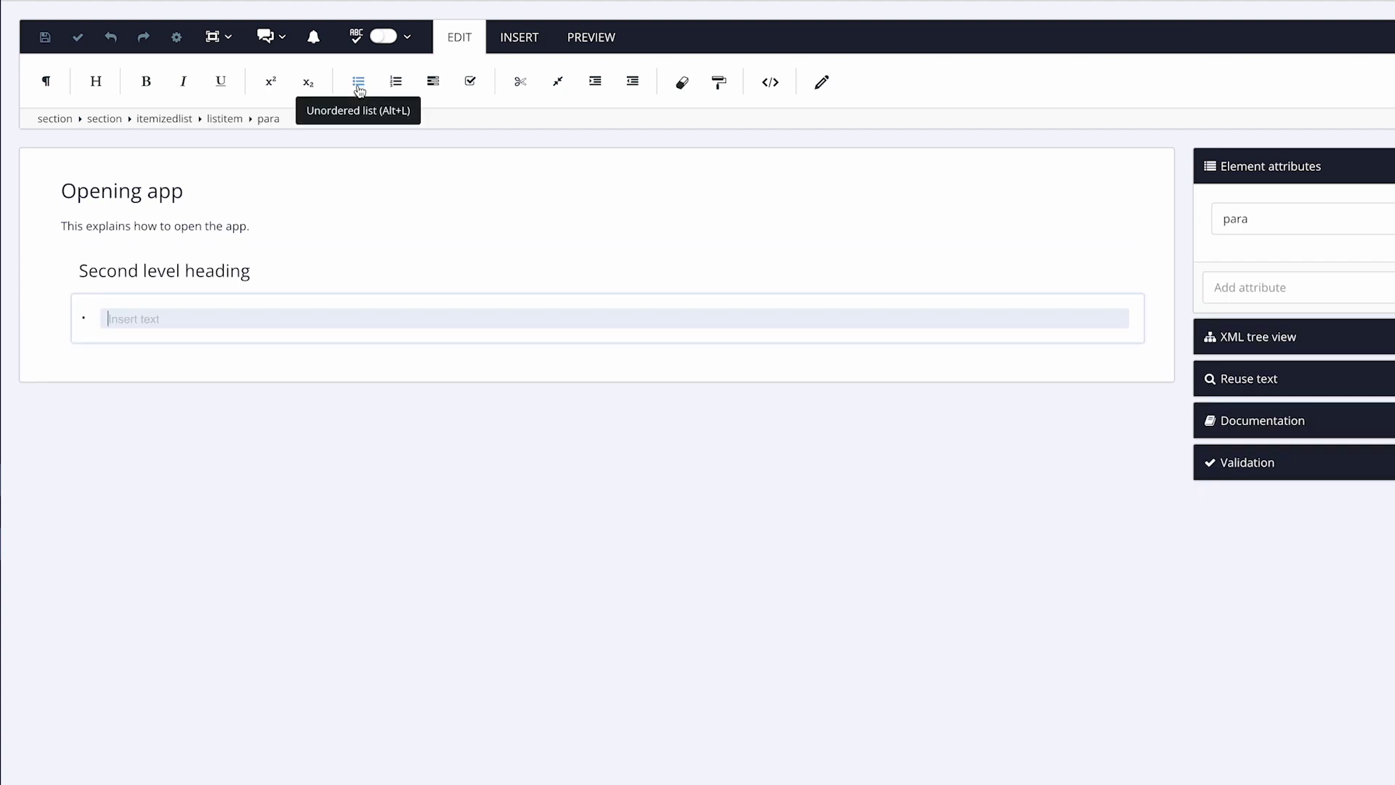
type("Point 1")
key("Return")
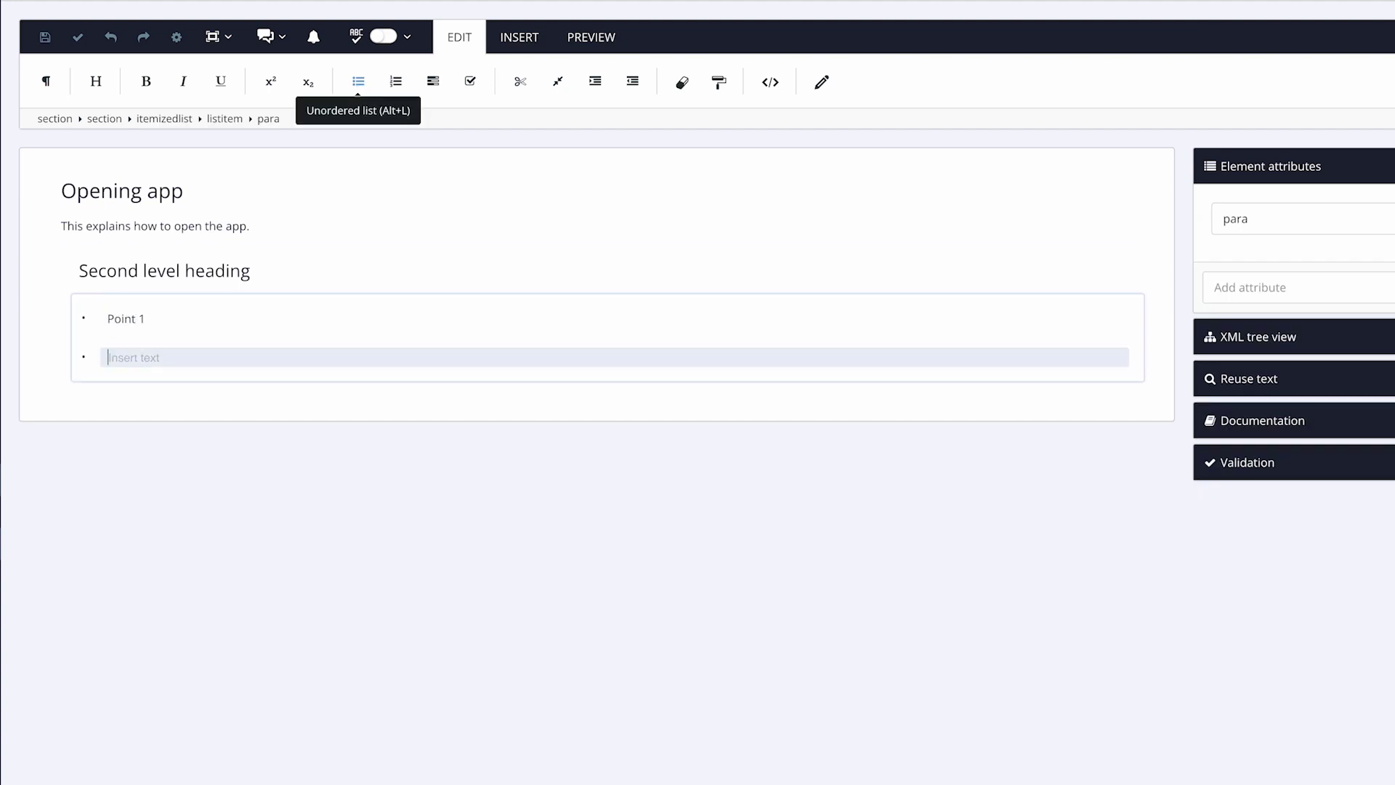
type("Point 2")
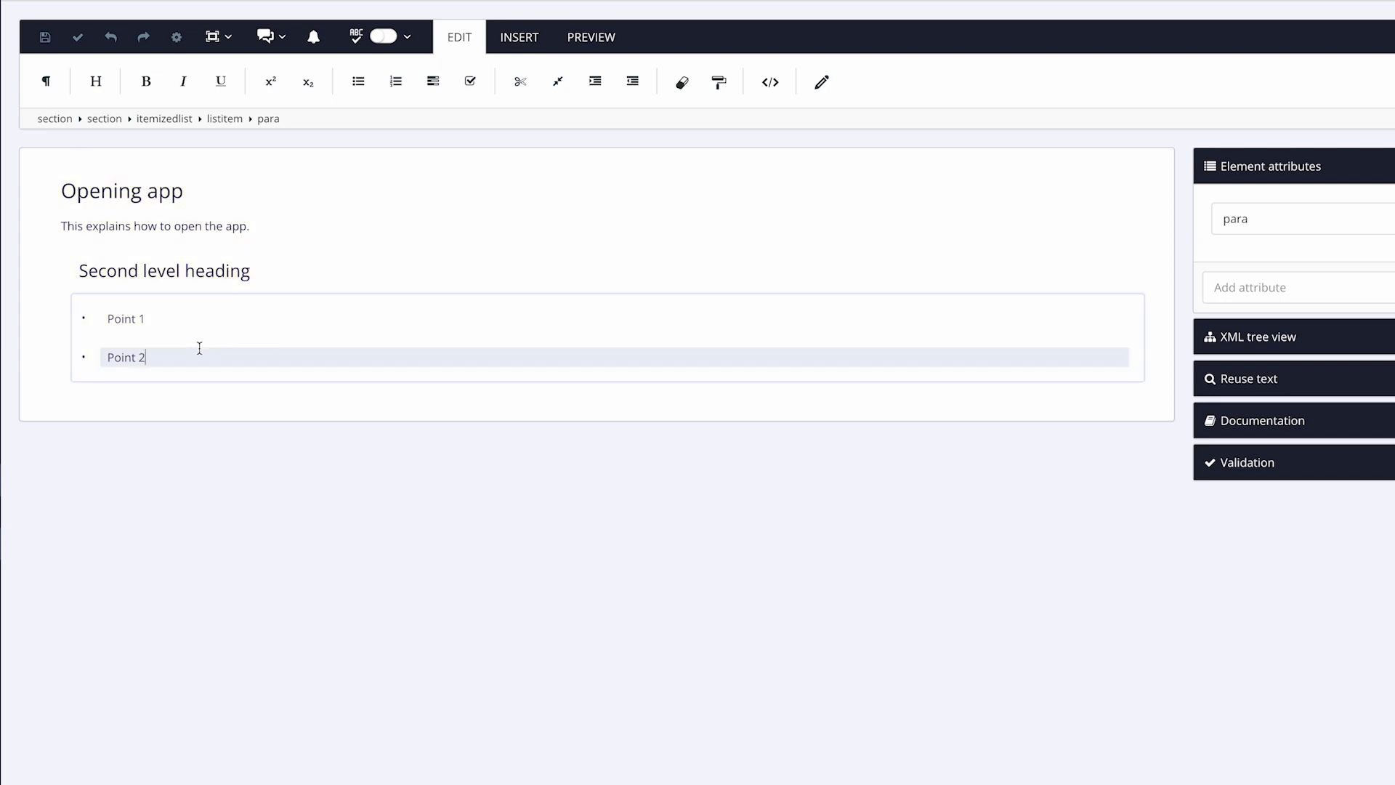
left_click(609, 41)
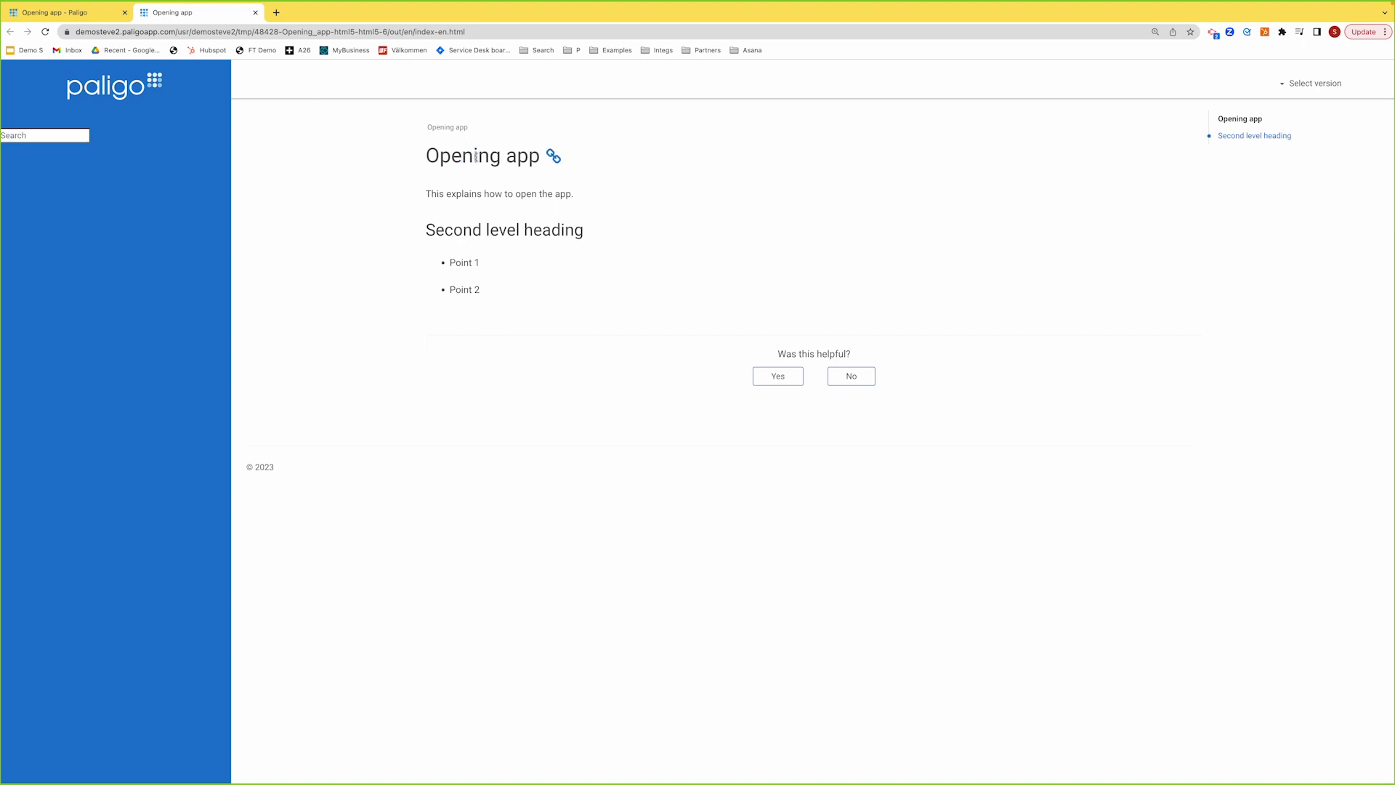
Inspect the HTML markup of the page title and Second level heading in DevTools.
left_click_drag(445, 220, 472, 230)
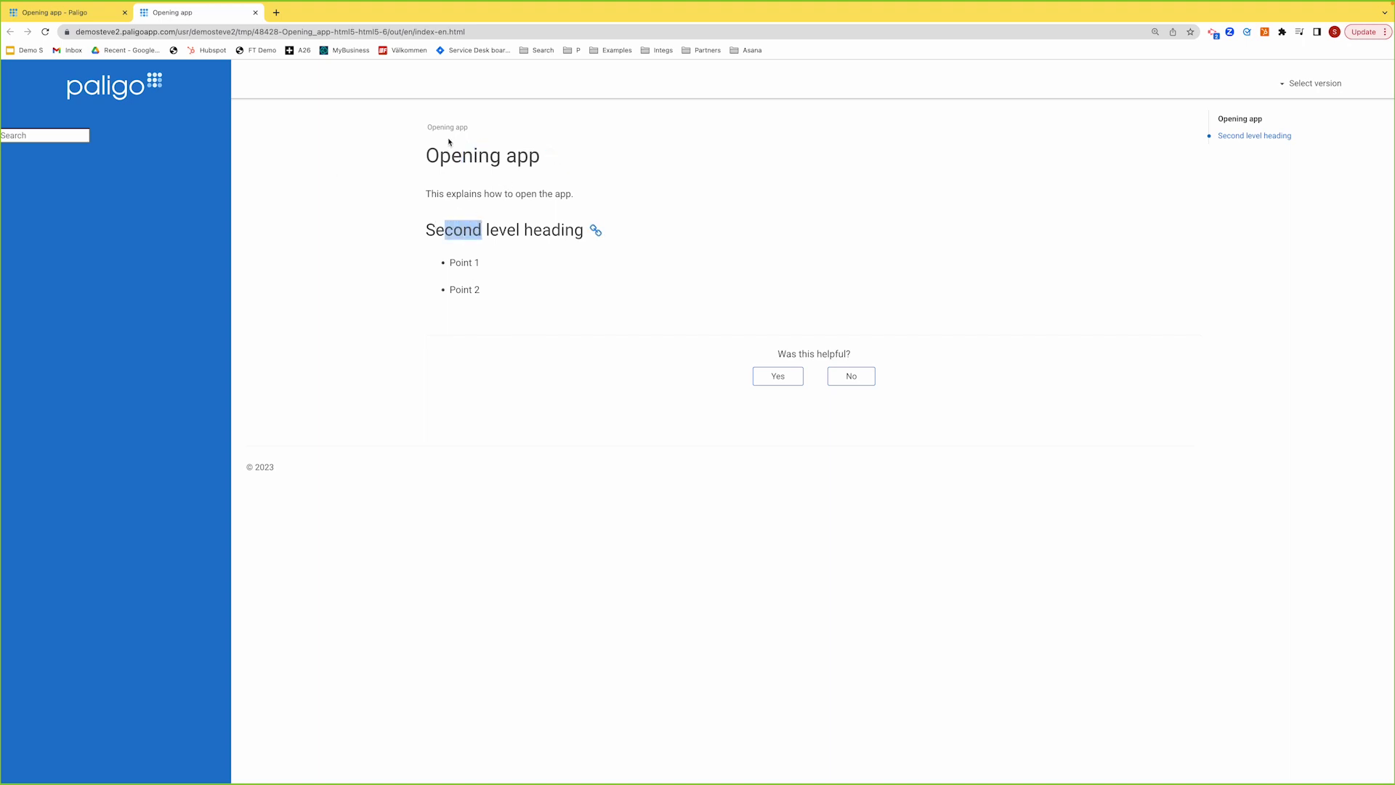
left_click(462, 230)
right_click(467, 156)
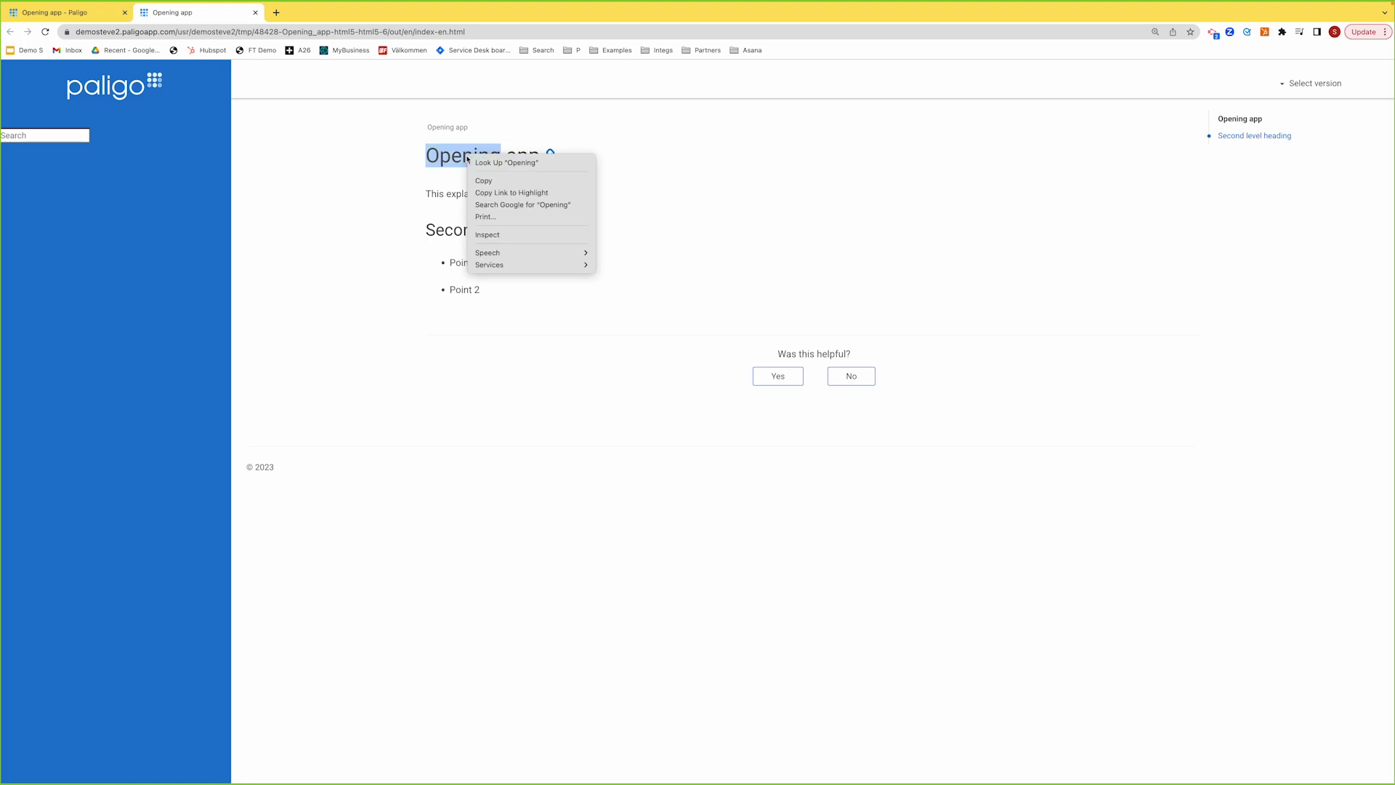
left_click(487, 235)
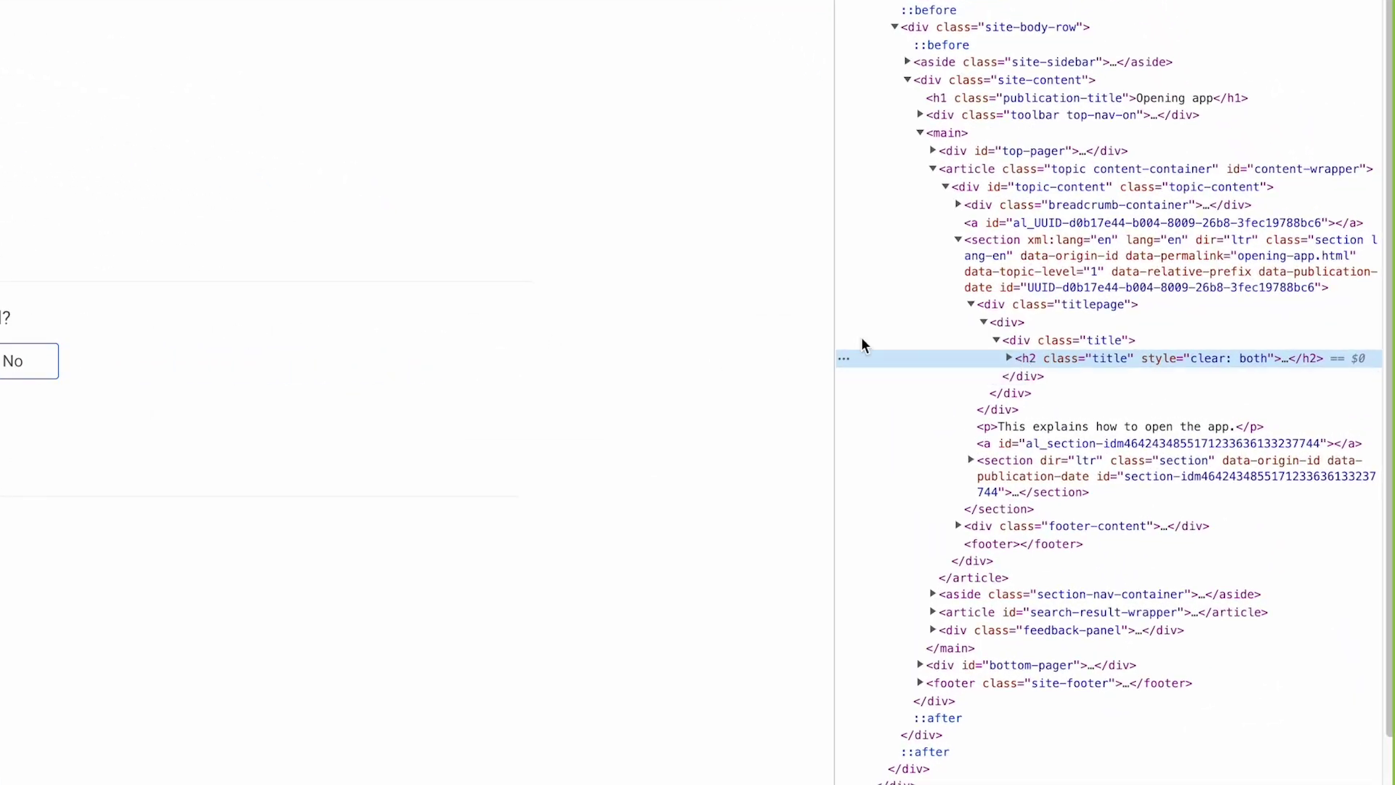
right_click(73, 166)
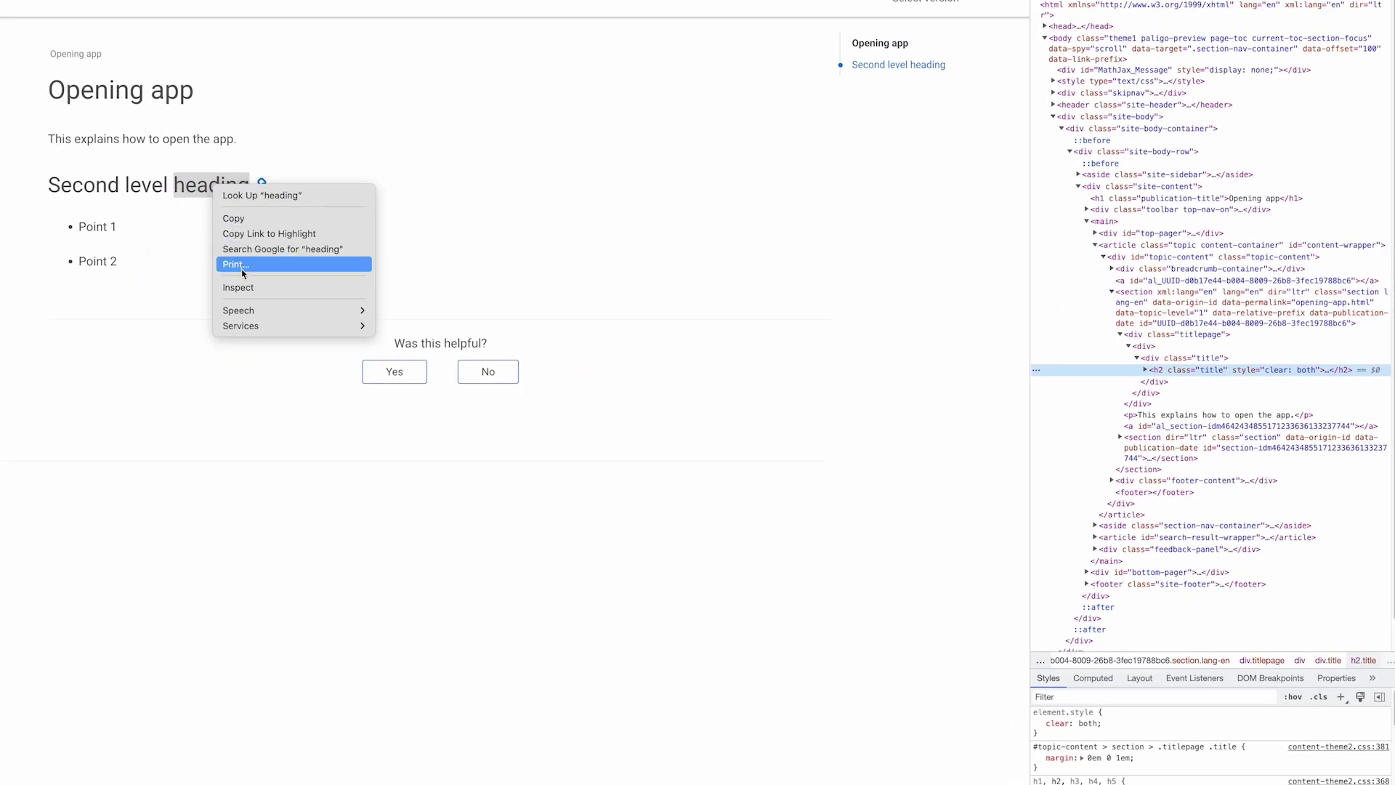
left_click(246, 288)
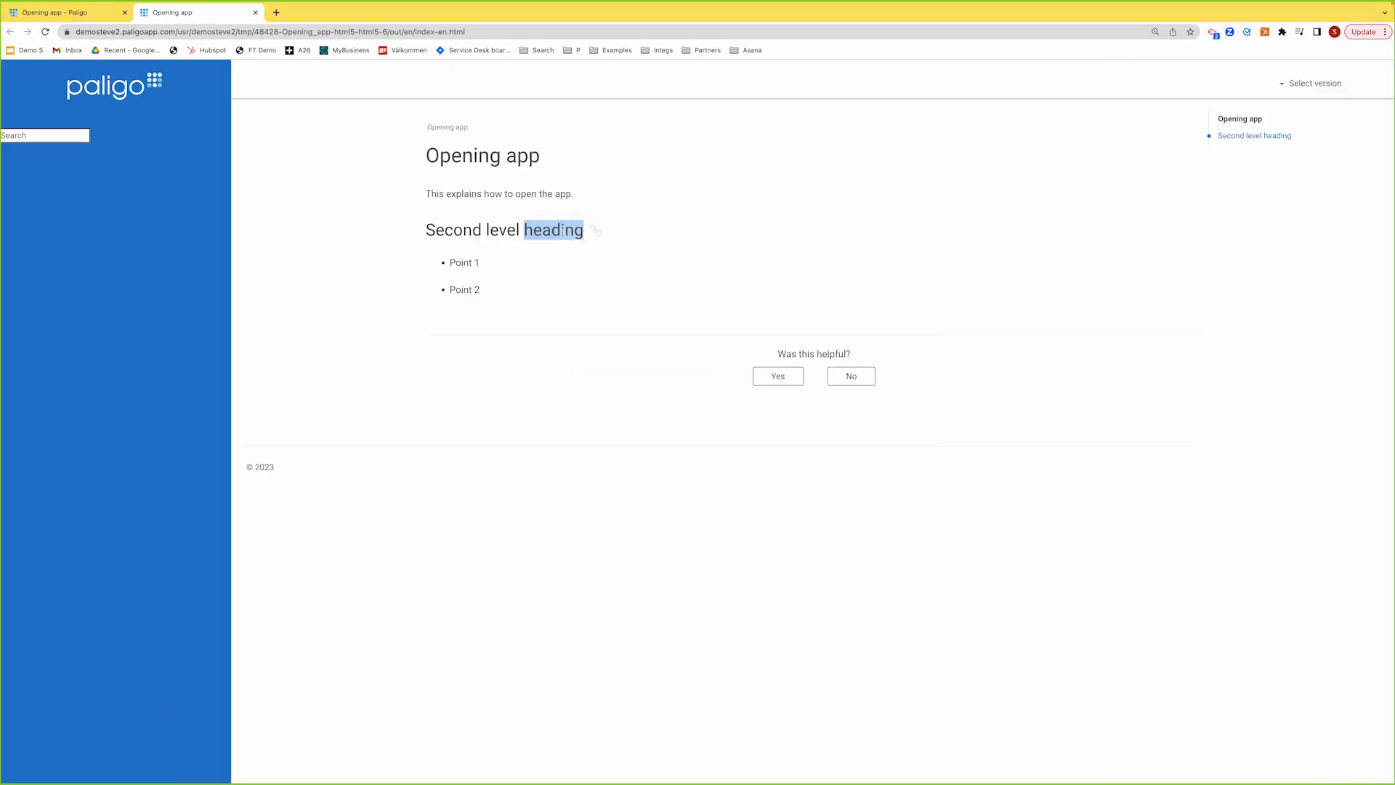
left_click_drag(561, 229, 592, 231)
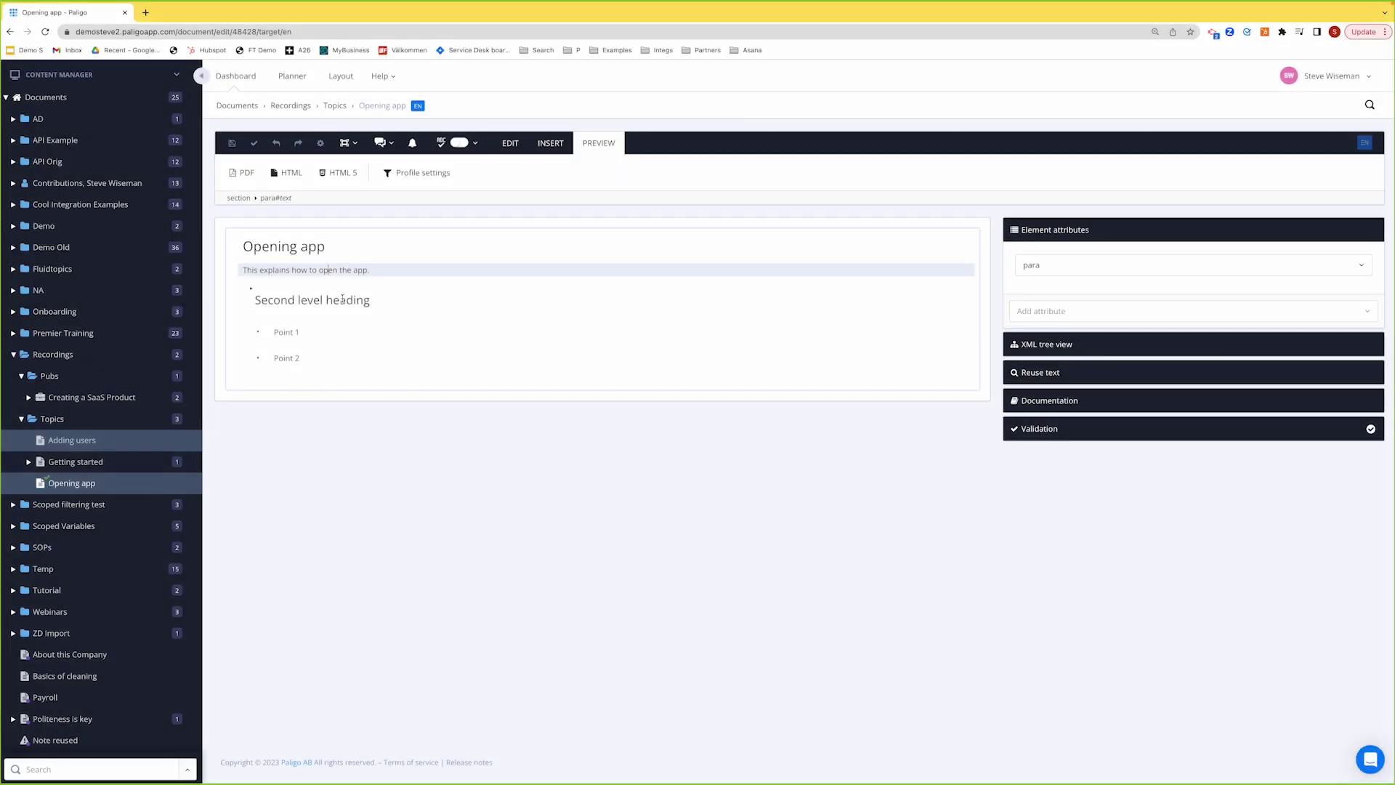
left_click(353, 304)
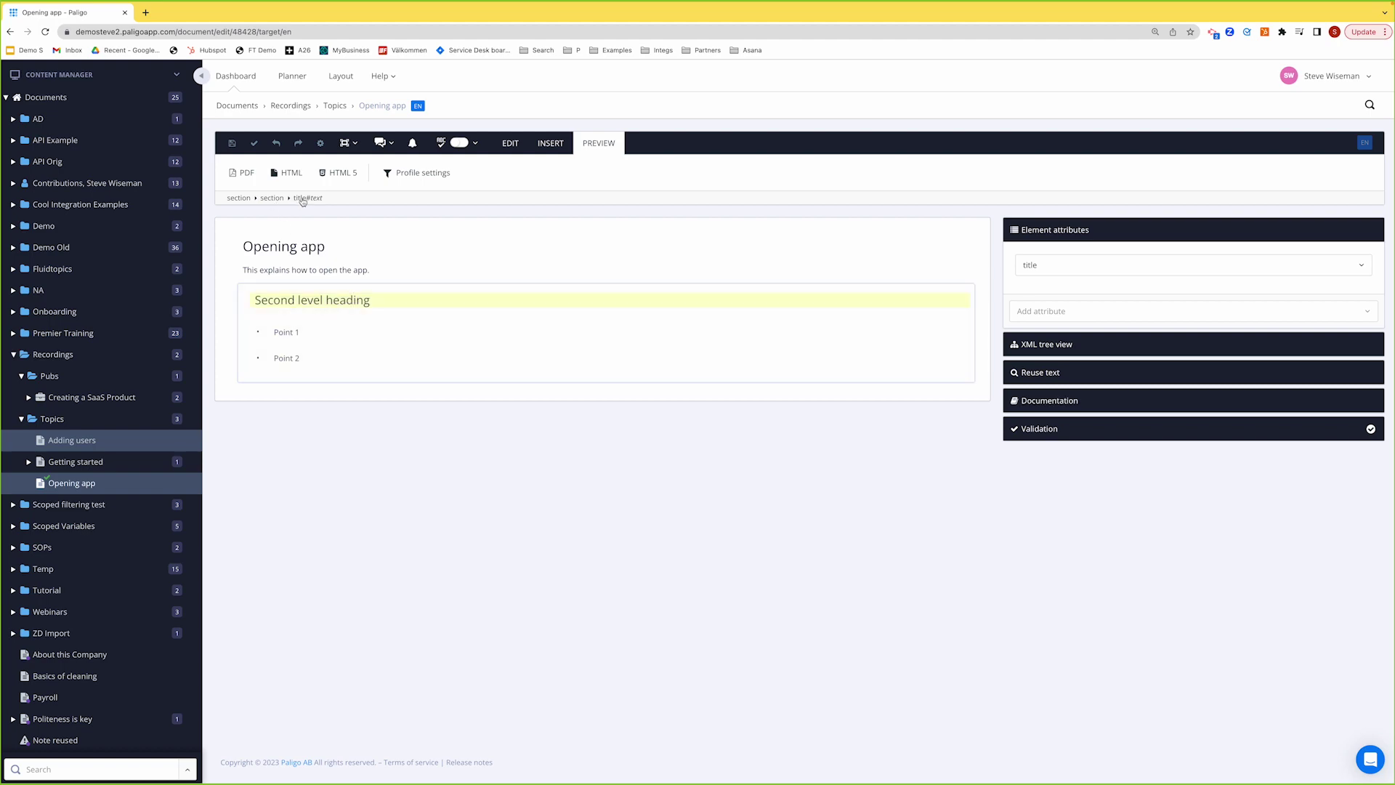
Convert the Second level heading subsection into a reusable component in Topics, keeping it reused in place.
left_click(274, 199)
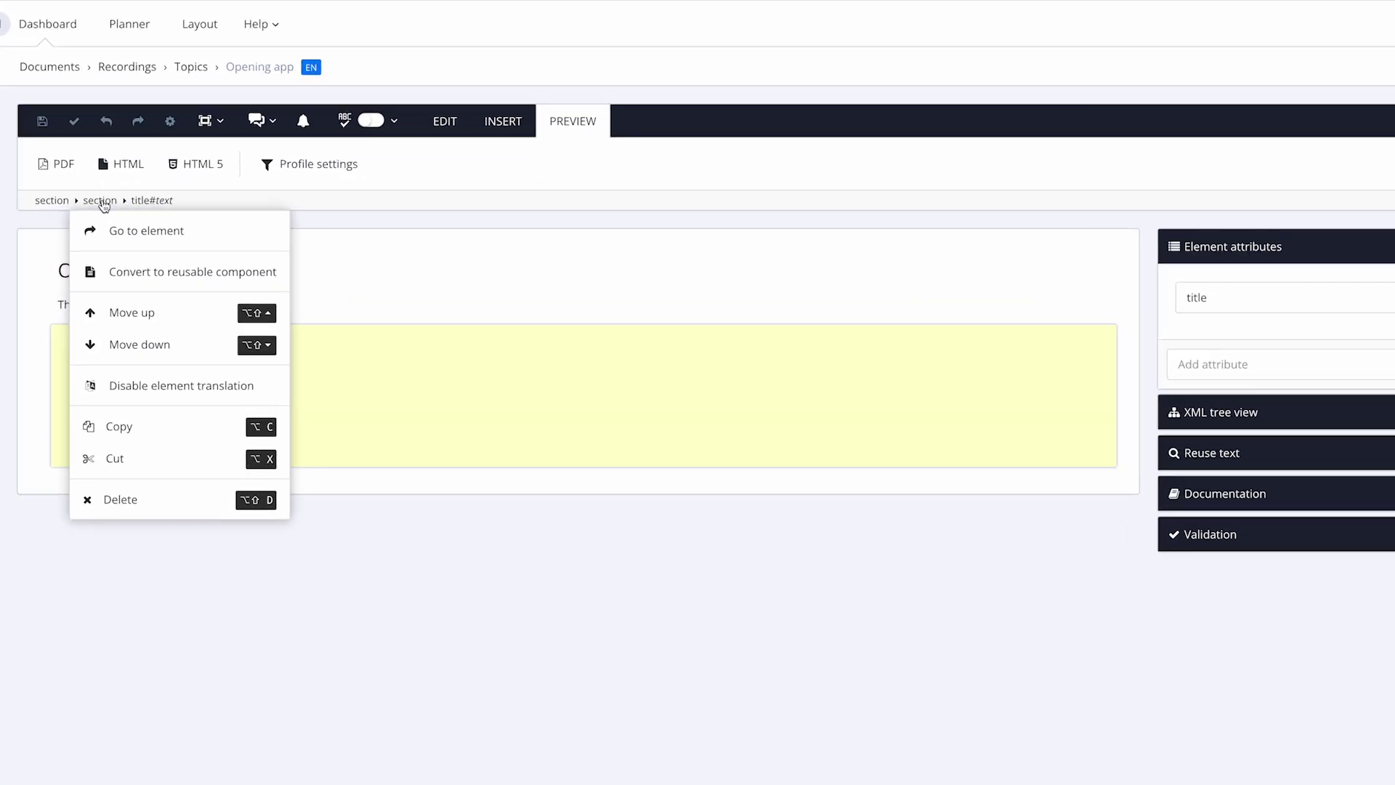
left_click(154, 273)
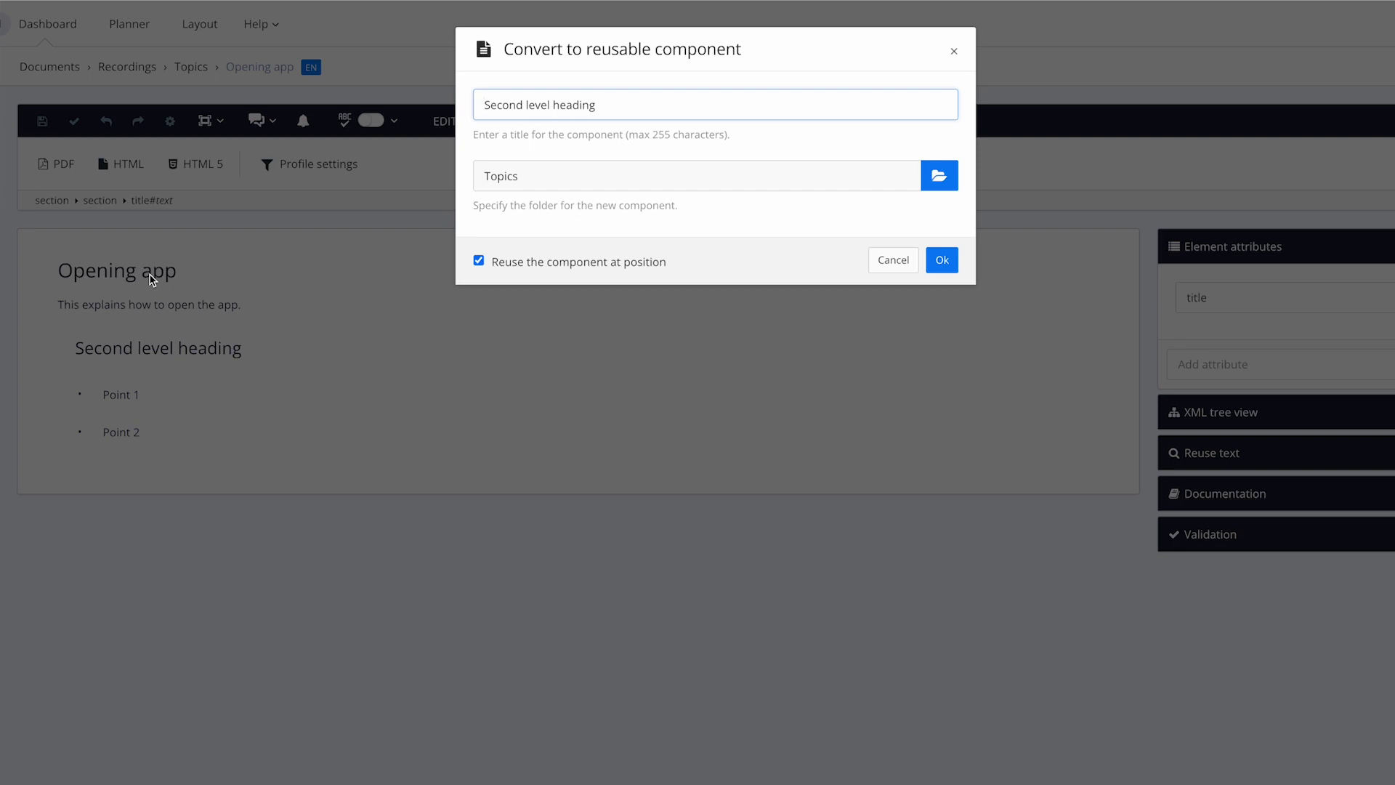
left_click(939, 178)
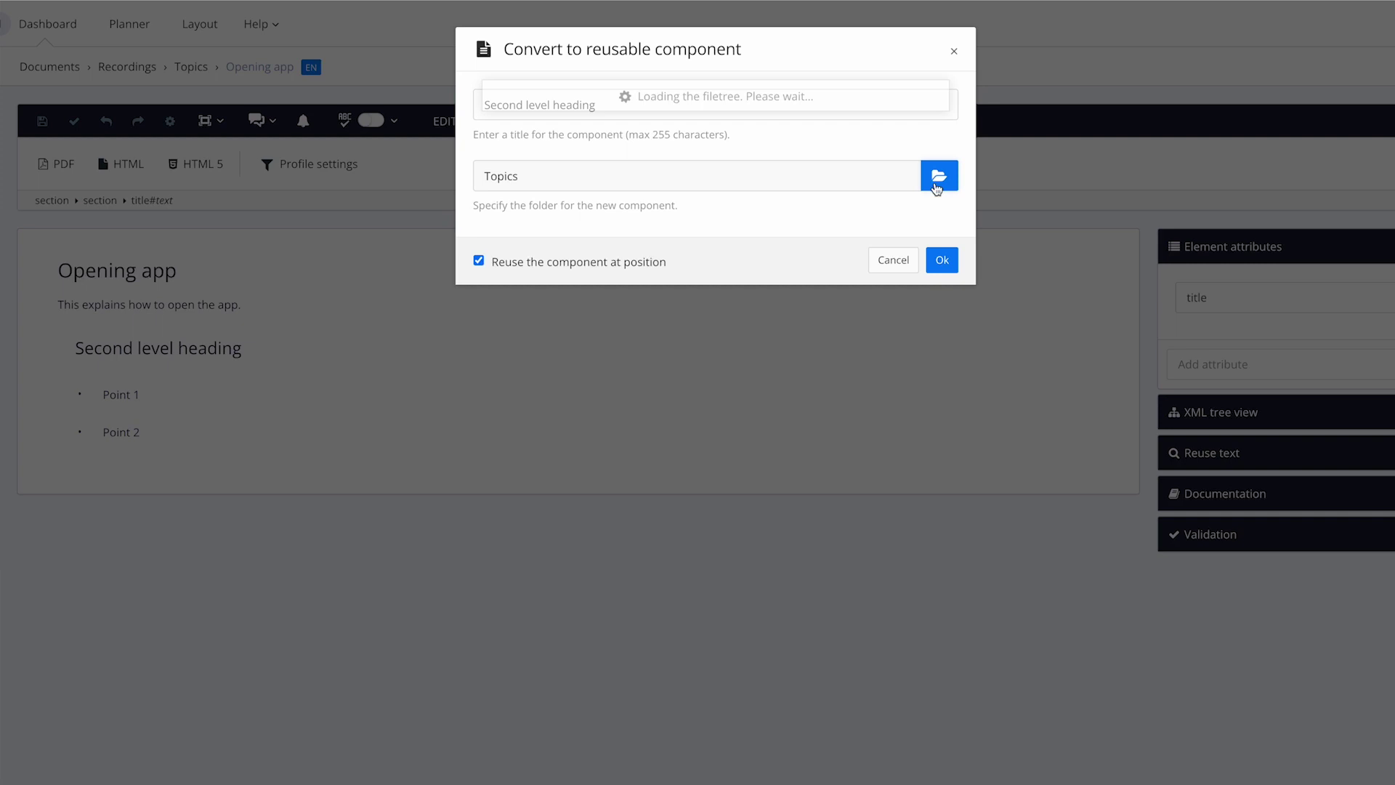
left_click(934, 95)
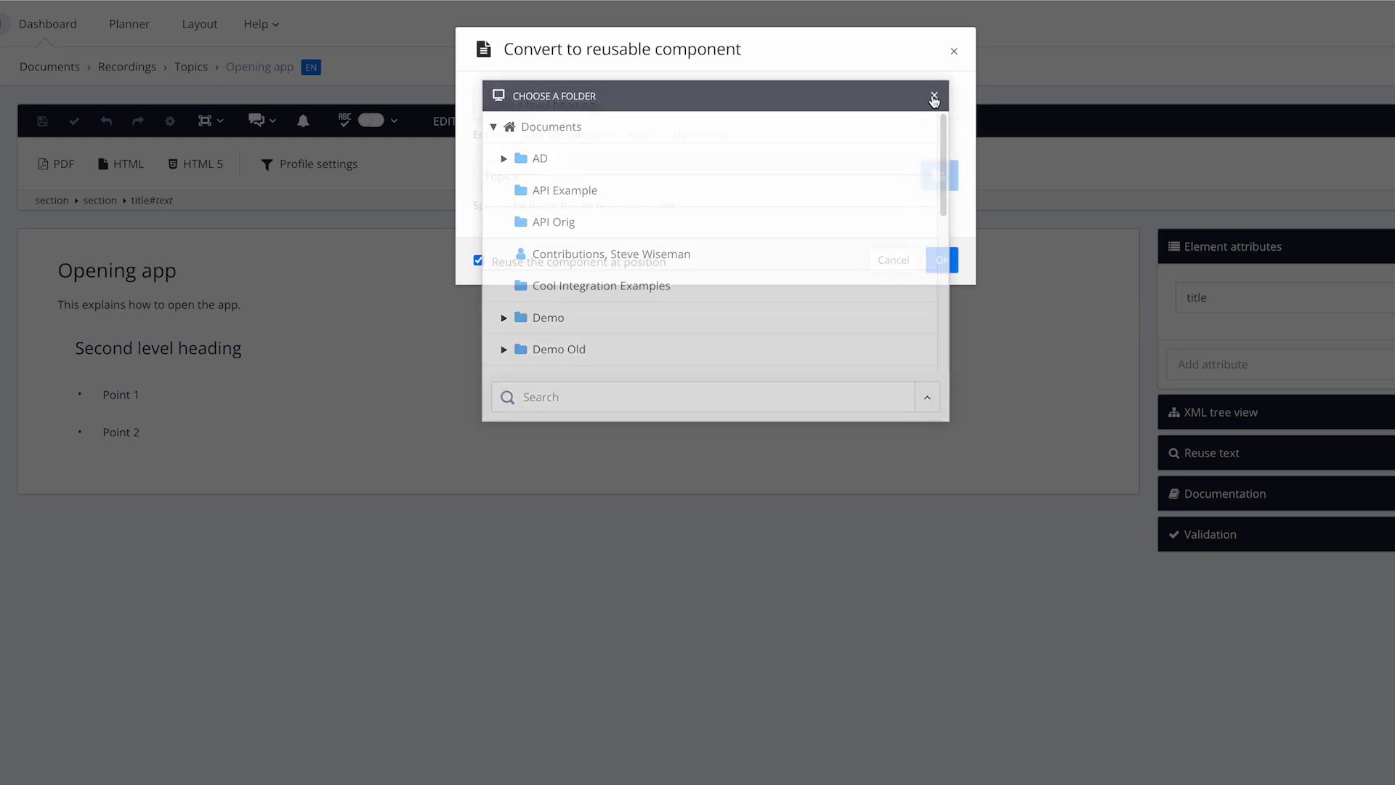
mouse_move(552, 267)
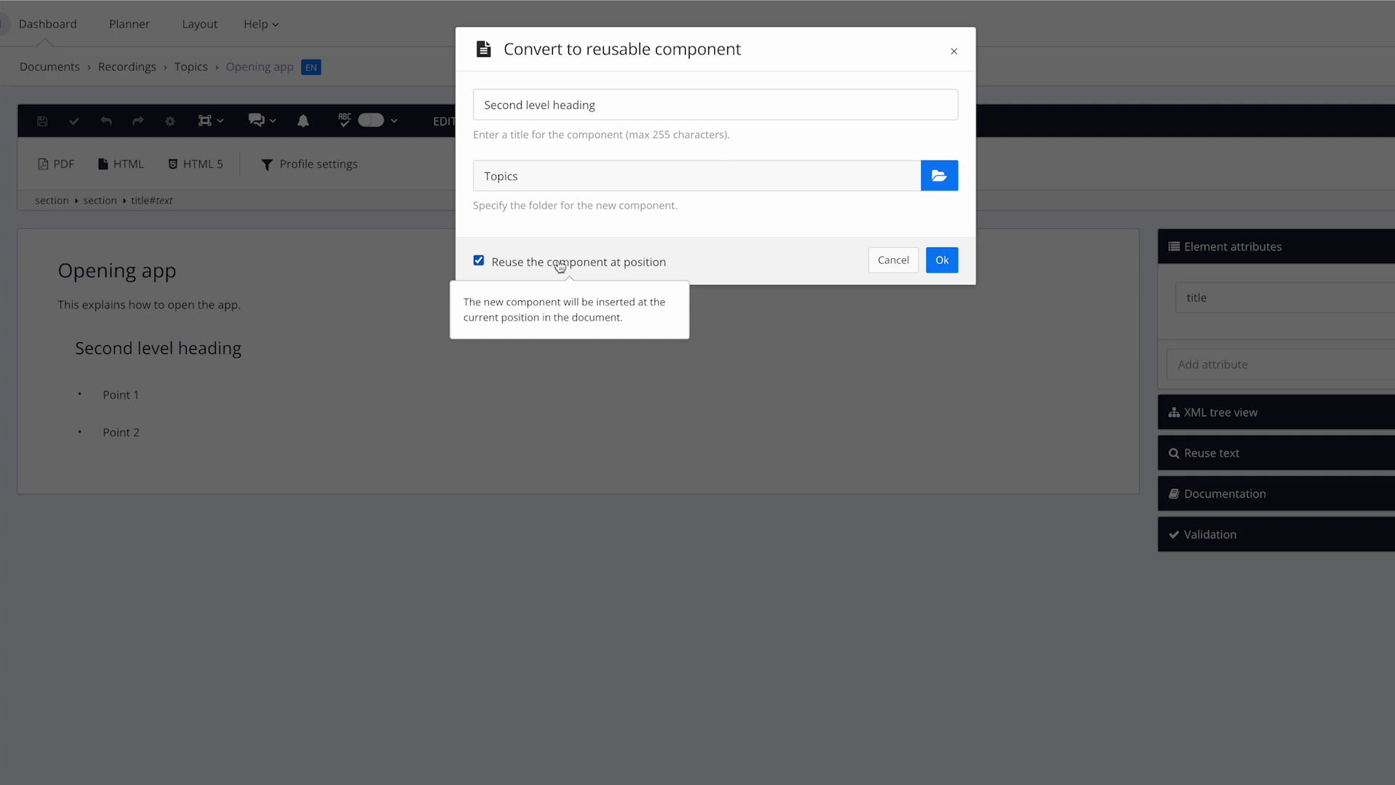
left_click(558, 265)
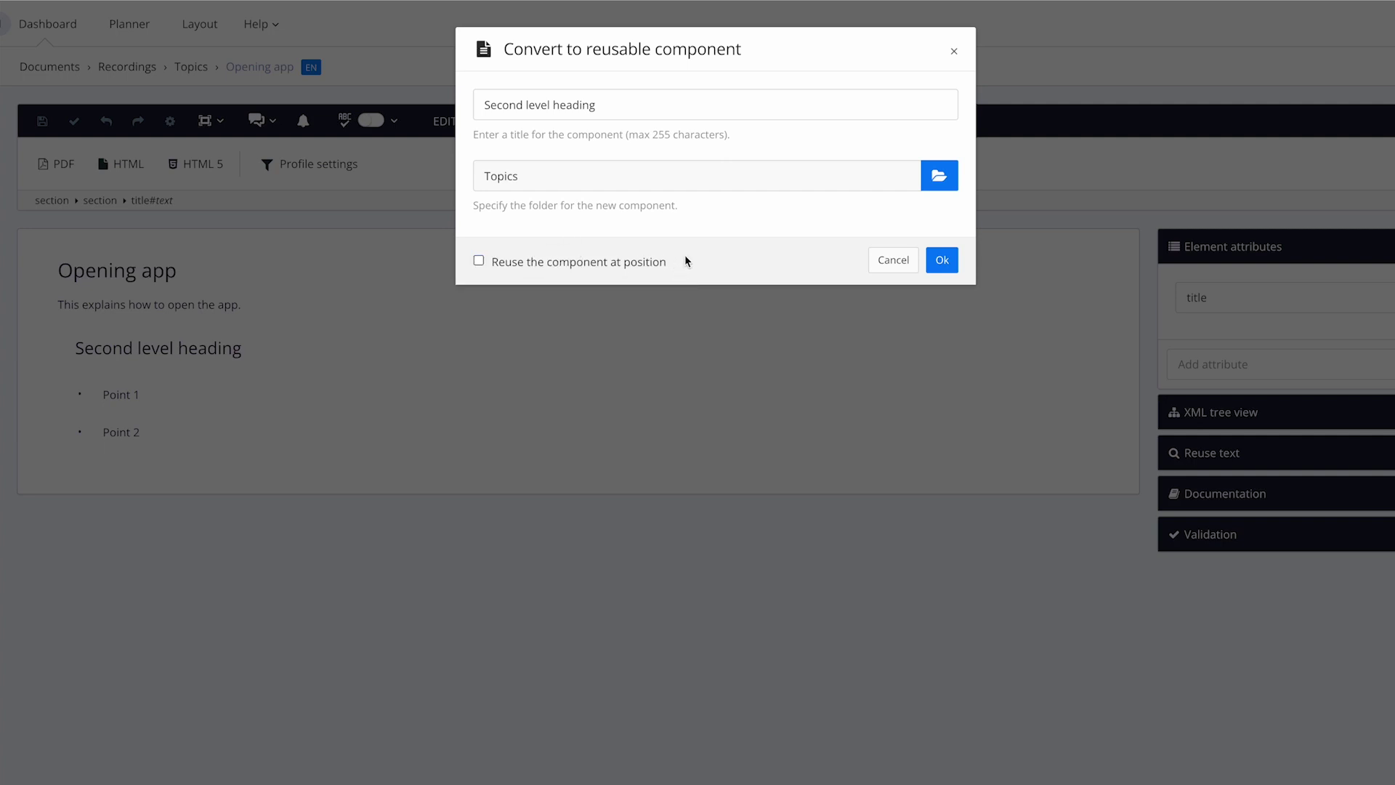
left_click(612, 263)
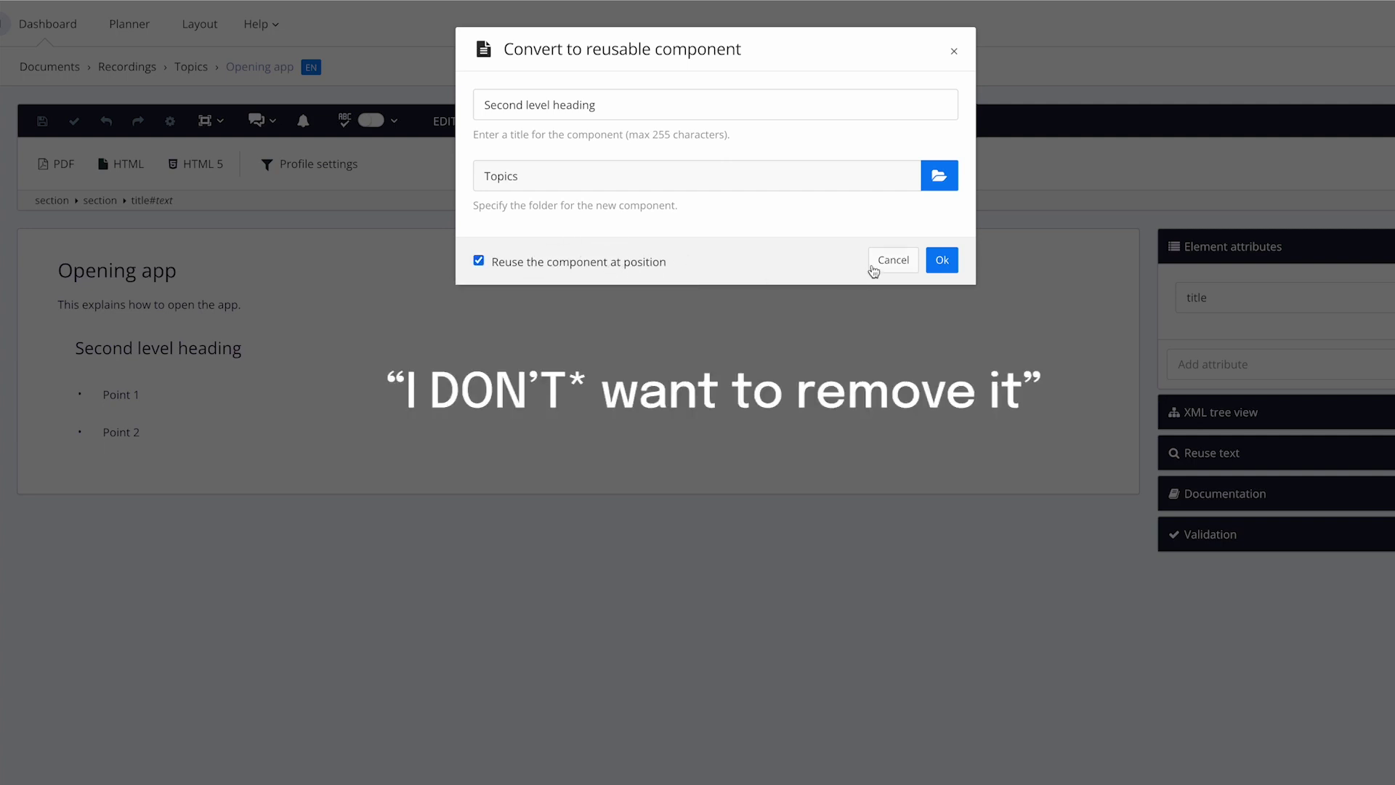
left_click(942, 261)
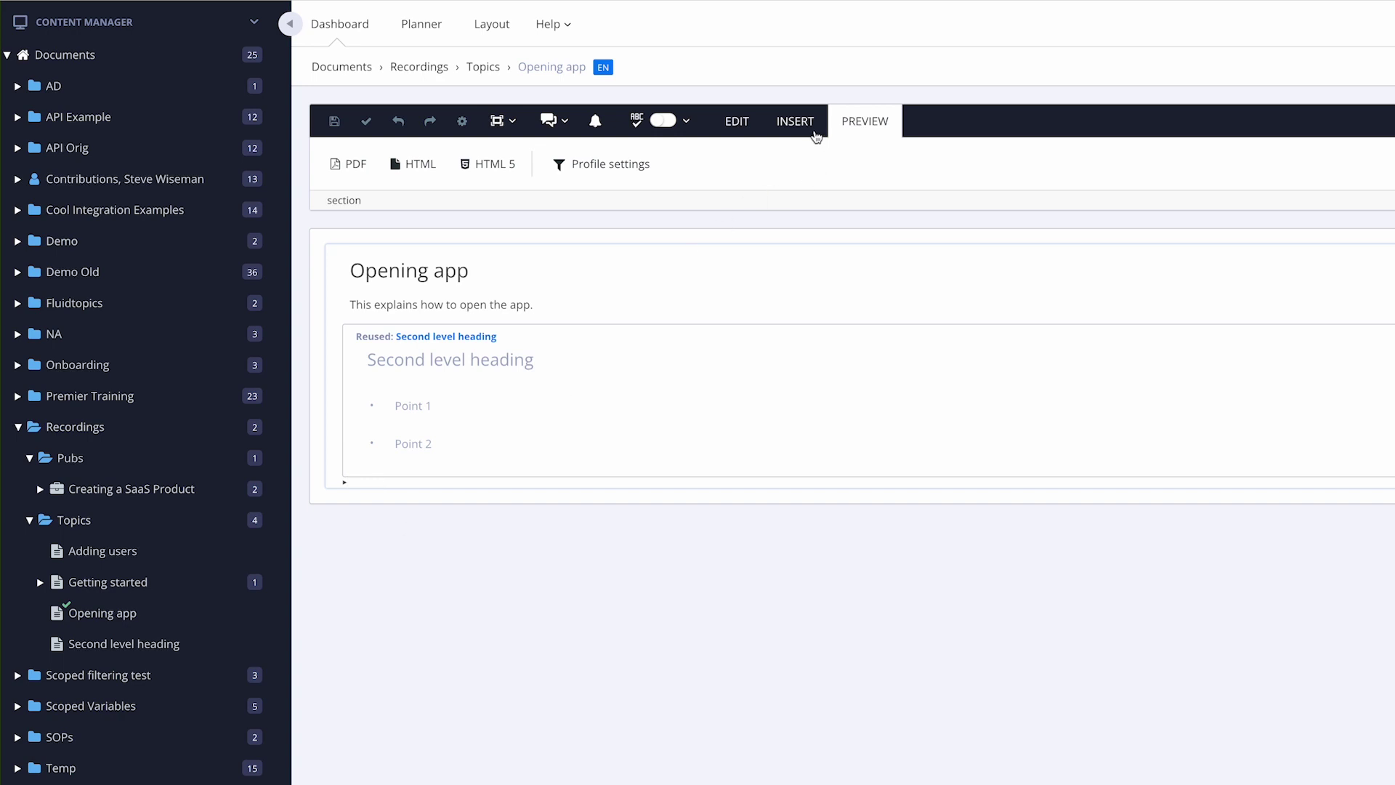
Insert the About this Company topic as a reused component below Second level heading.
left_click(806, 128)
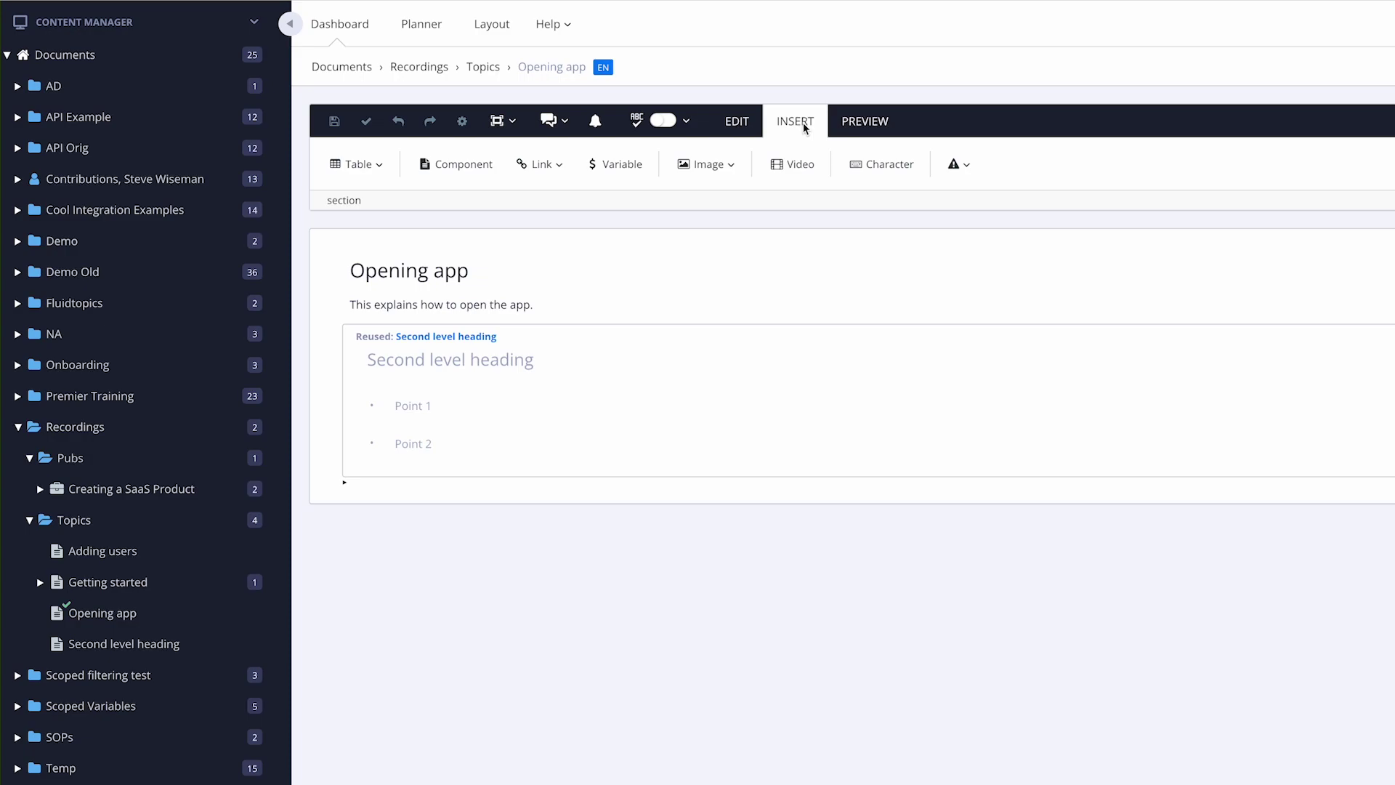
left_click(447, 165)
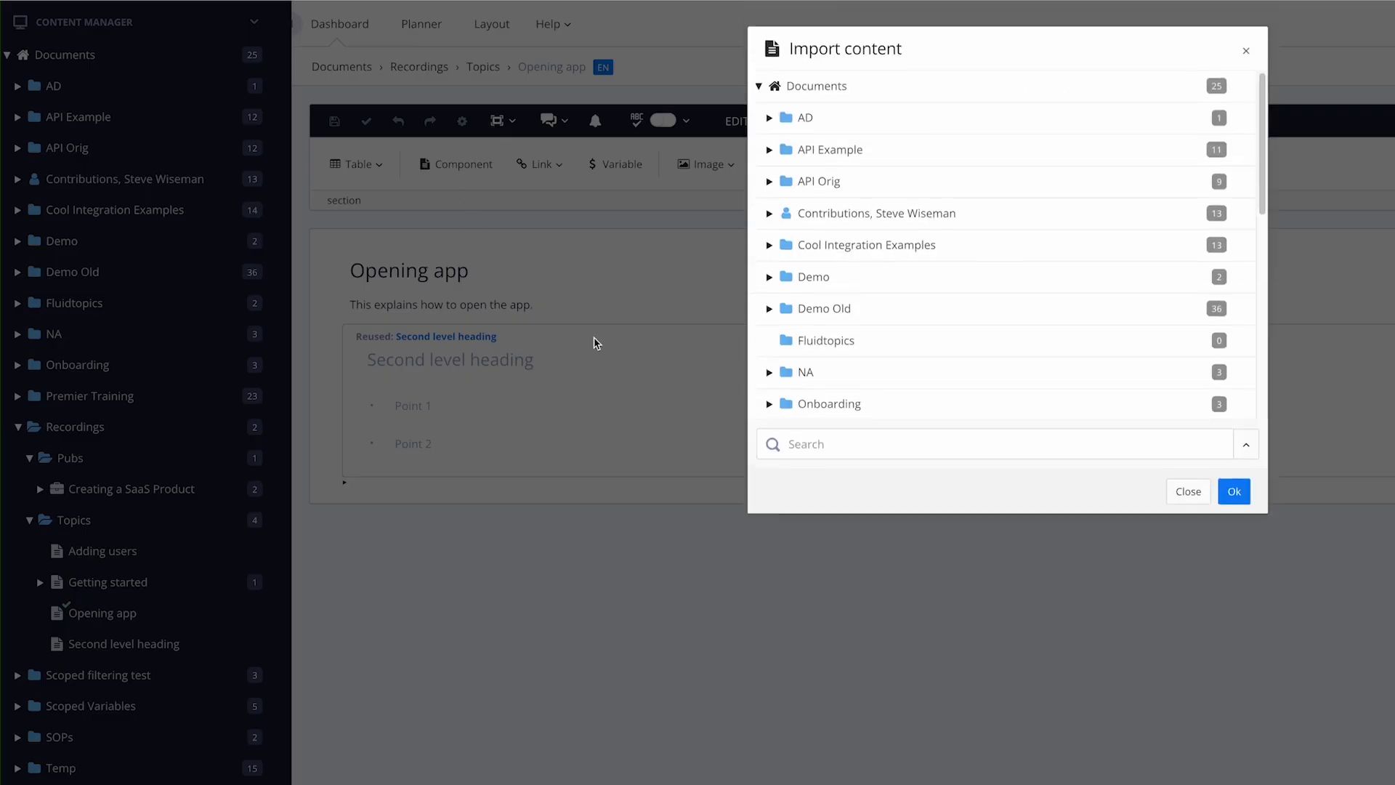
scroll(862, 369, "down", 5)
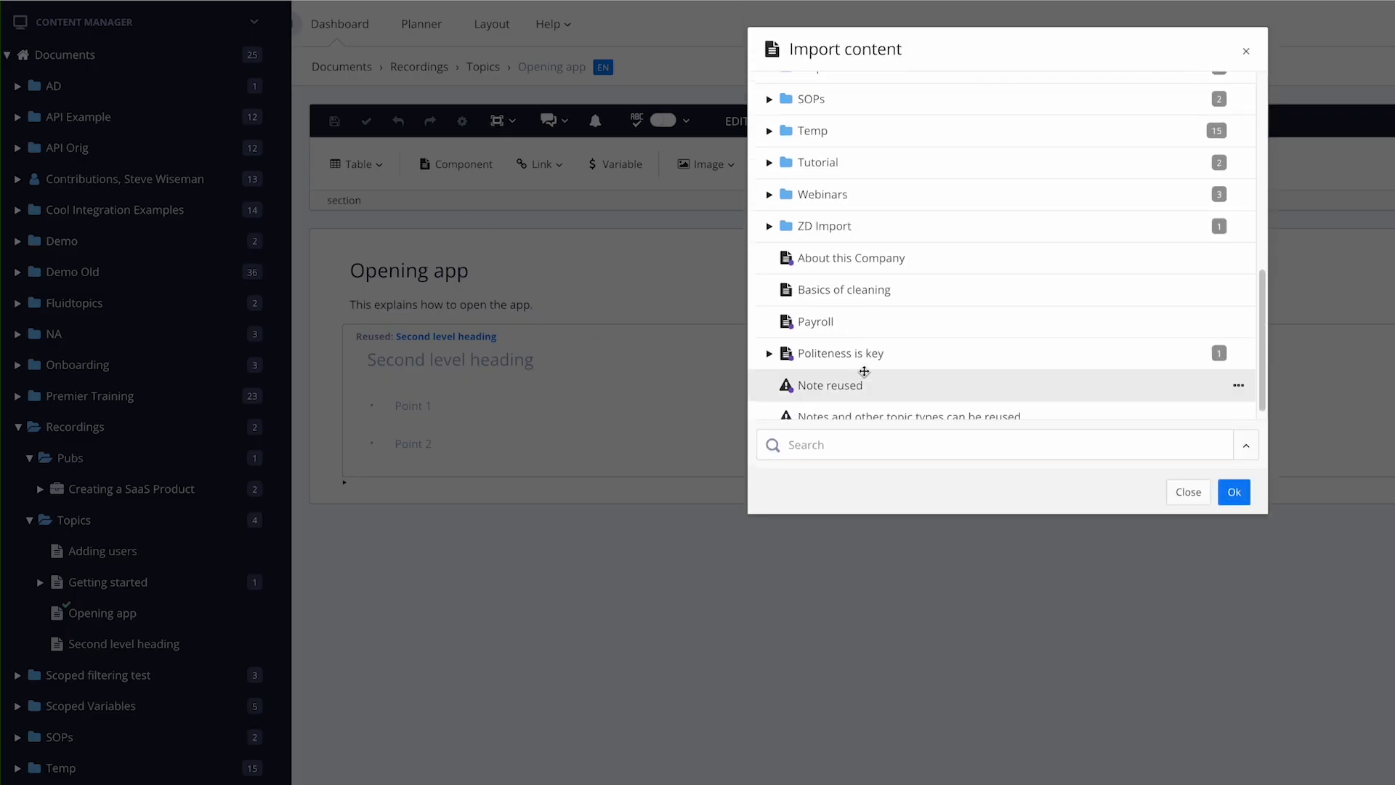
double_click(833, 270)
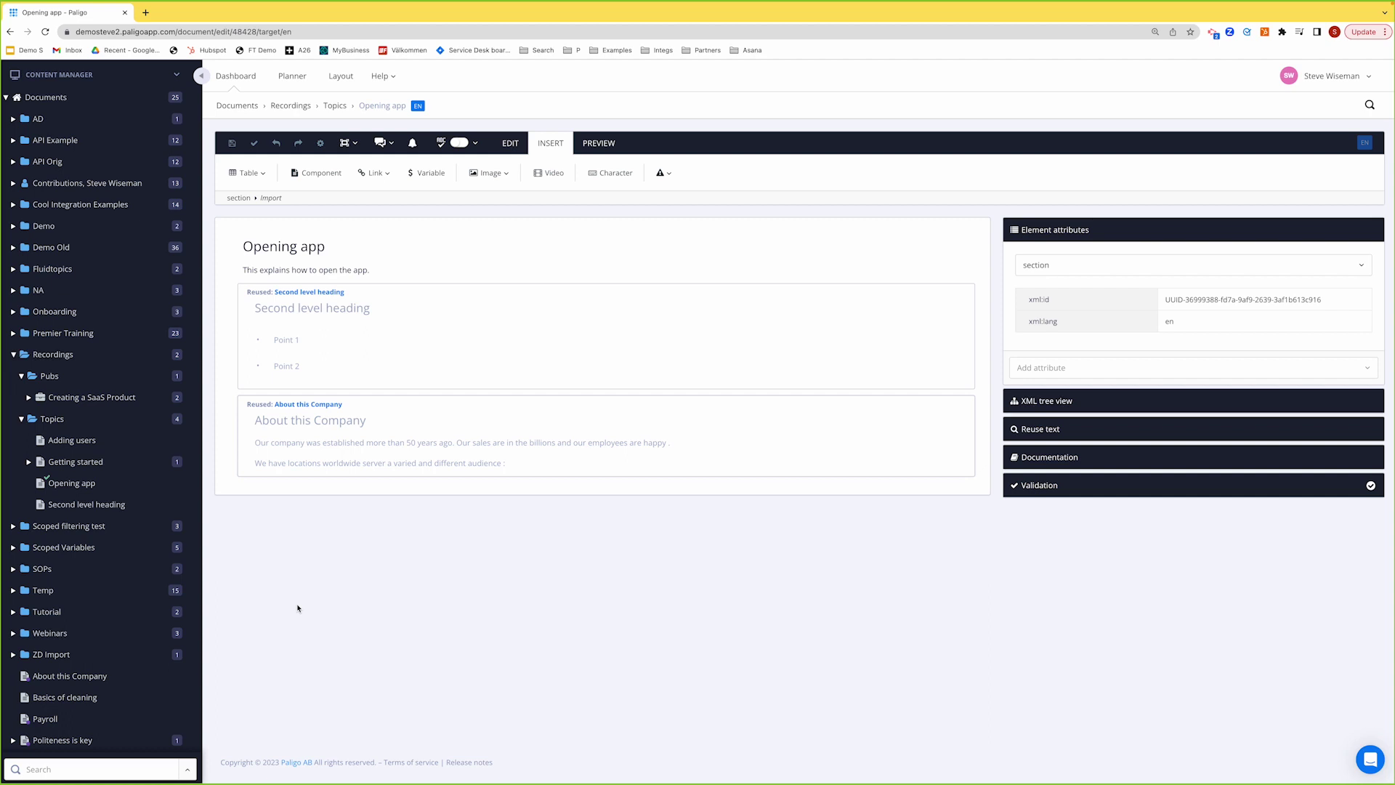
Add a new section titled 'First of a nest' at the end of Opening app.
left_click(257, 481)
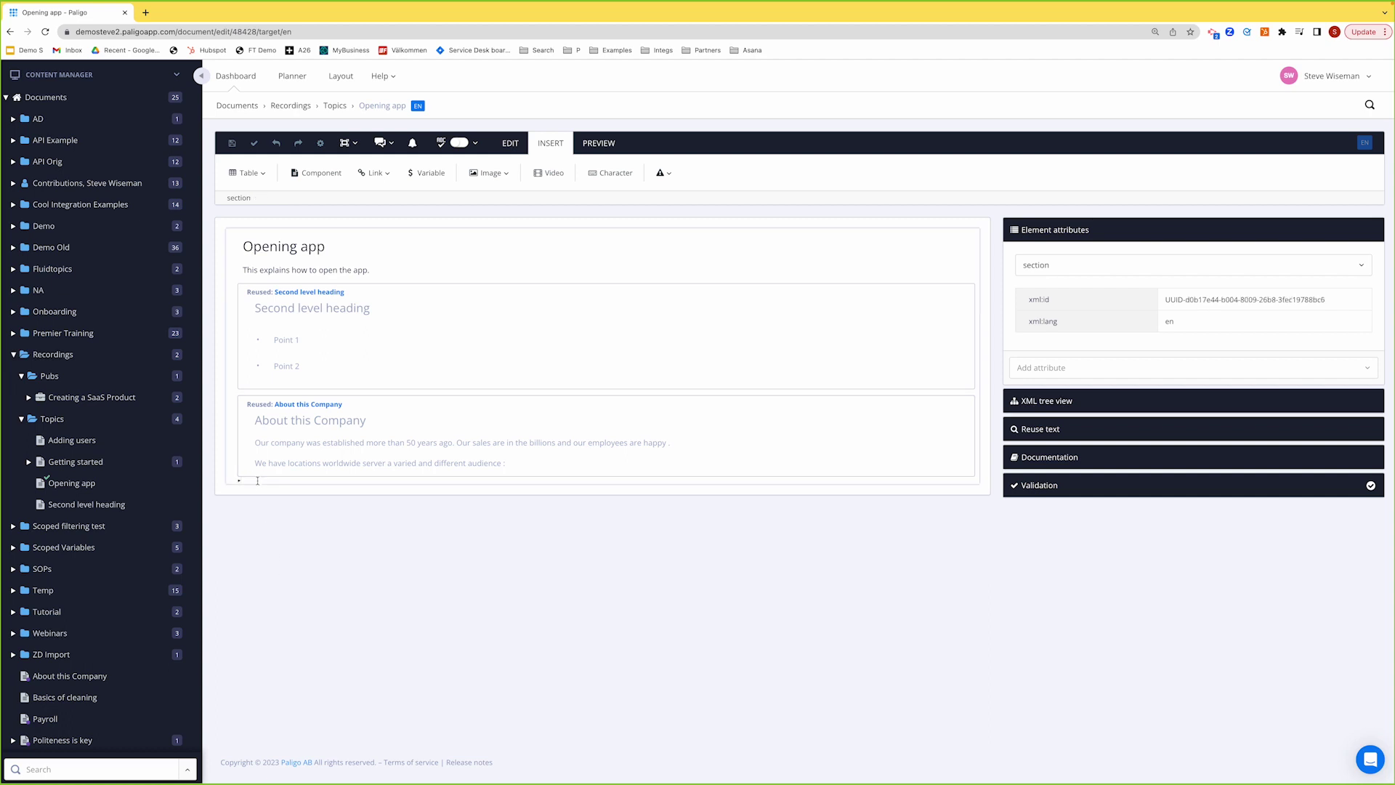
key("alt+Return")
key("Down")
key("Down")
key("Down")
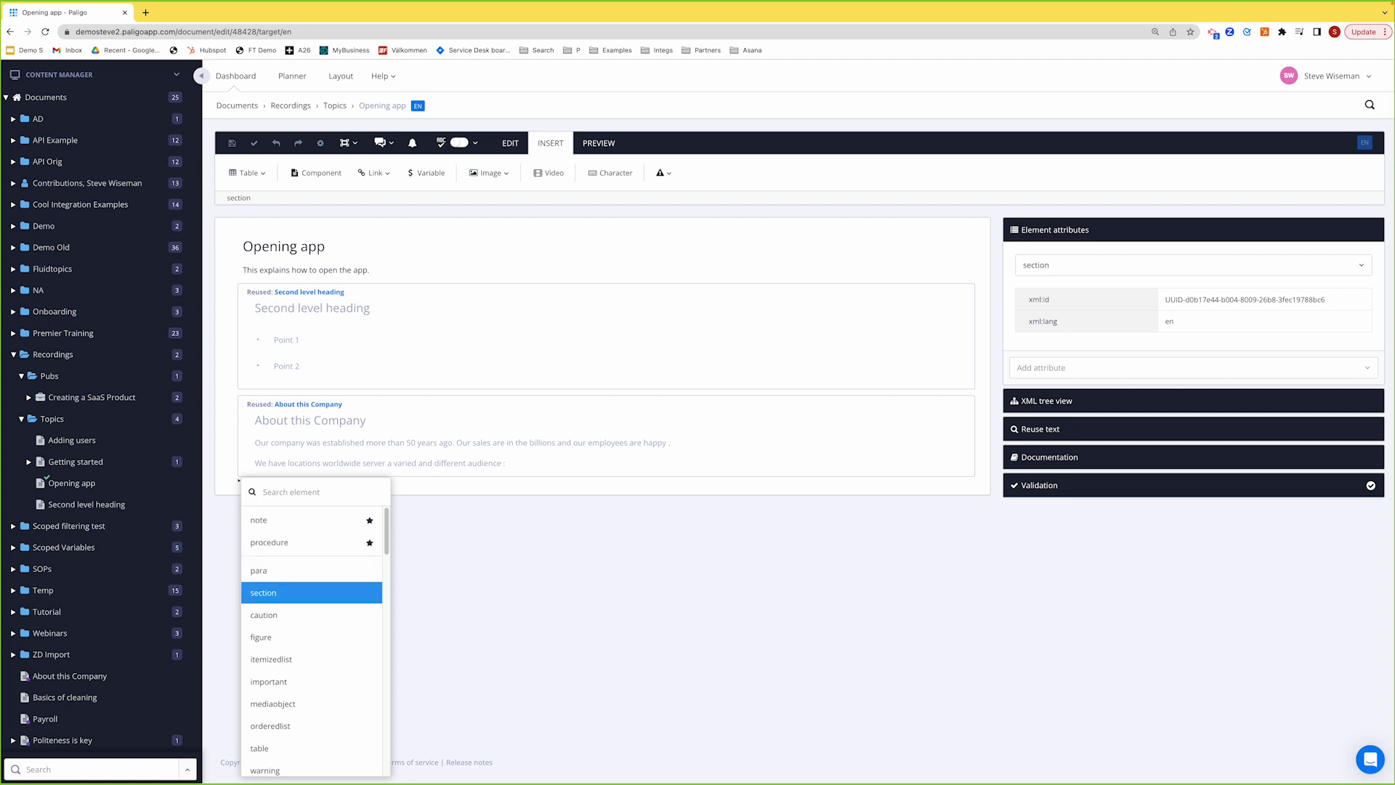
key("Return")
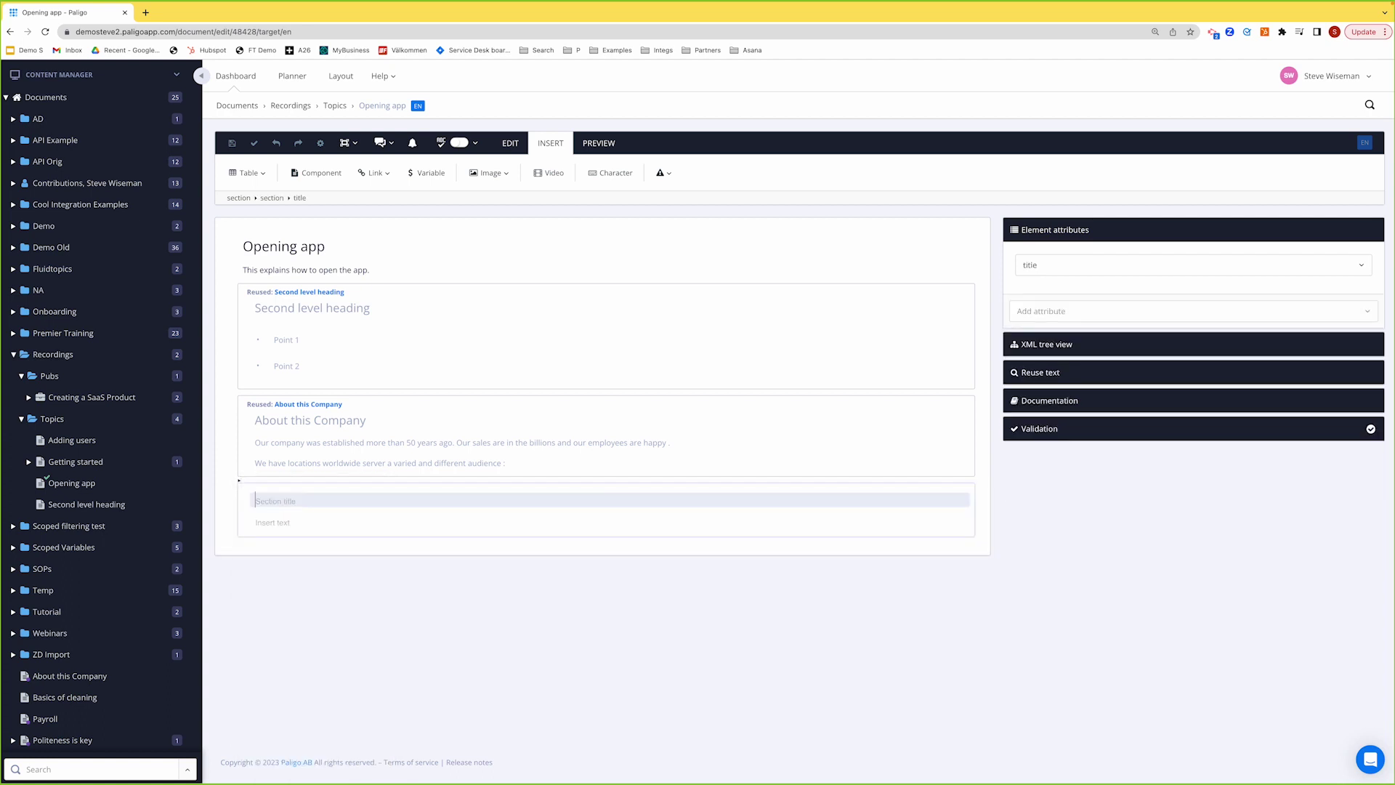
type("First of a nest")
Nest a subsection titled 'Nested' inside the First of a nest section.
left_click(253, 513)
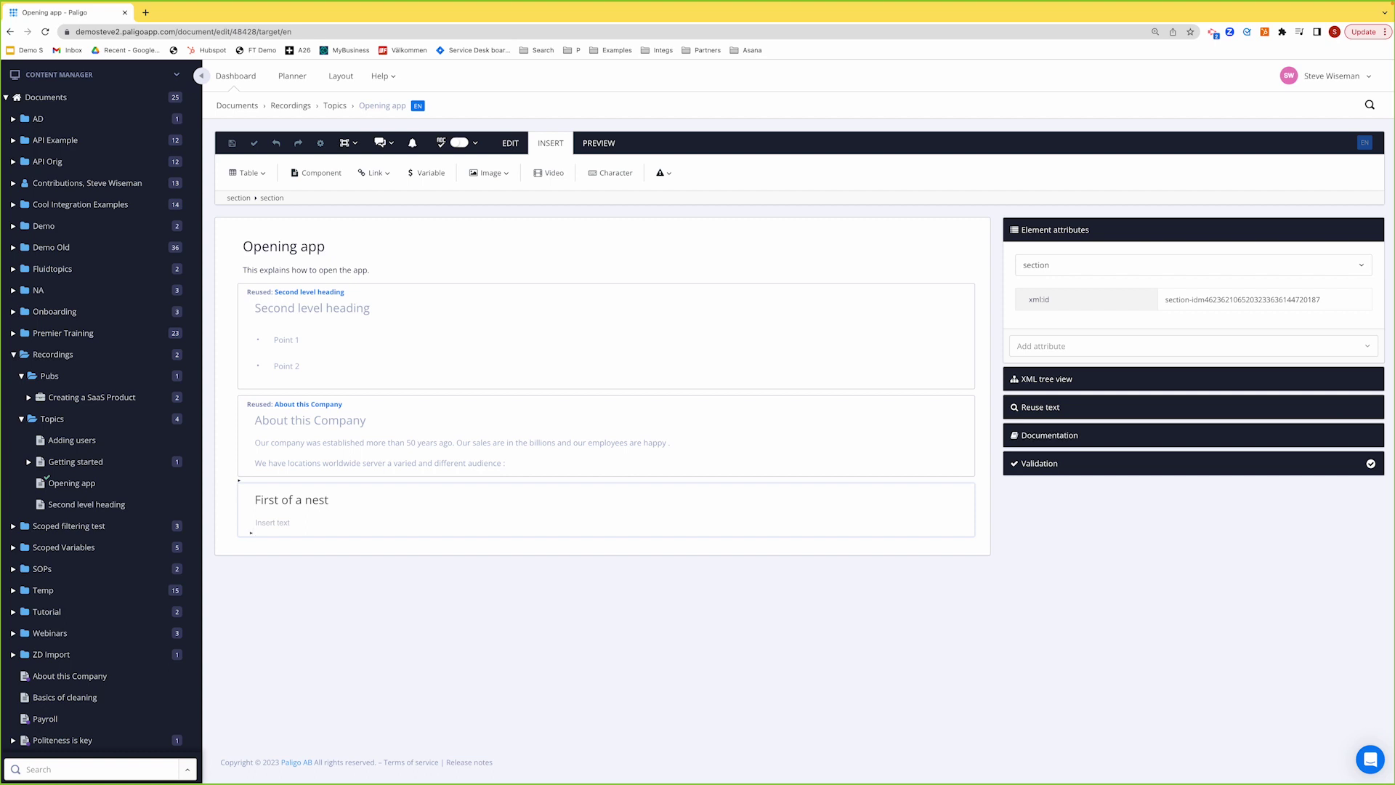
key("Return")
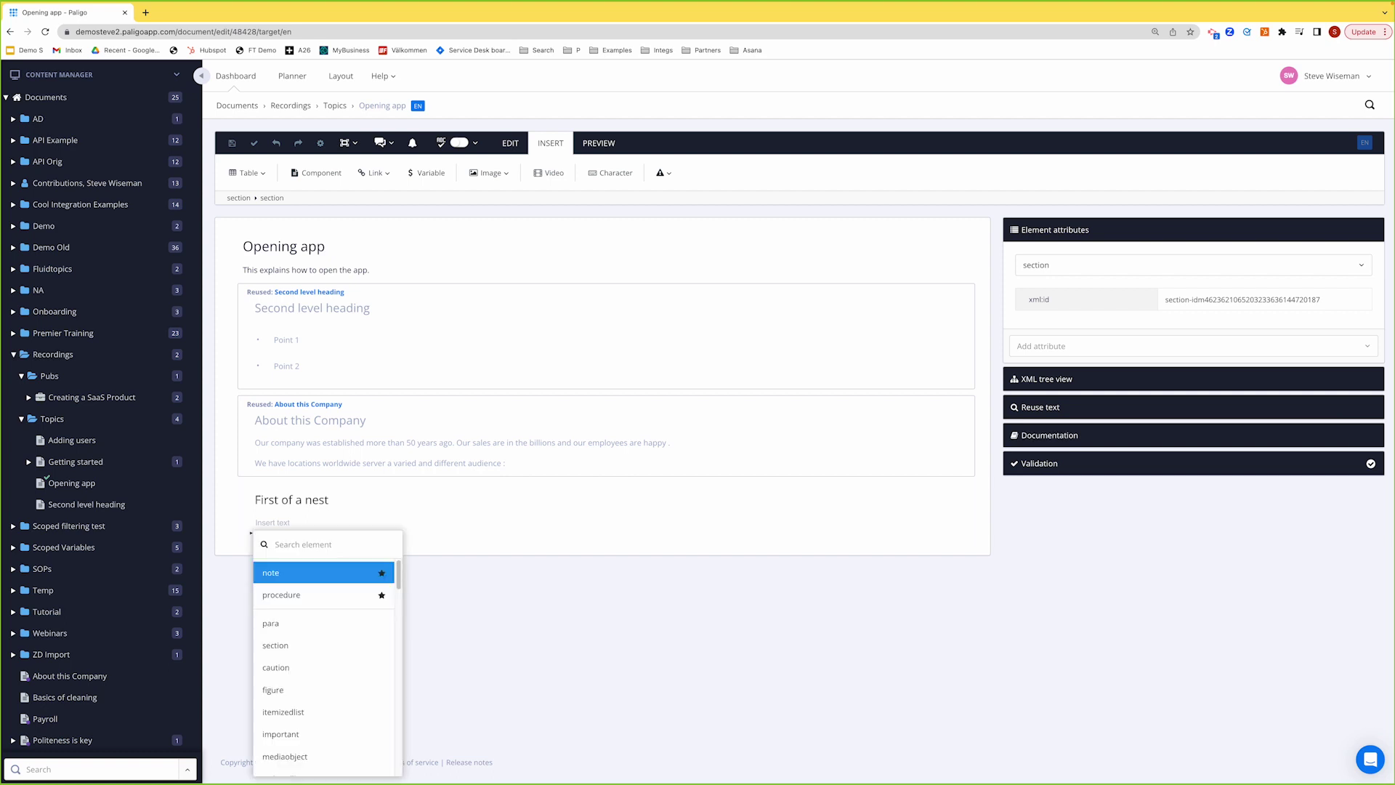
key("Down")
key("Down")
key("Down")
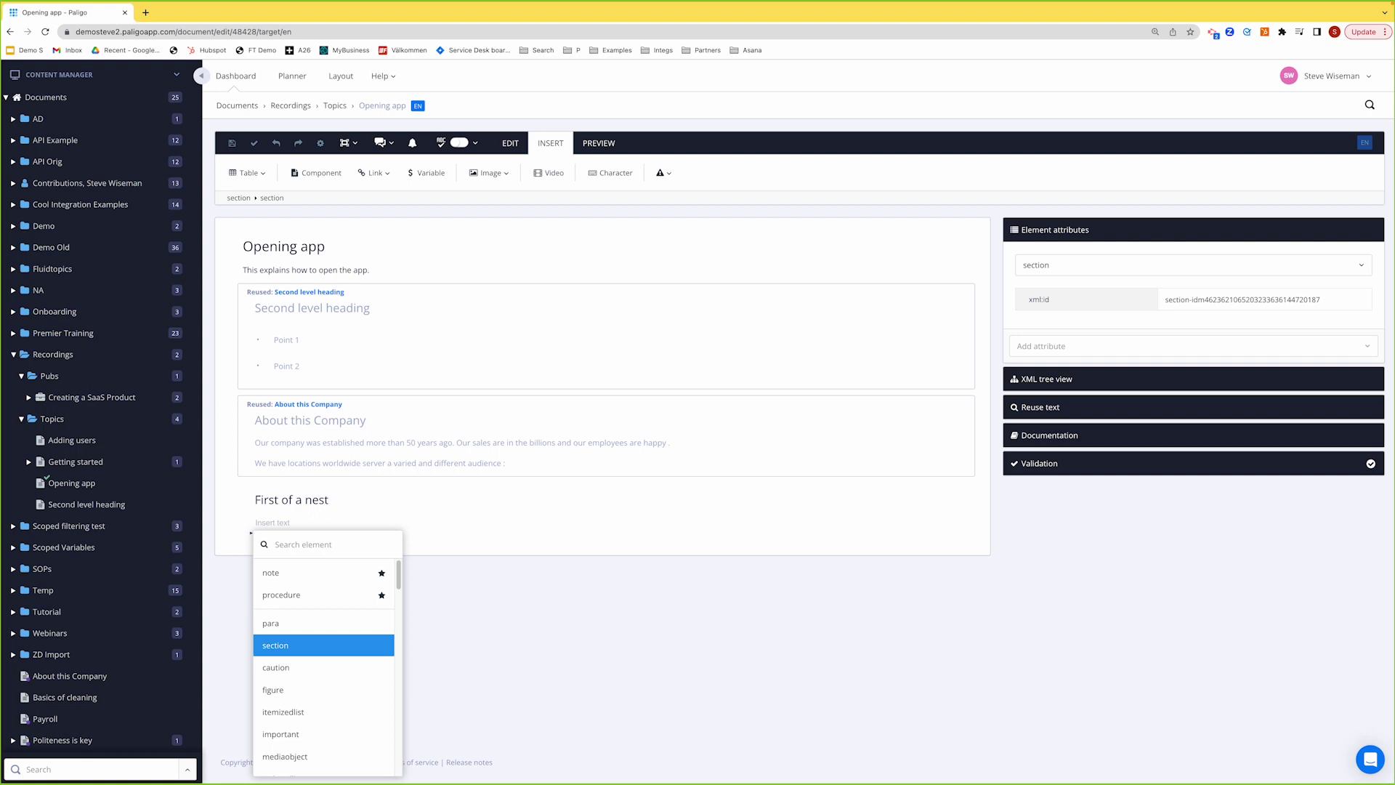
key("Return")
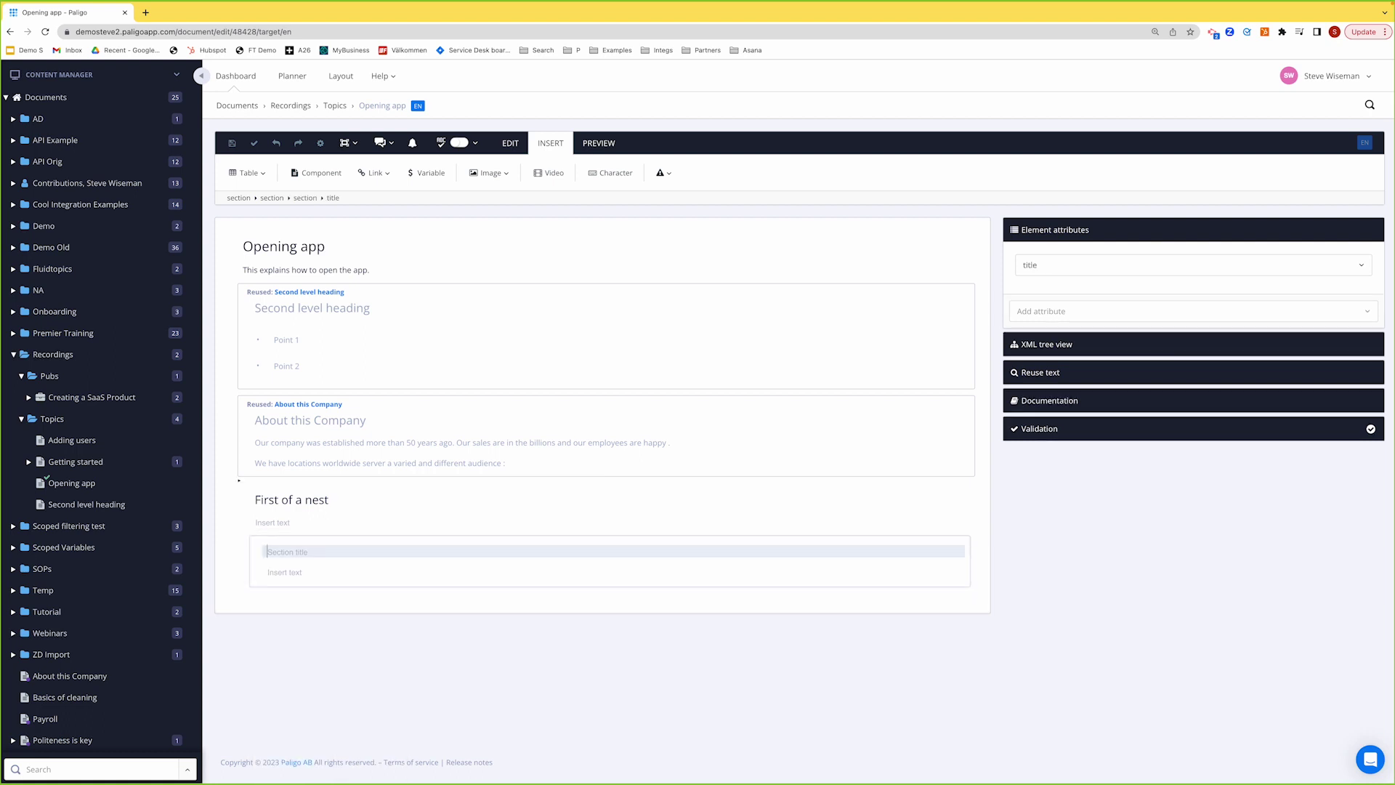
type("Nested")
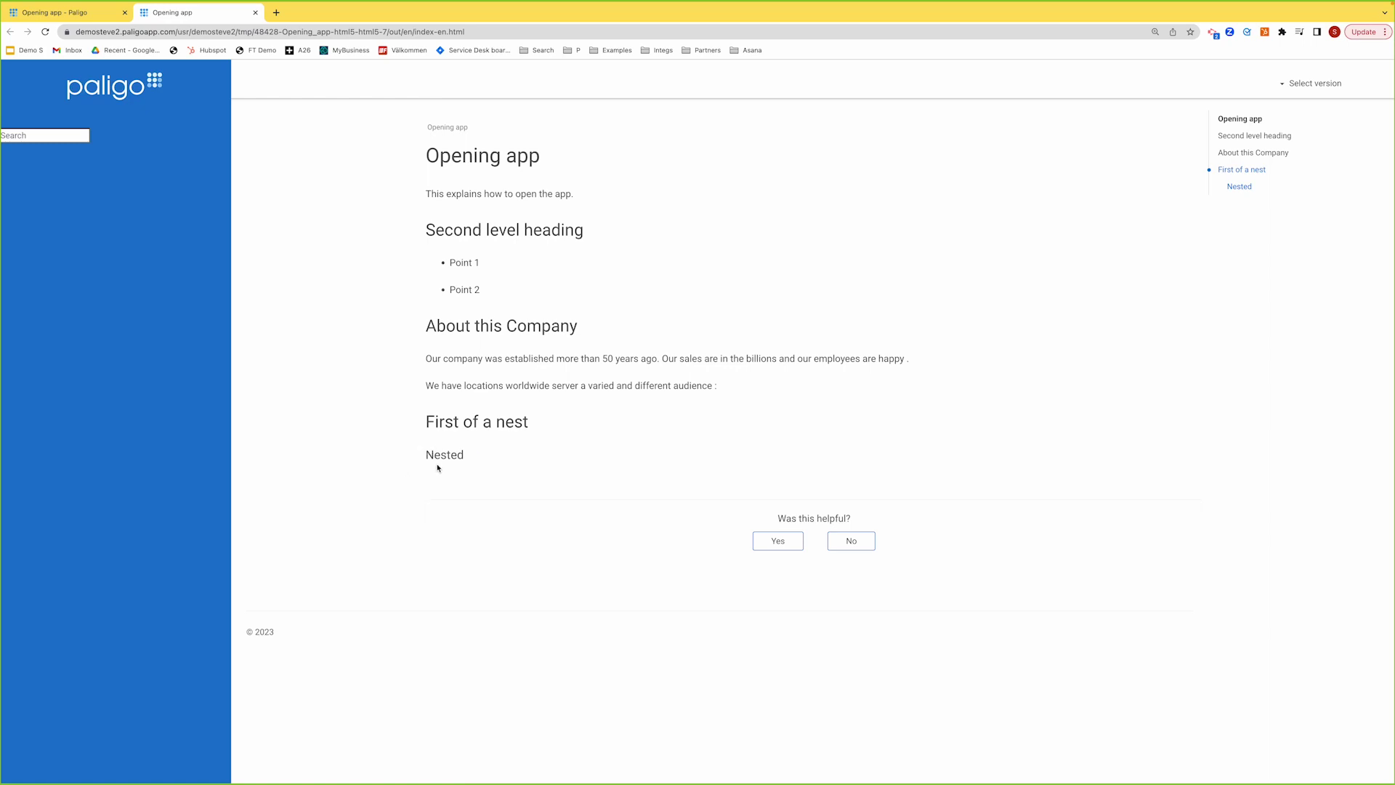
Close the published Opening app preview tab.
left_click(255, 13)
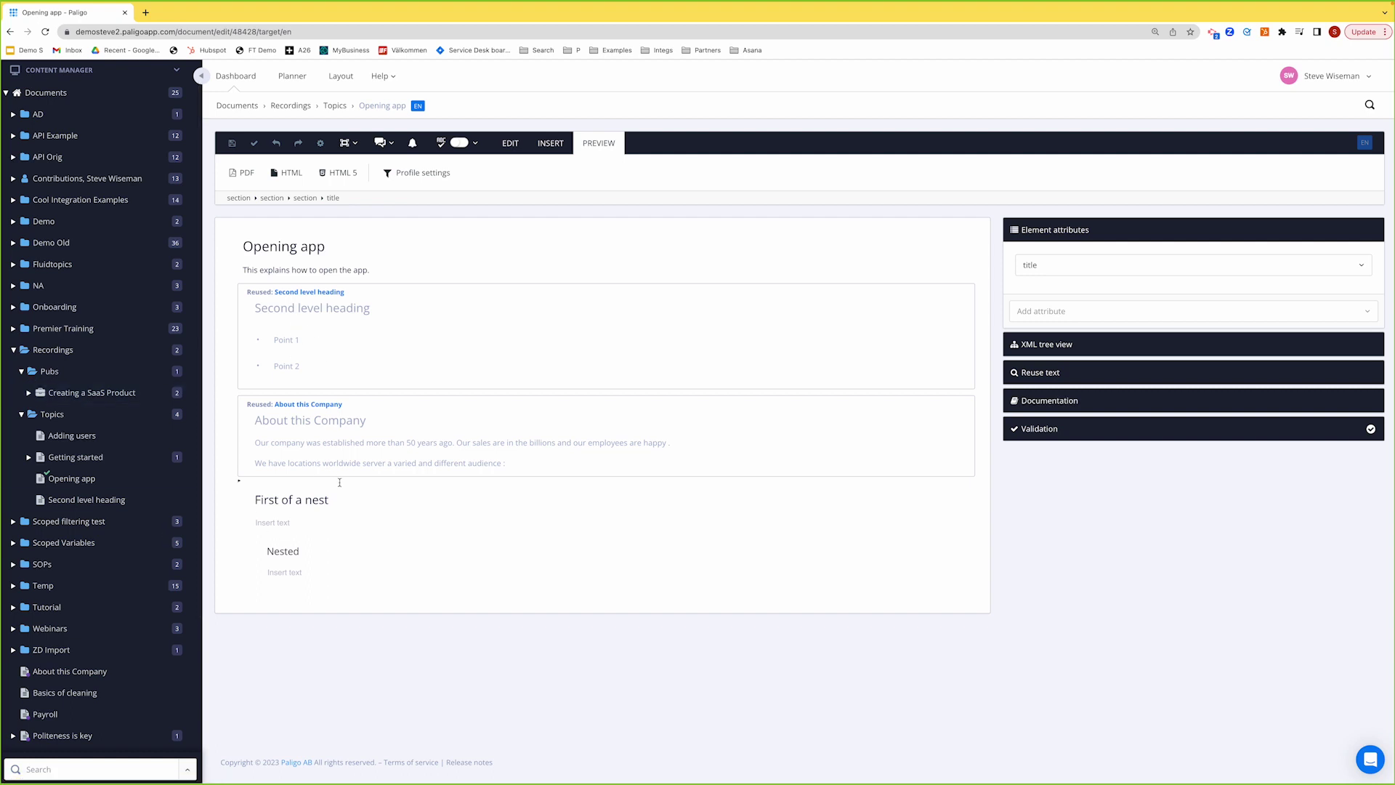
Expand Opening app in the Creating a SaaS Product structure, then close the structure panel.
left_click(86, 393)
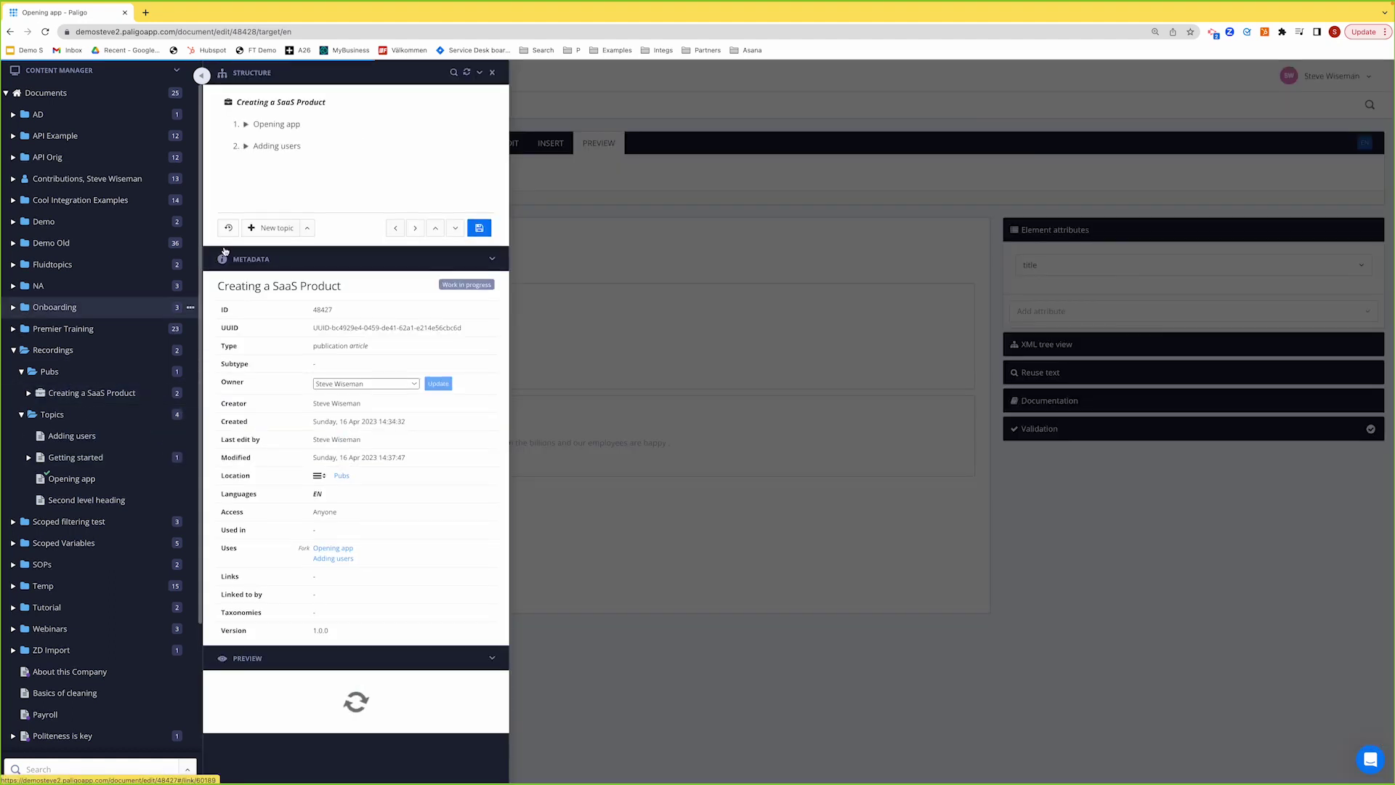
left_click(244, 127)
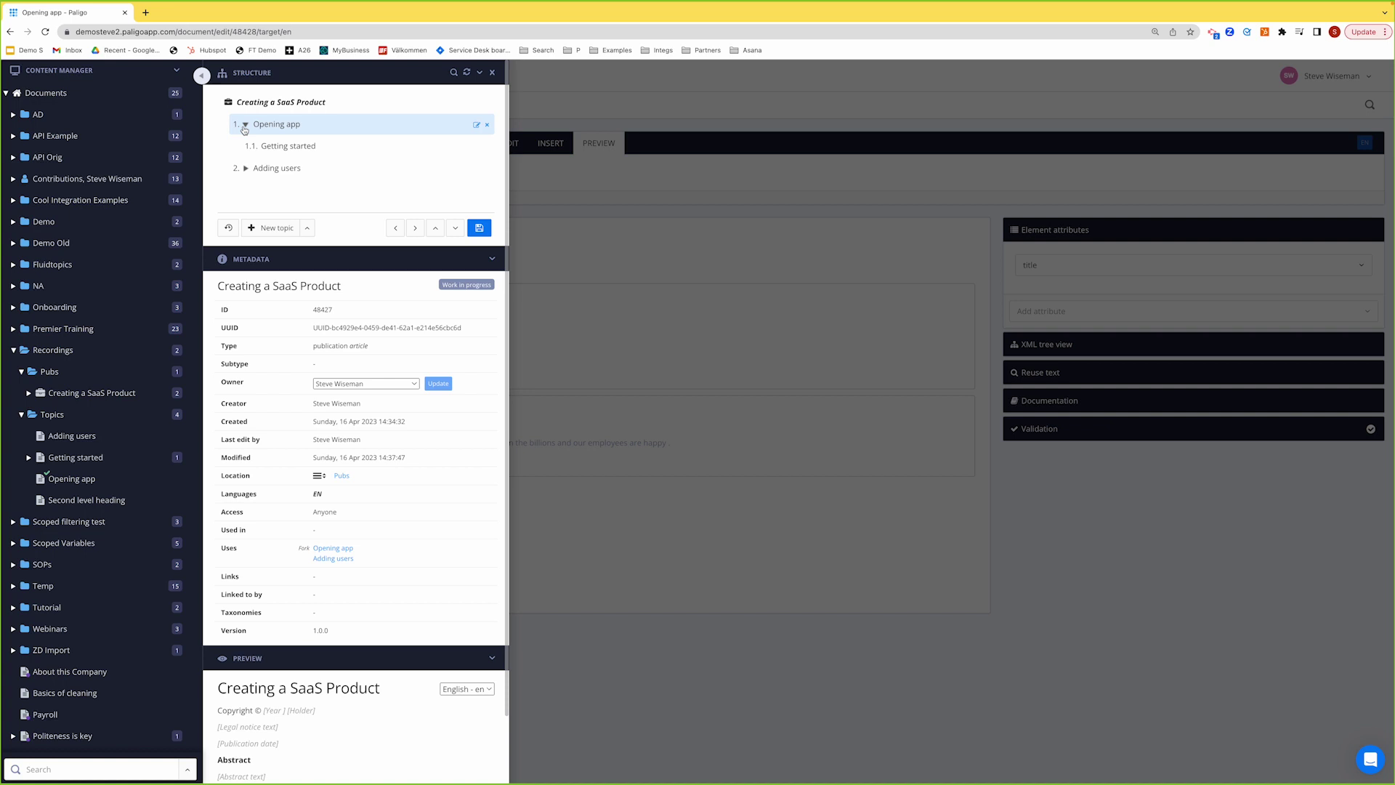
left_click(491, 73)
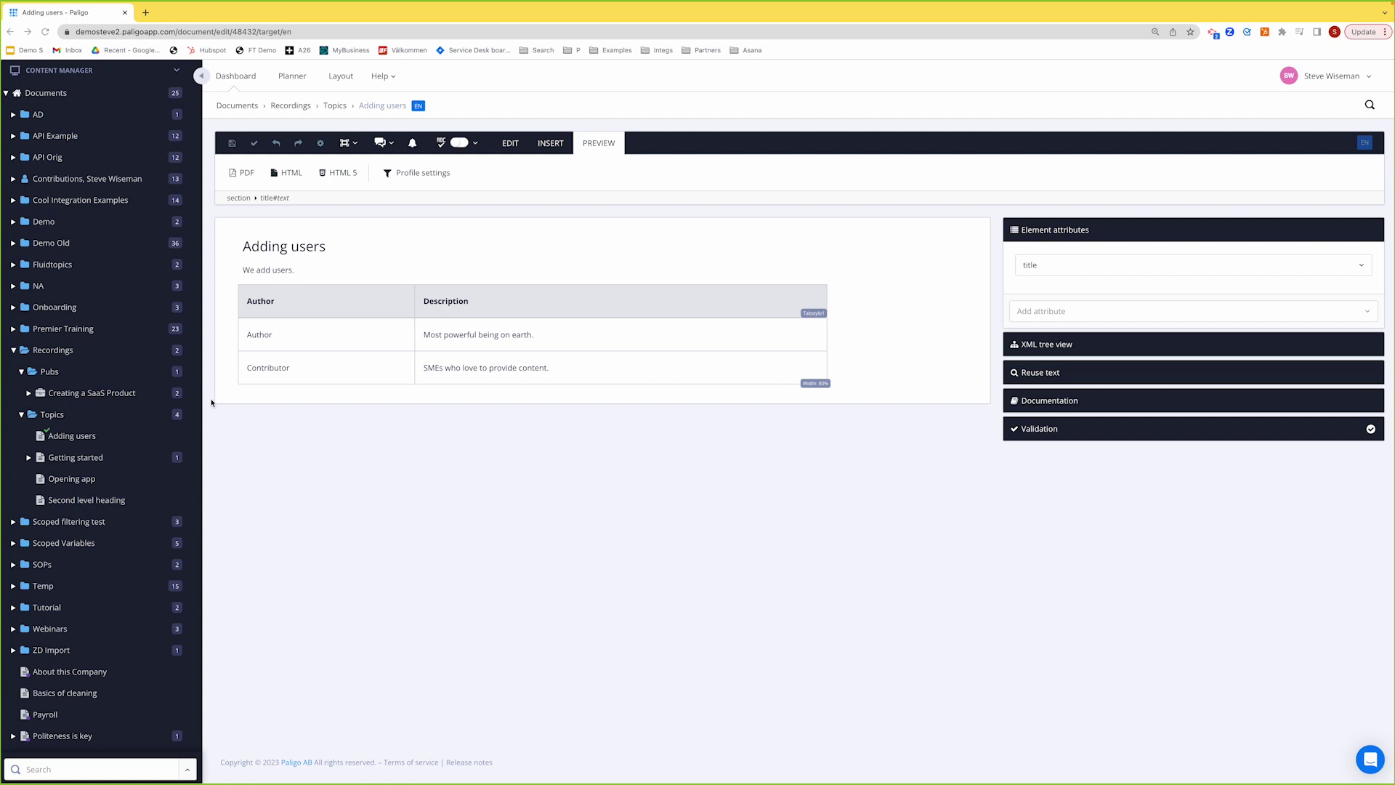
Start creating new content in the Pubs folder, leaving the custom element type as cover.
left_click(191, 373)
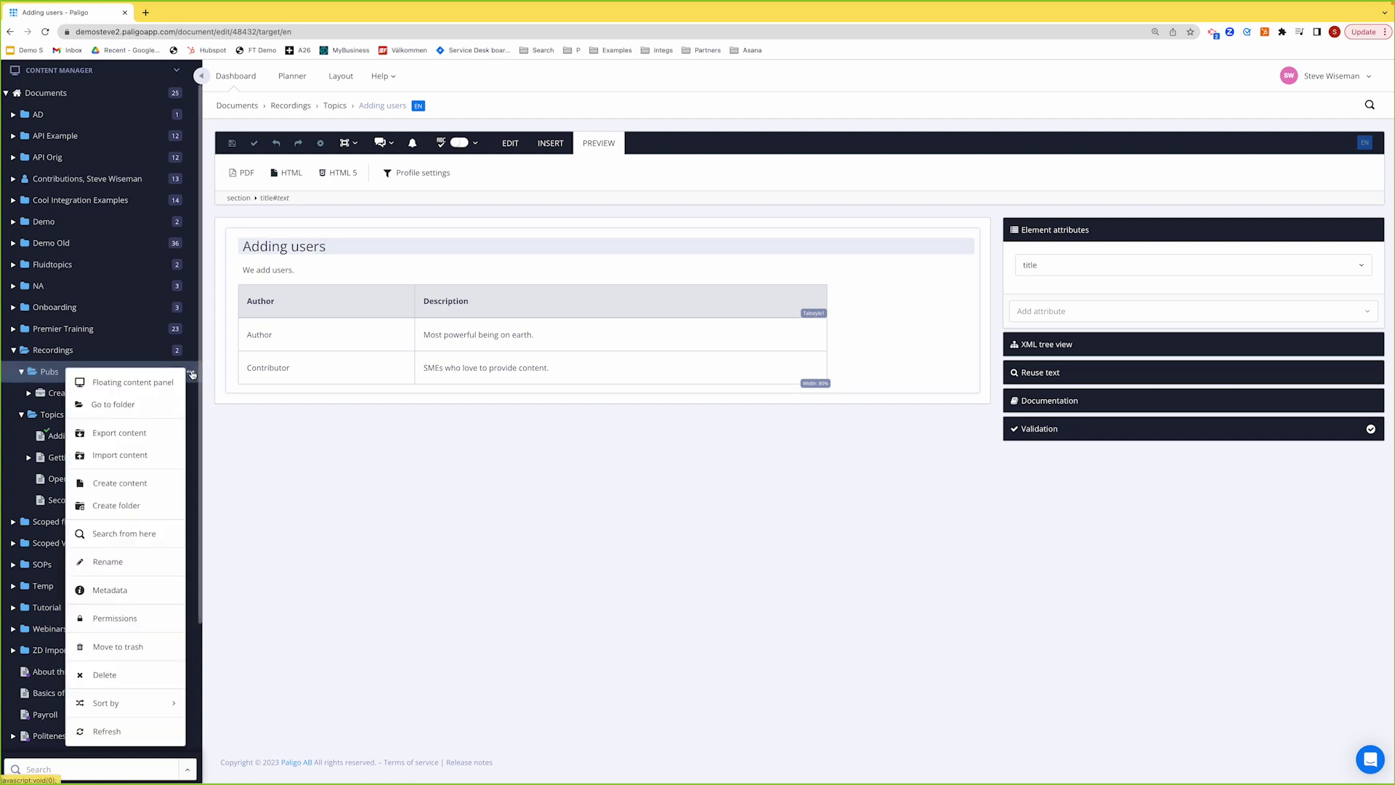
left_click(135, 483)
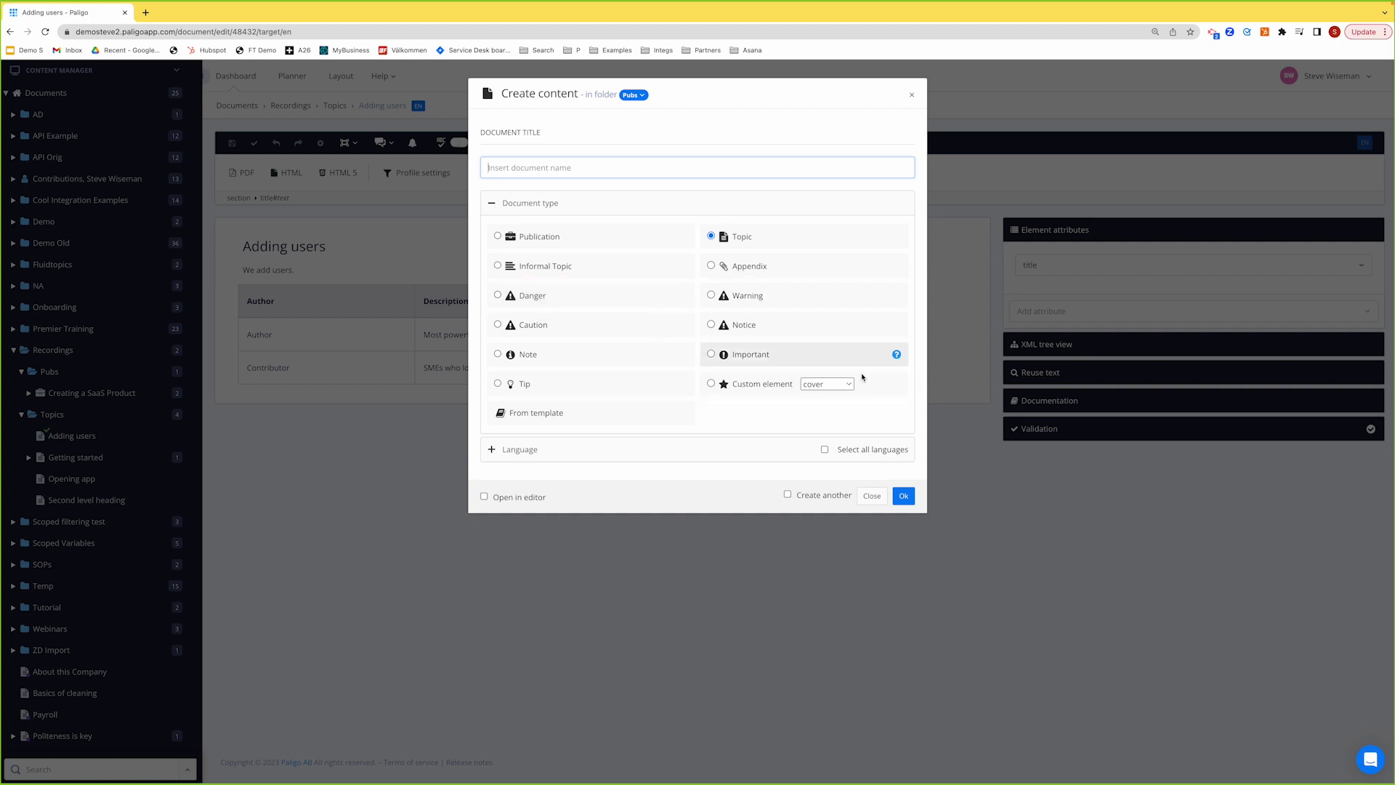
left_click(825, 384)
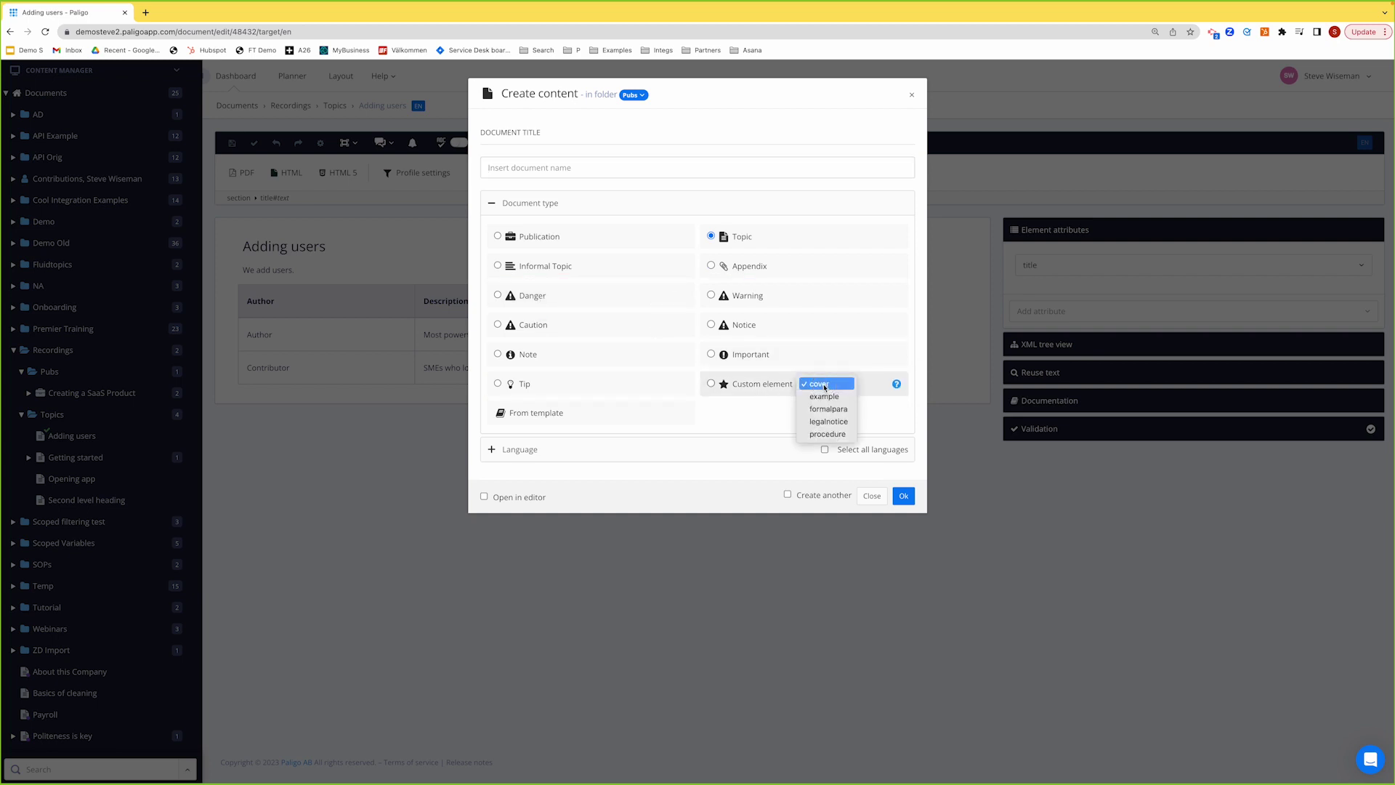
left_click(825, 385)
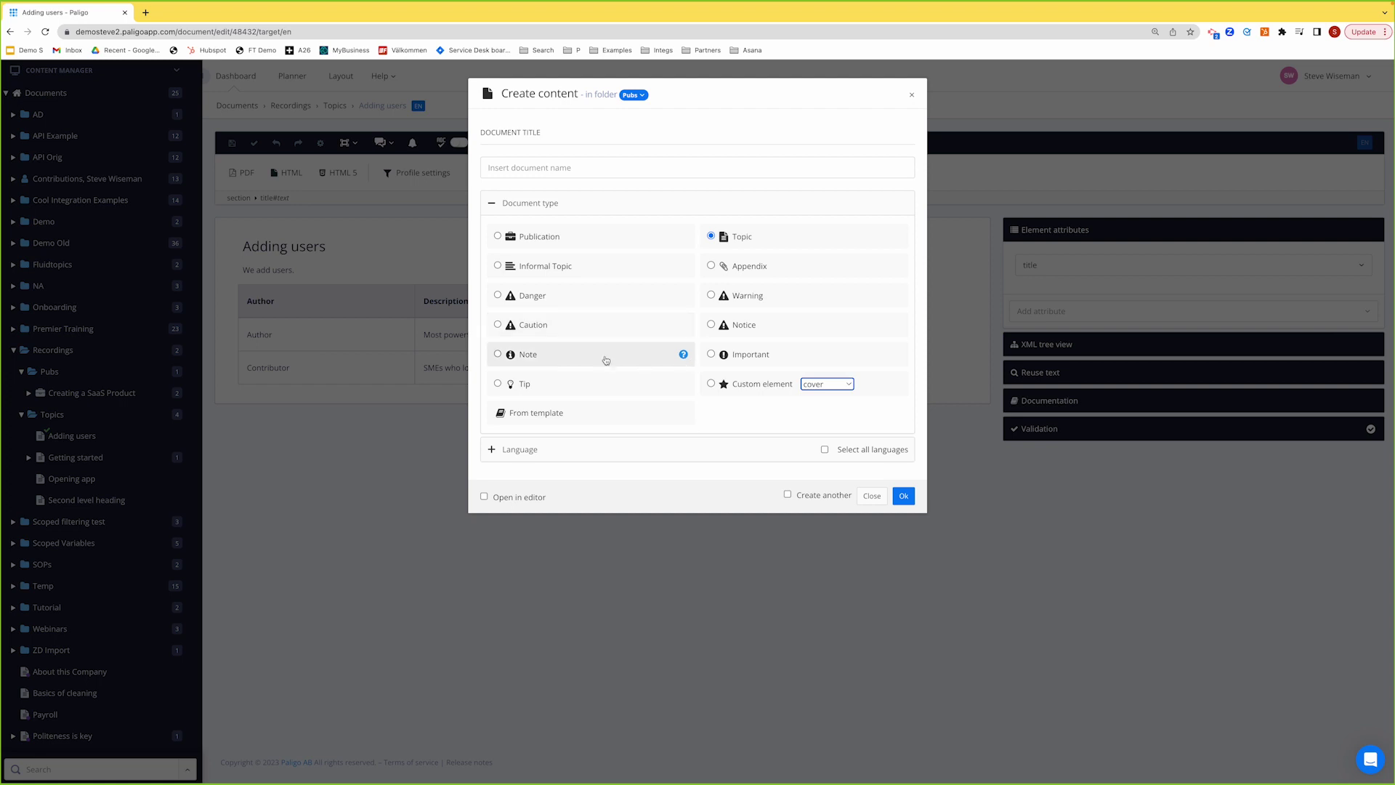
Choose Note with Open in editor ticked and title it 'Example Note for Training'.
left_click(499, 354)
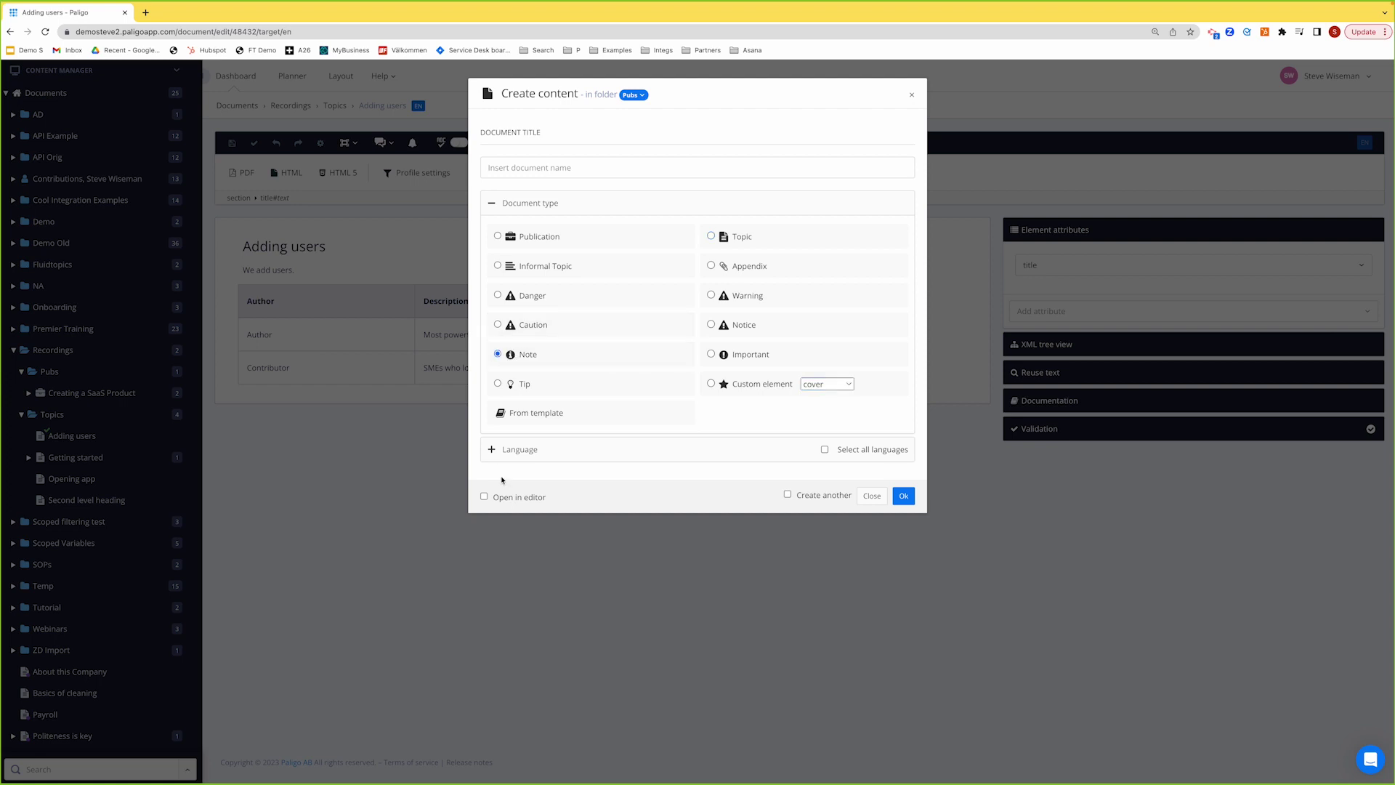
left_click(508, 497)
left_click(904, 497)
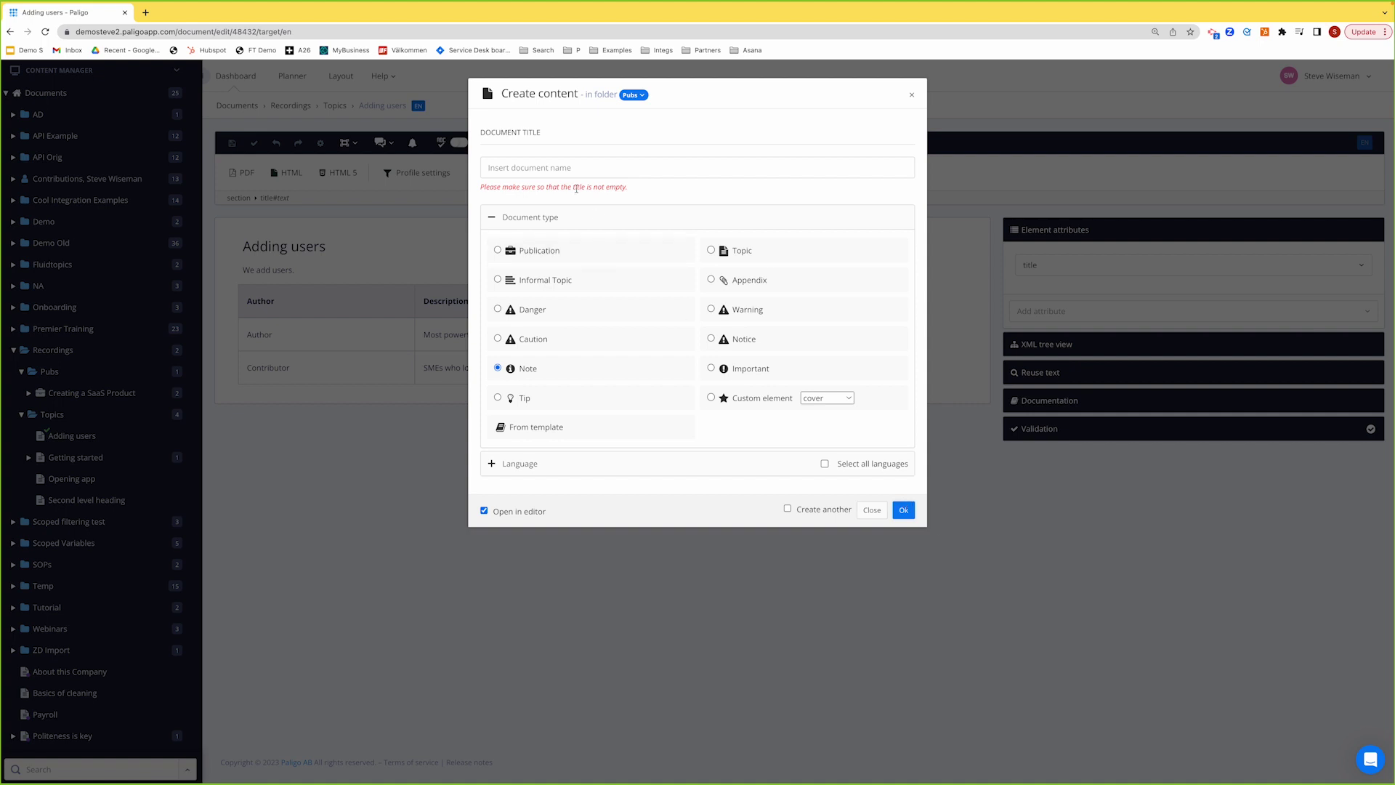
left_click(571, 167)
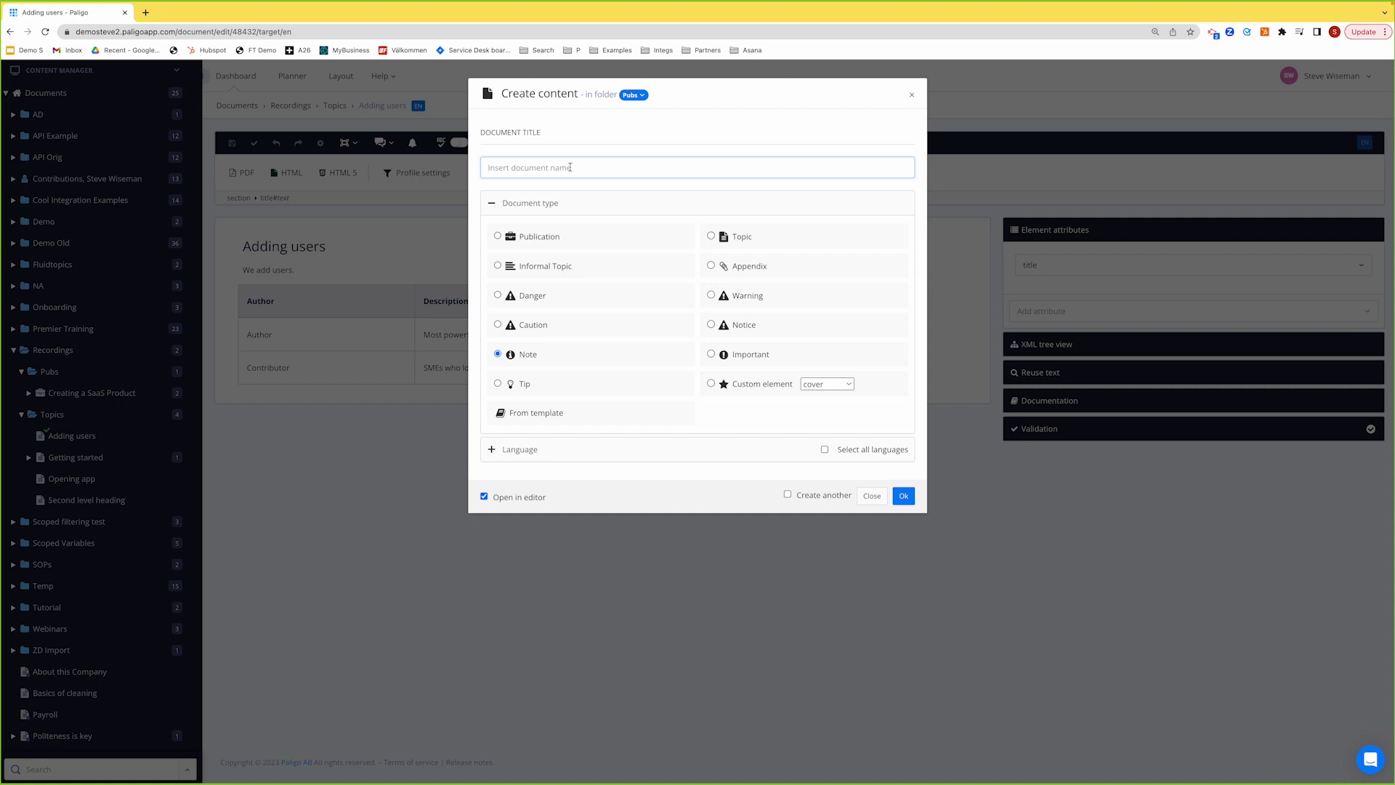
type("Example Note for Training")
Create the note, file it under Topics, and write 'Please follow the instructions to become amazing at Paligo.'.
left_click(904, 497)
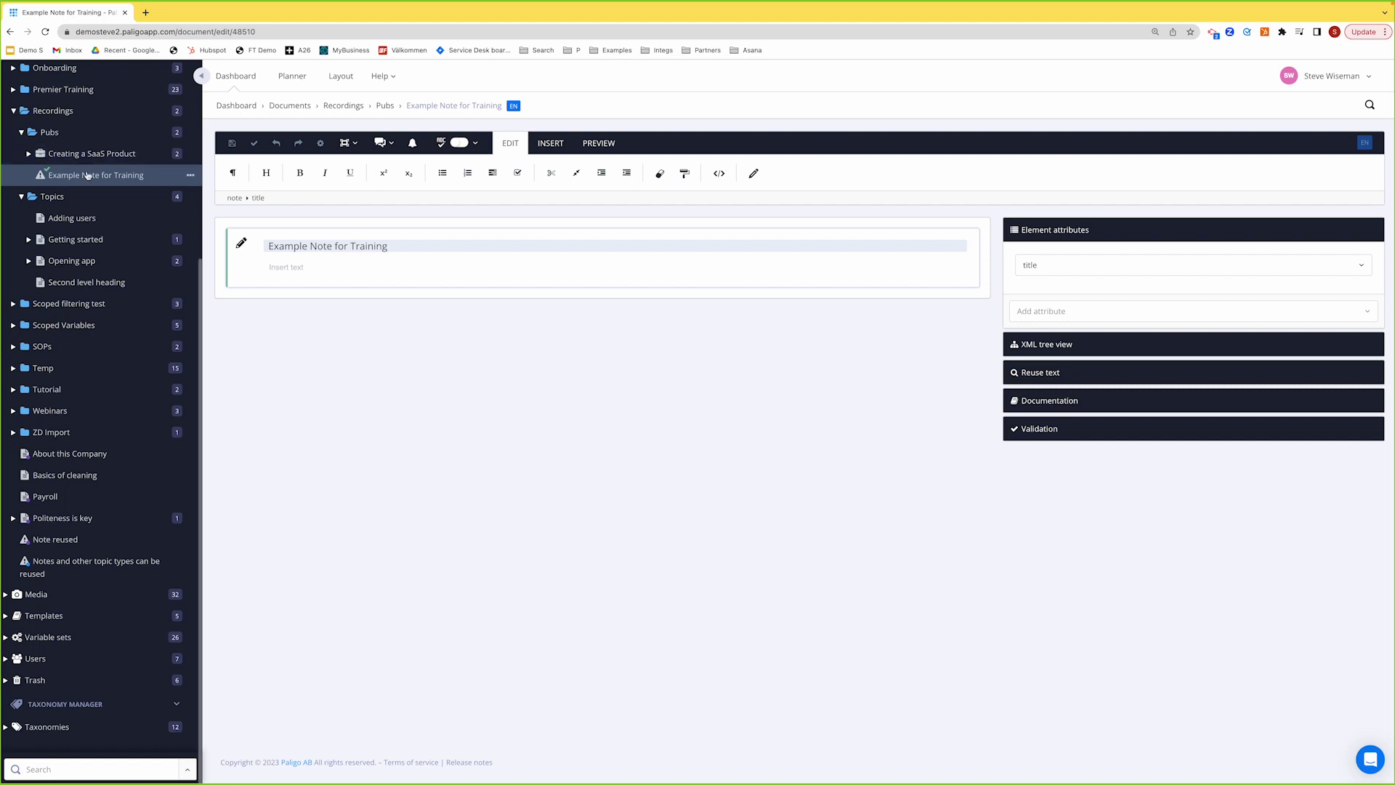
left_click_drag(42, 174, 50, 199)
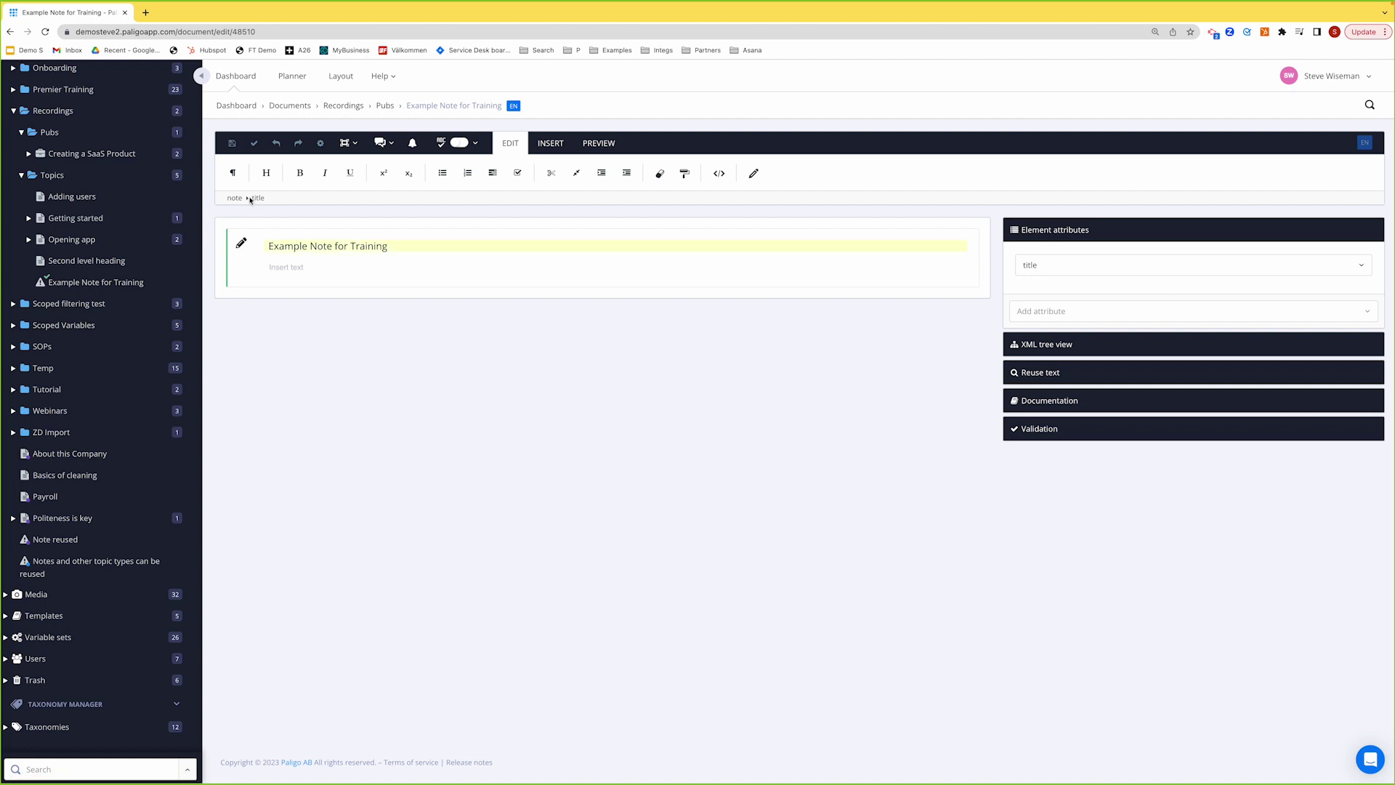
left_click(286, 267)
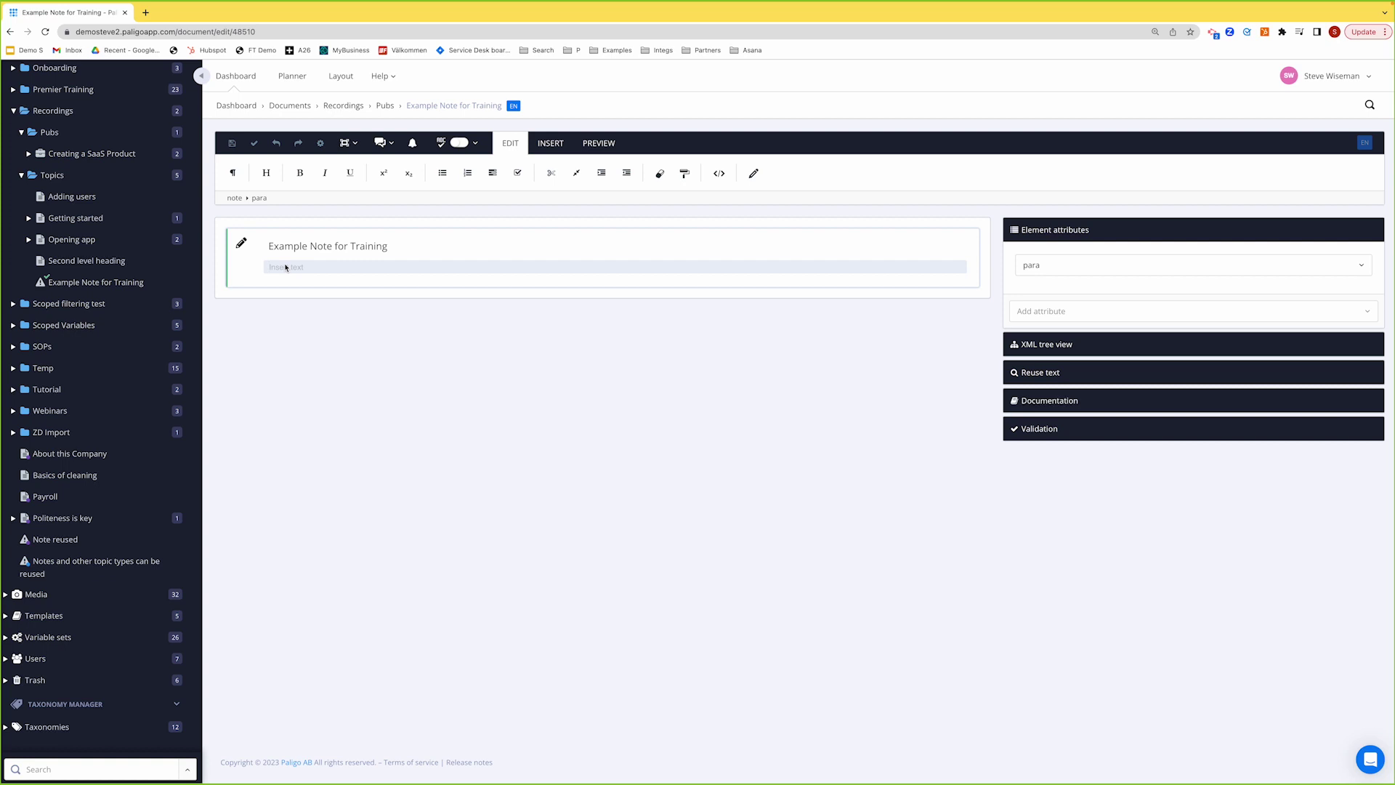
type("Please follow the iunstructions to")
left_click(336, 267)
key("BackSpace")
left_click(392, 267)
type("become amazing at Paligo.")
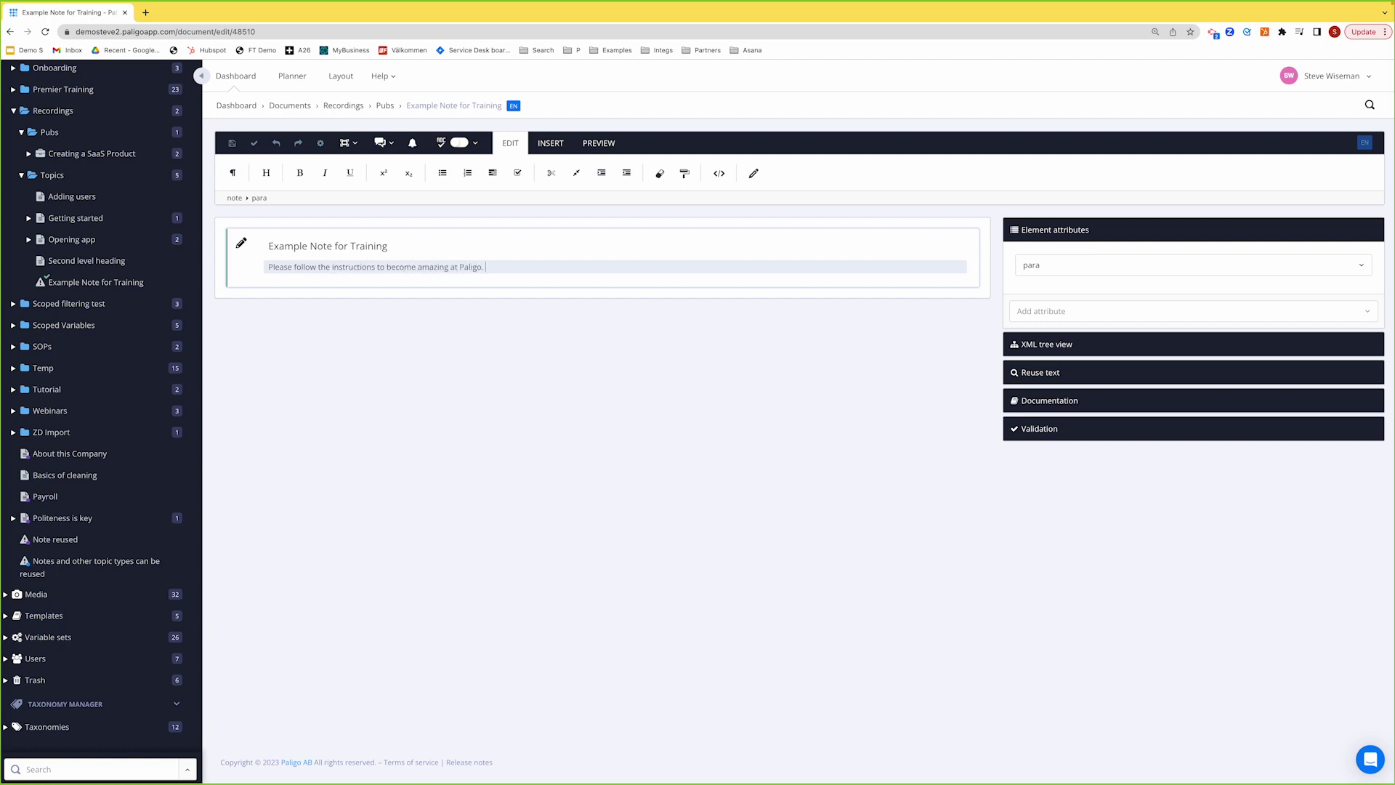
left_click(294, 247)
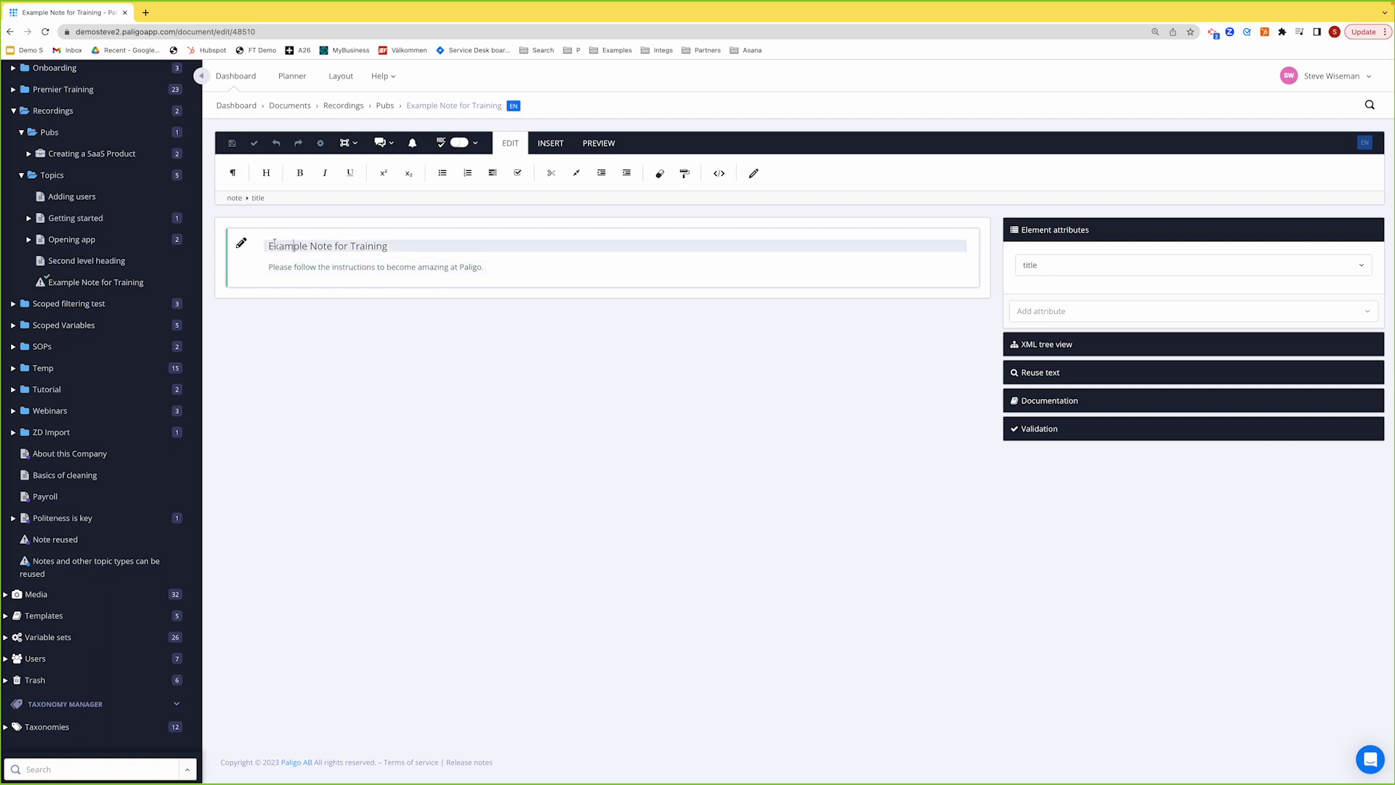
left_click(596, 145)
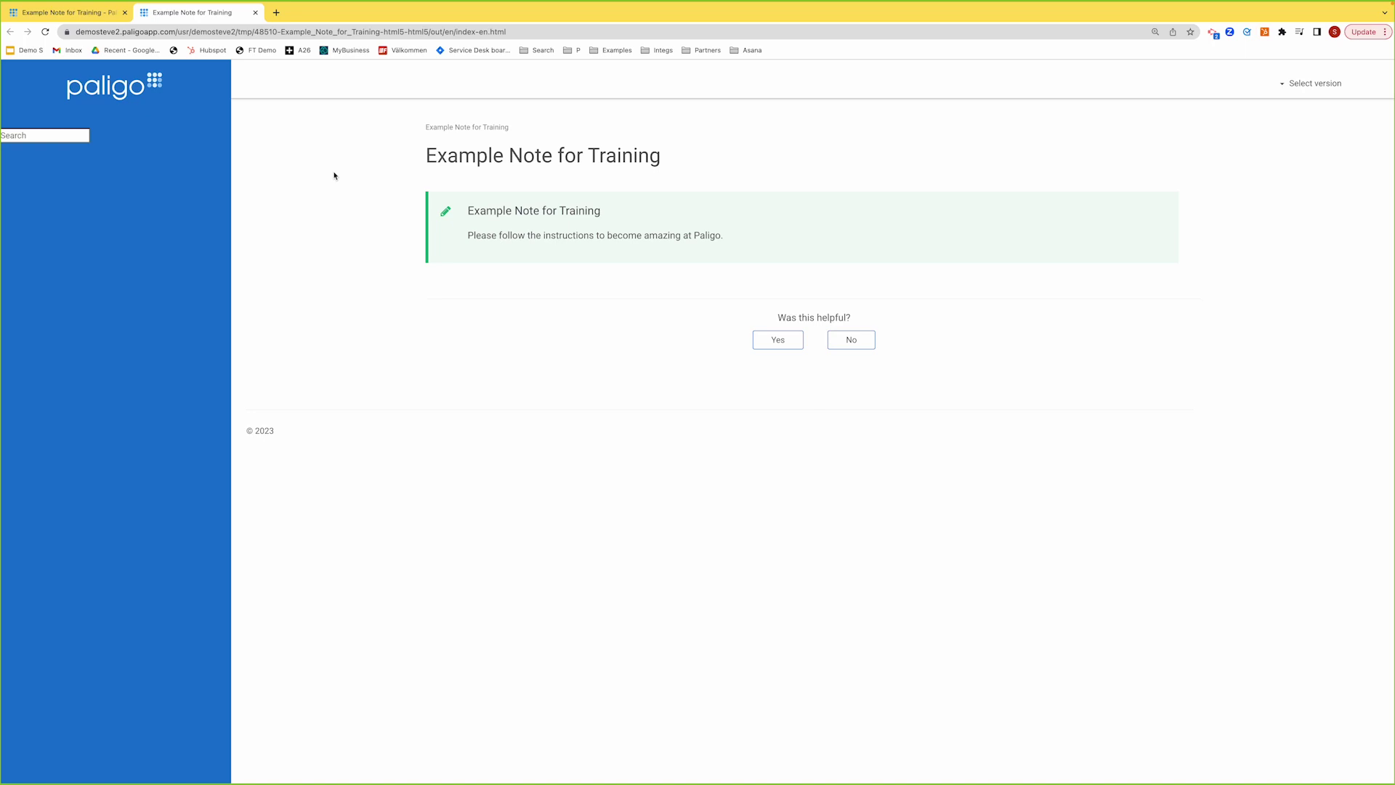
Generate the HTML 5 preview and view the note rendered with its body text.
mouse_move(498, 205)
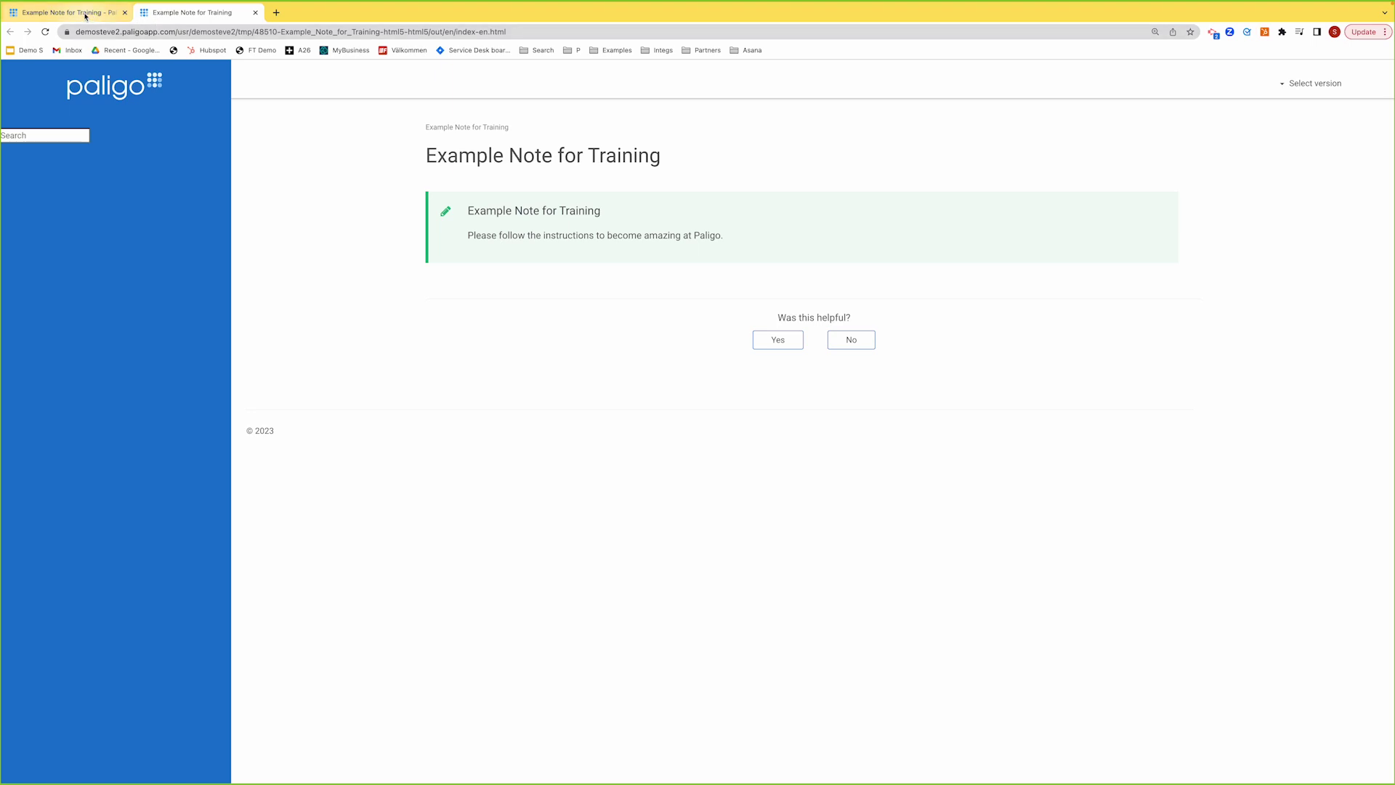
Back in the editor, delete the note's title element.
left_click(69, 13)
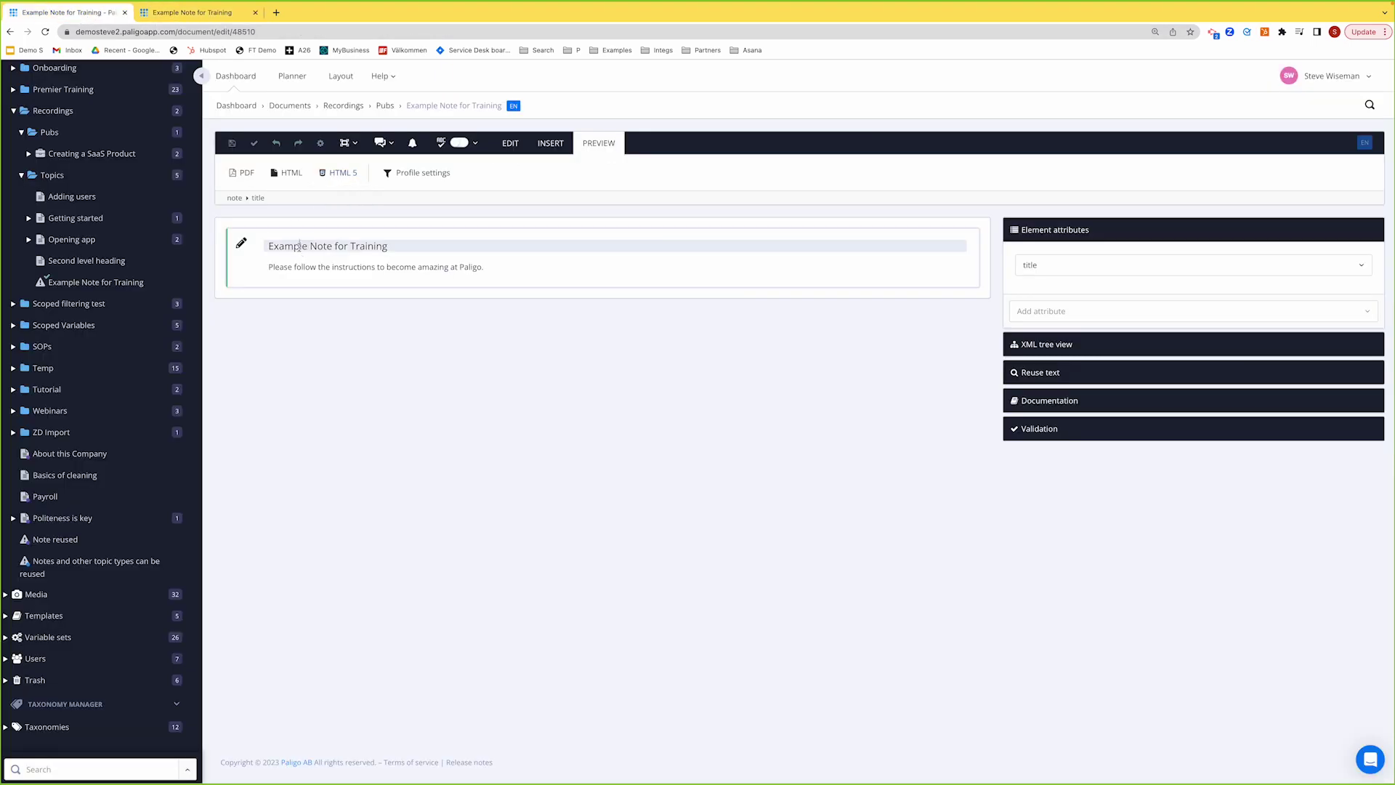
left_click(258, 199)
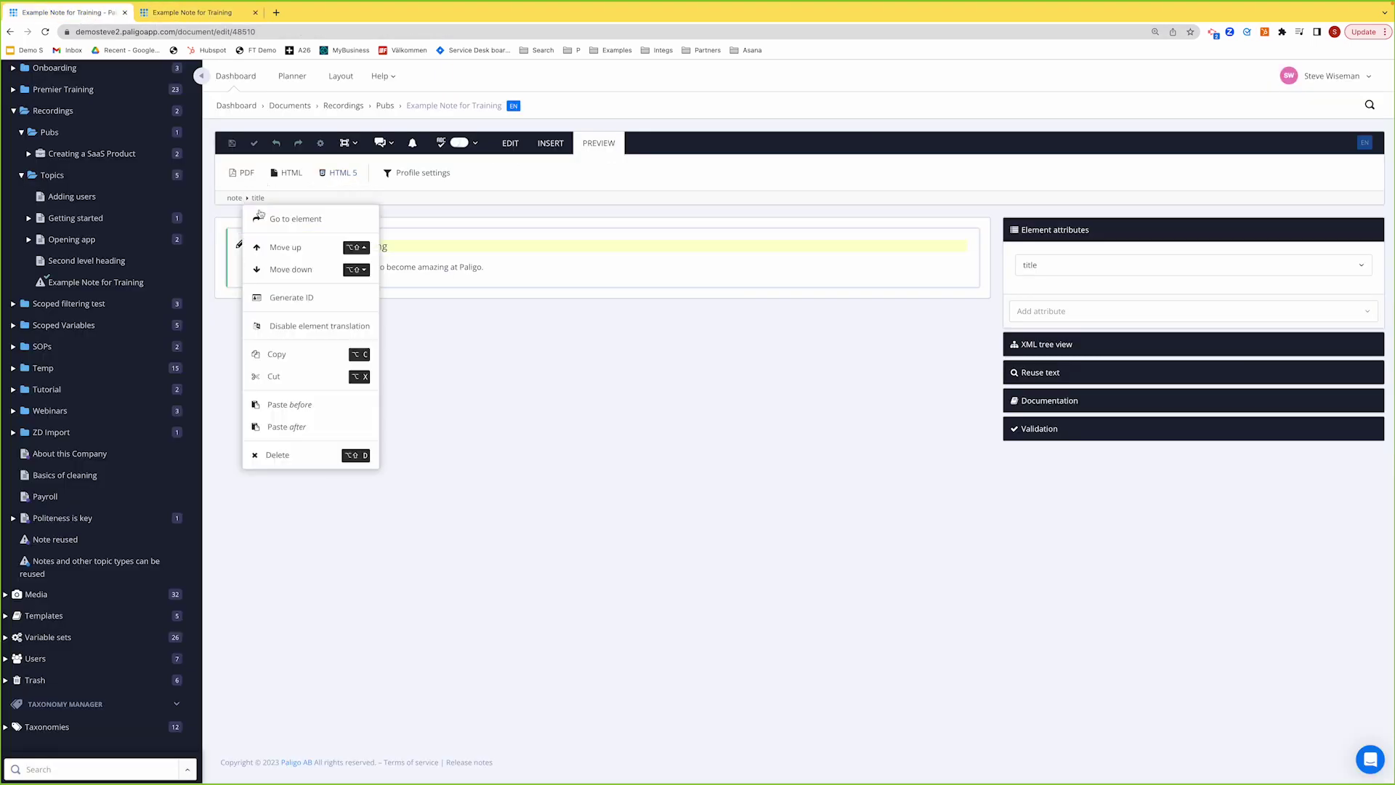
left_click(283, 455)
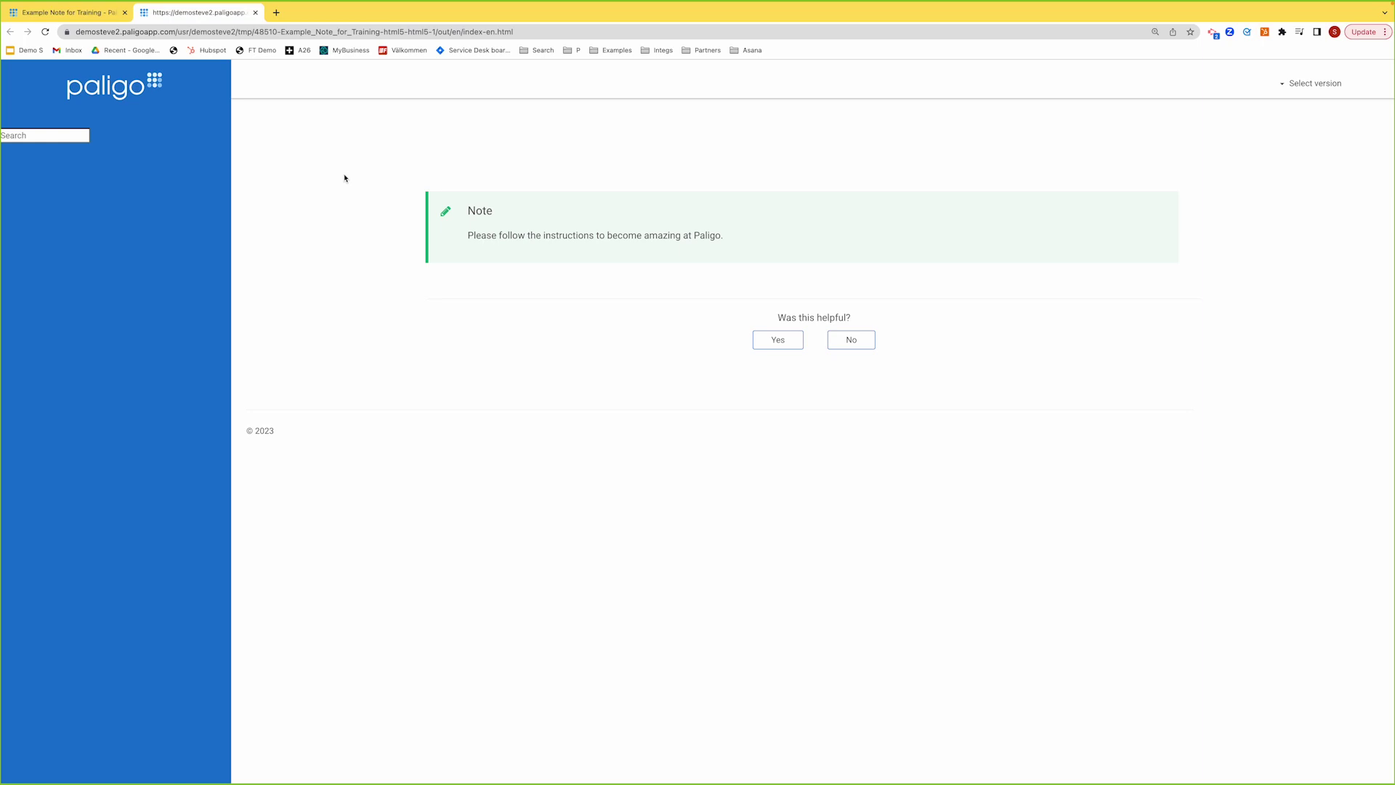
Hide the h3.title Note heading with an inline display: none style, then close DevTools.
right_click(476, 212)
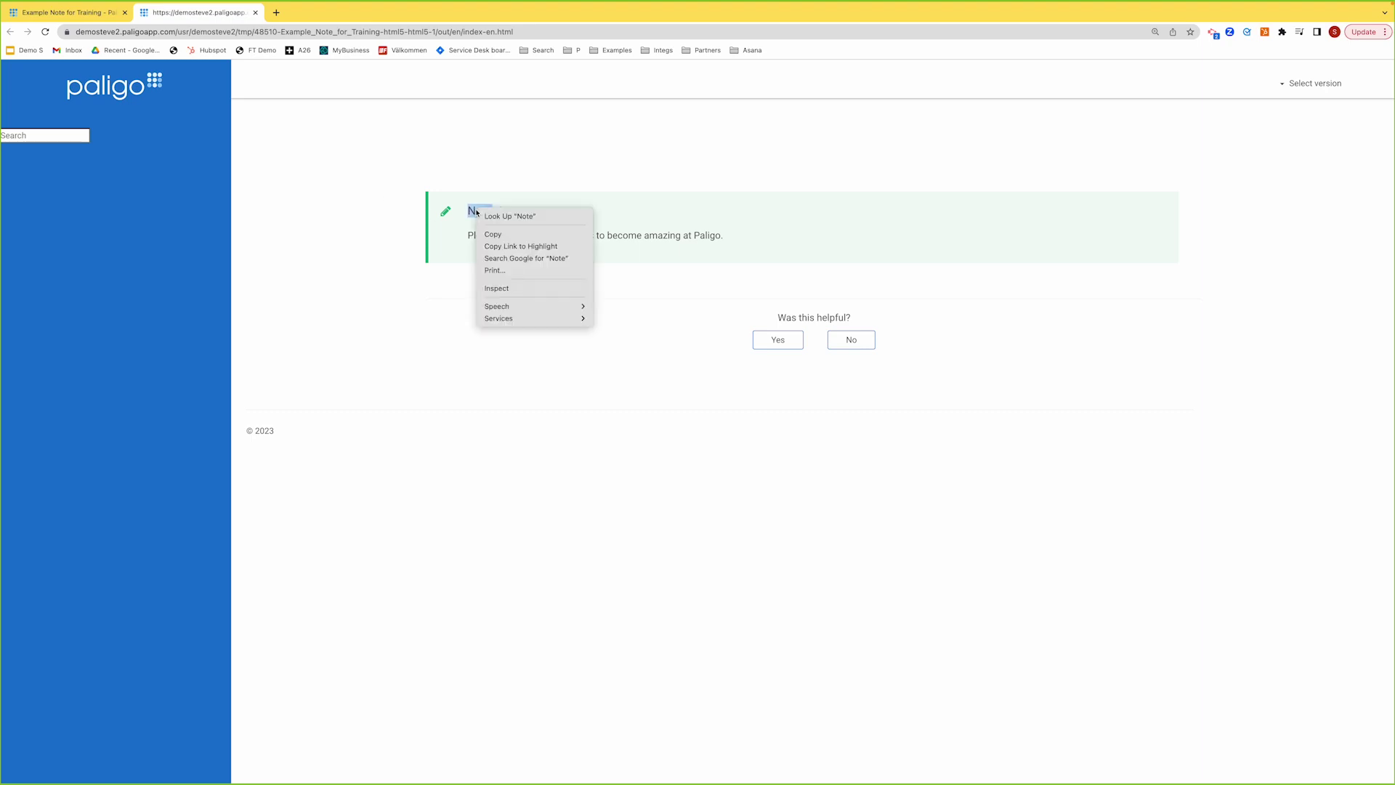
left_click(496, 289)
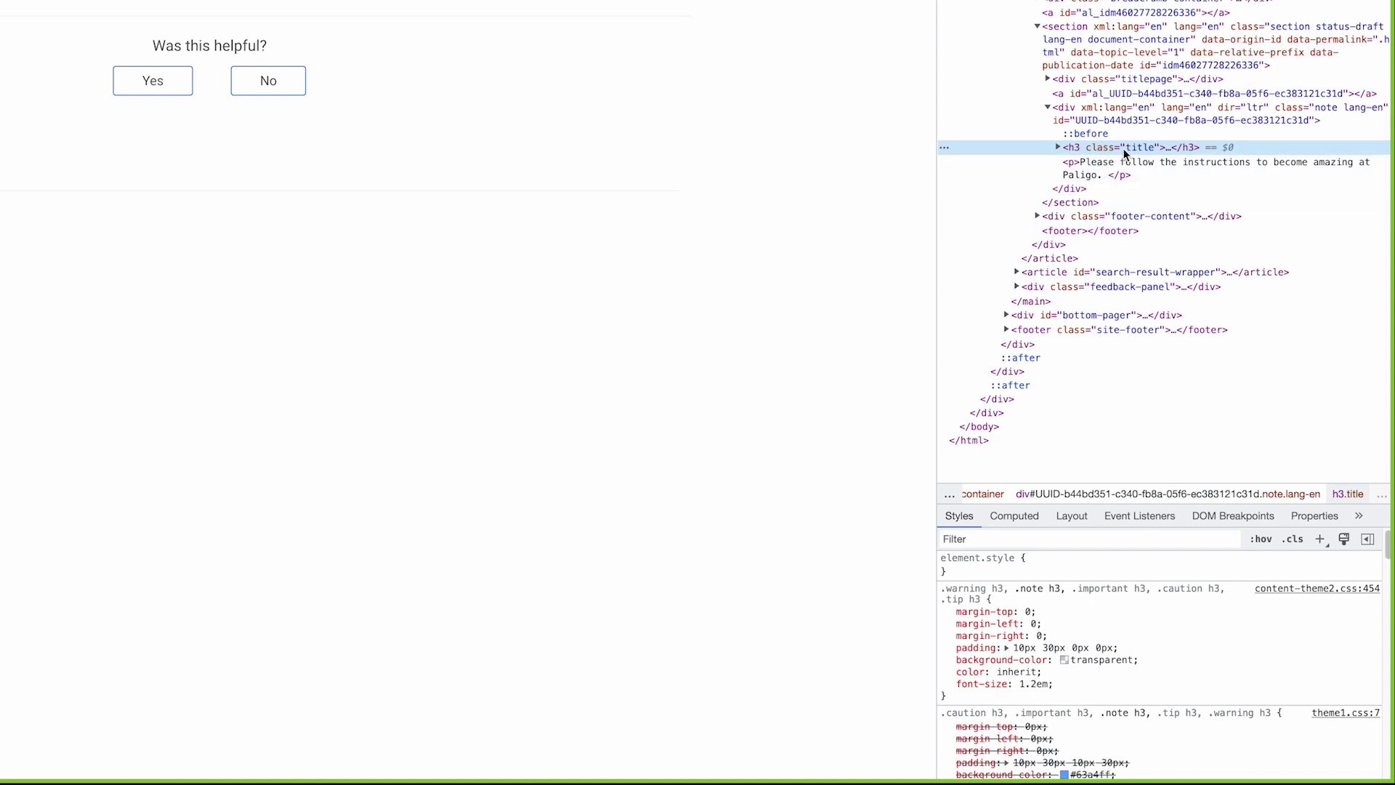
left_click(1044, 566)
type("display")
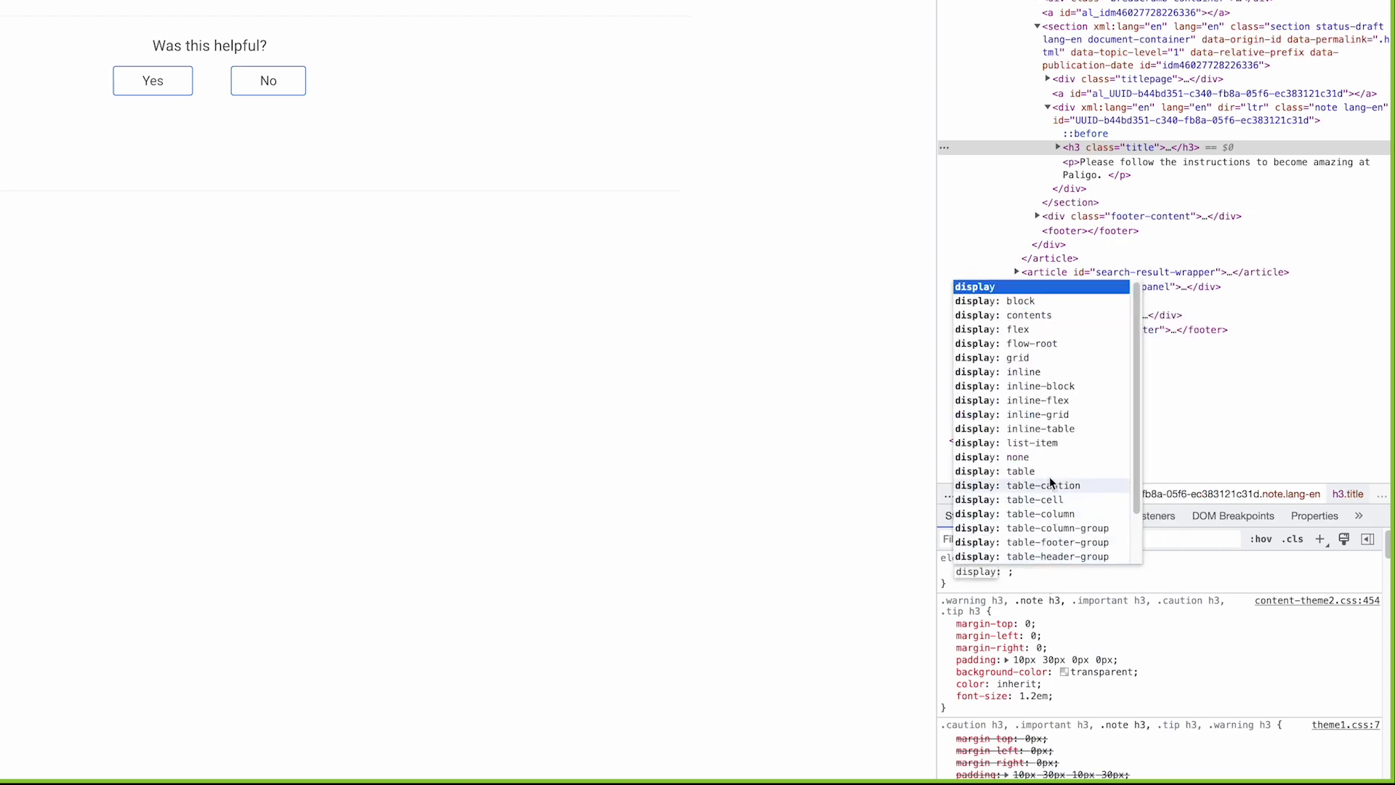
left_click(1035, 458)
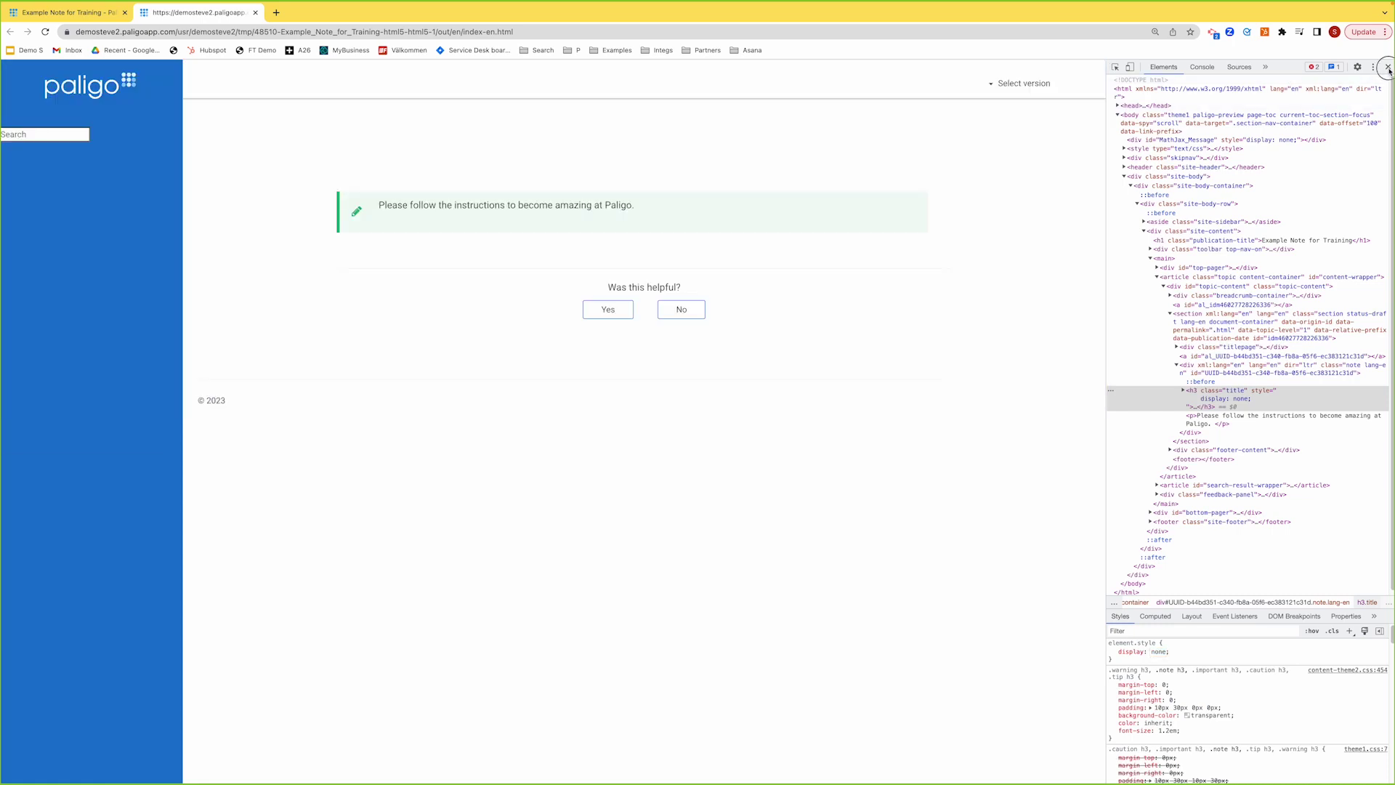
left_click(1388, 66)
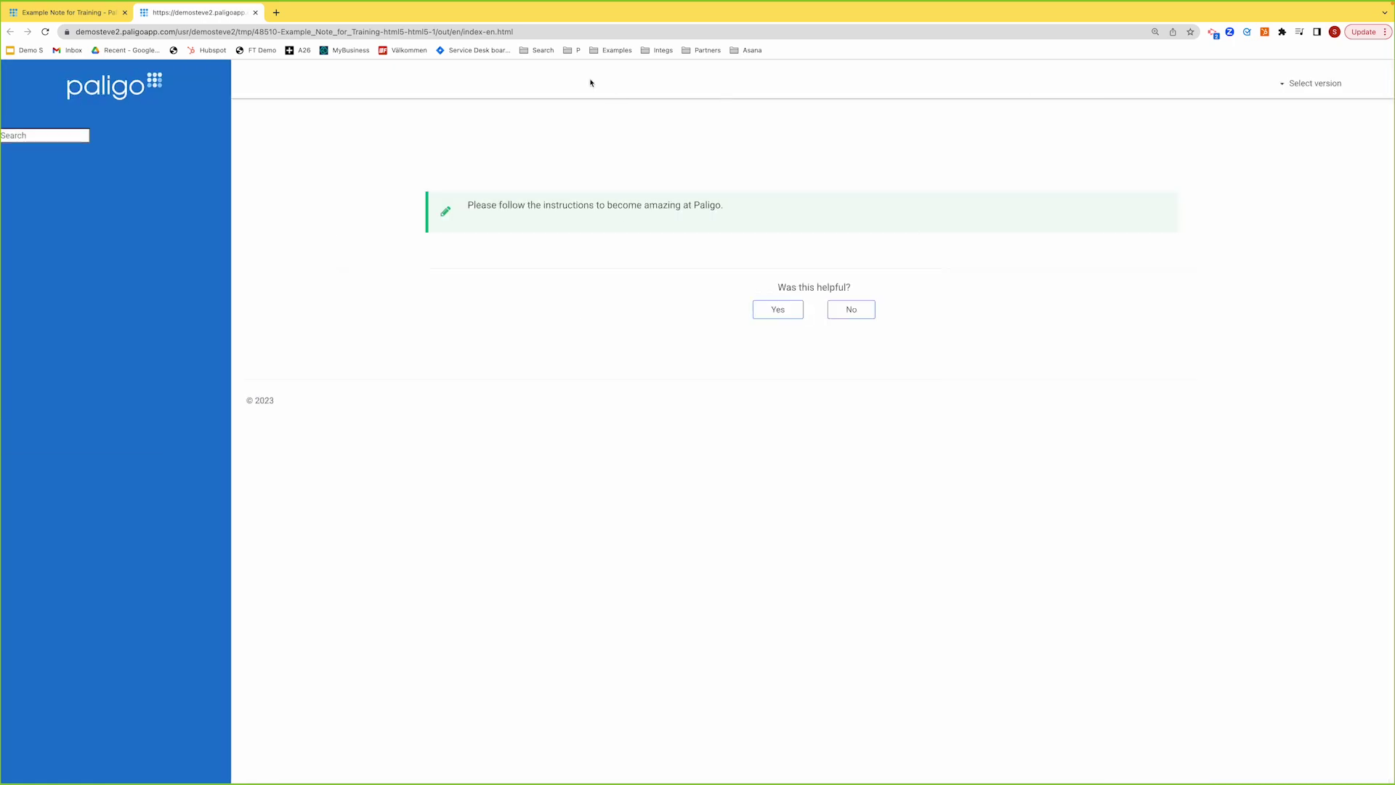
Close the preview, save the note, and open the Second level heading topic.
left_click(255, 13)
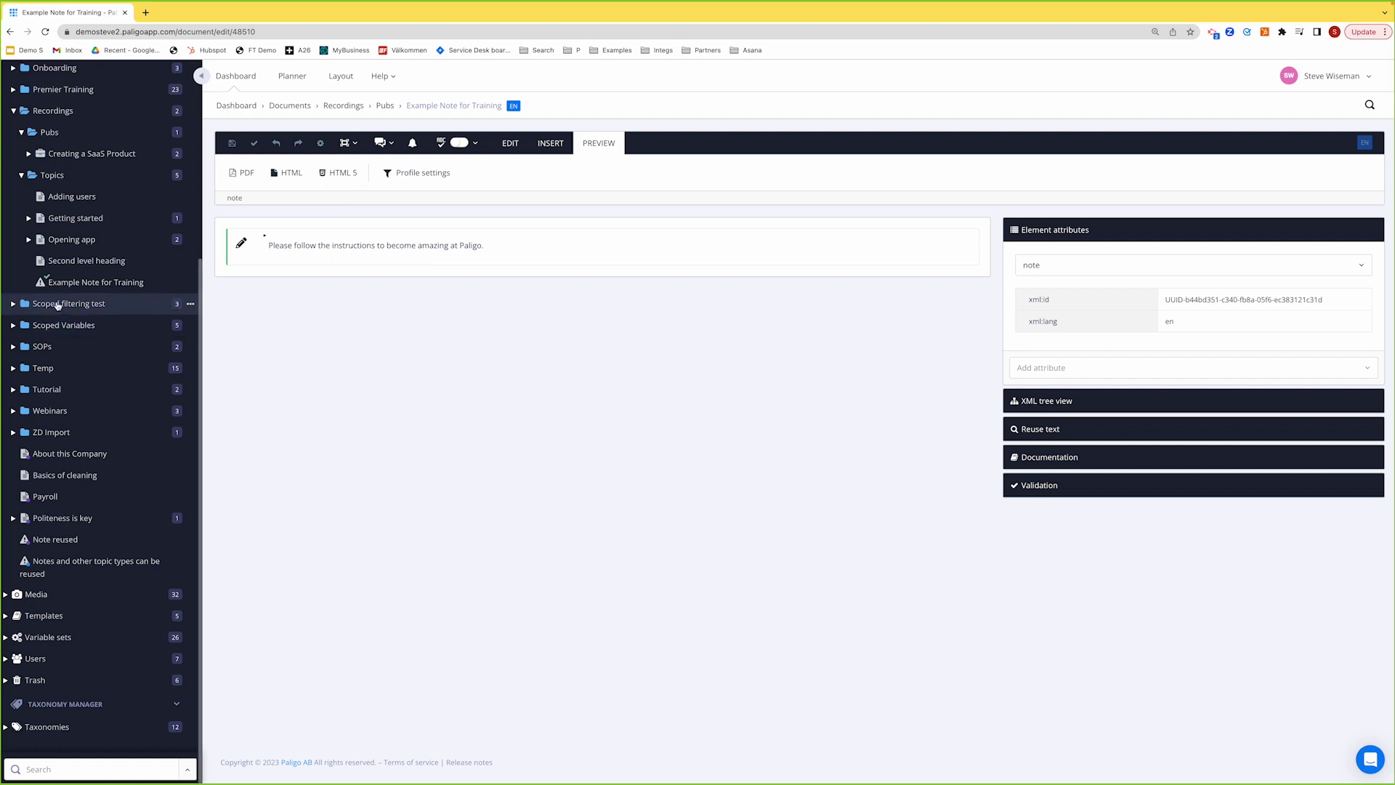
scroll(56, 302, "up", 2)
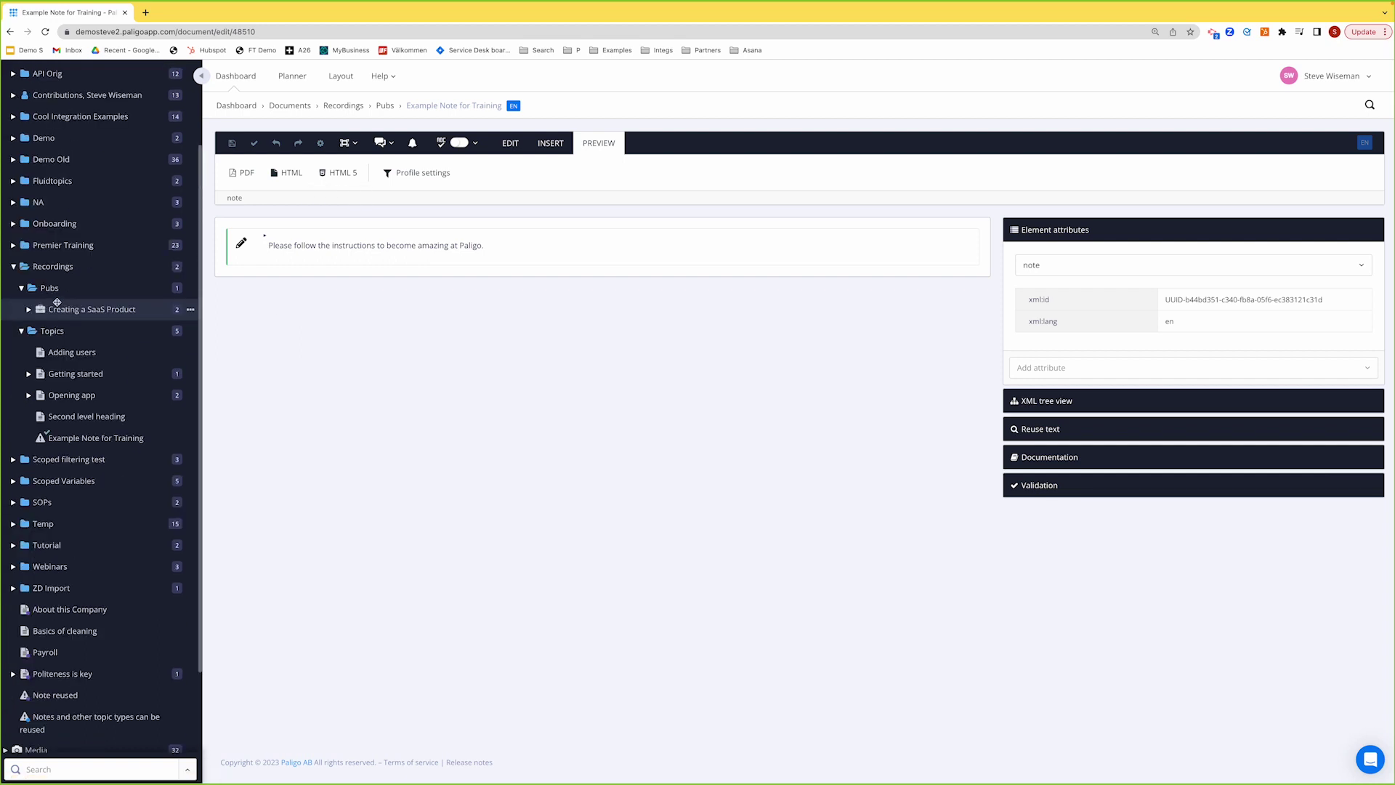
left_click(86, 417)
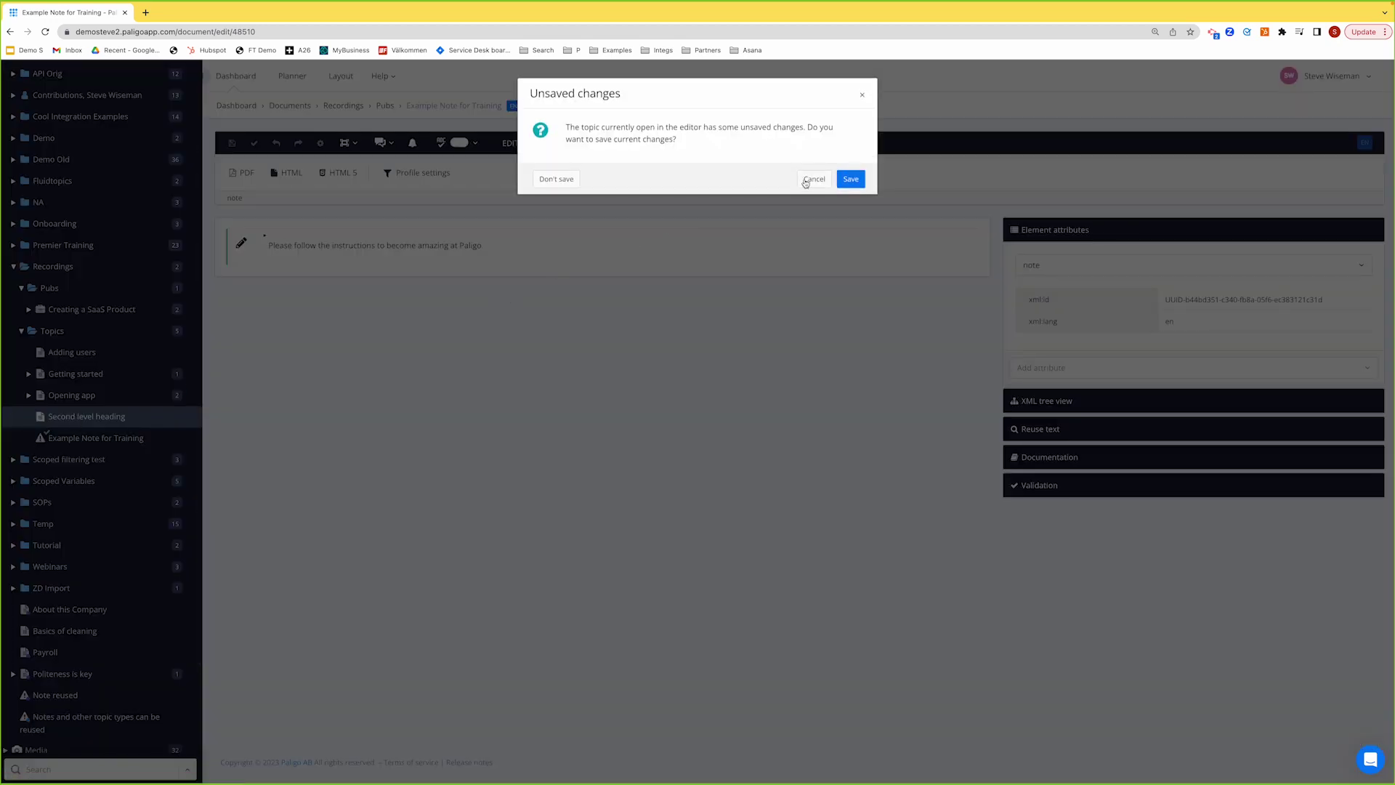
left_click(850, 181)
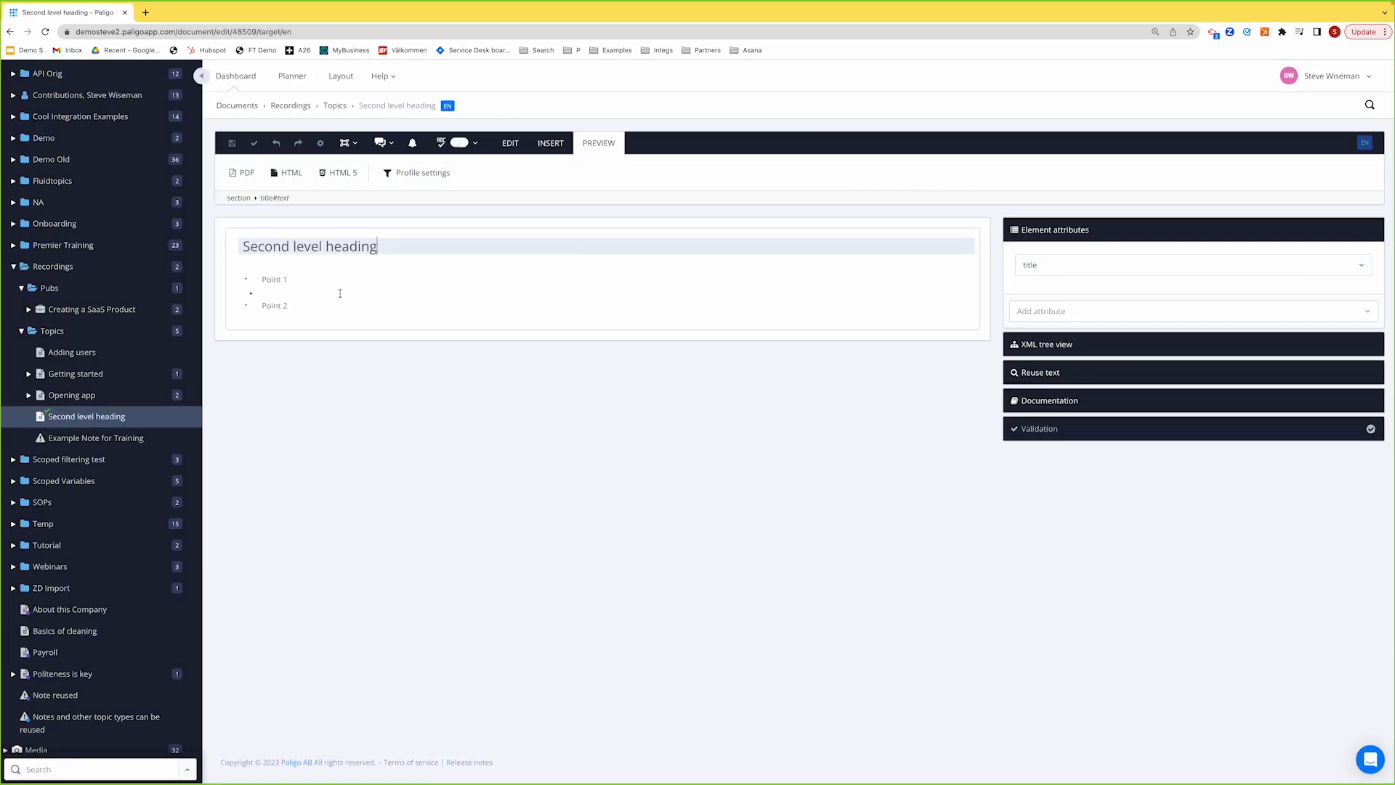
Insert Example Note for Training as a reused component below Point 1 and save the topic.
left_click(271, 287)
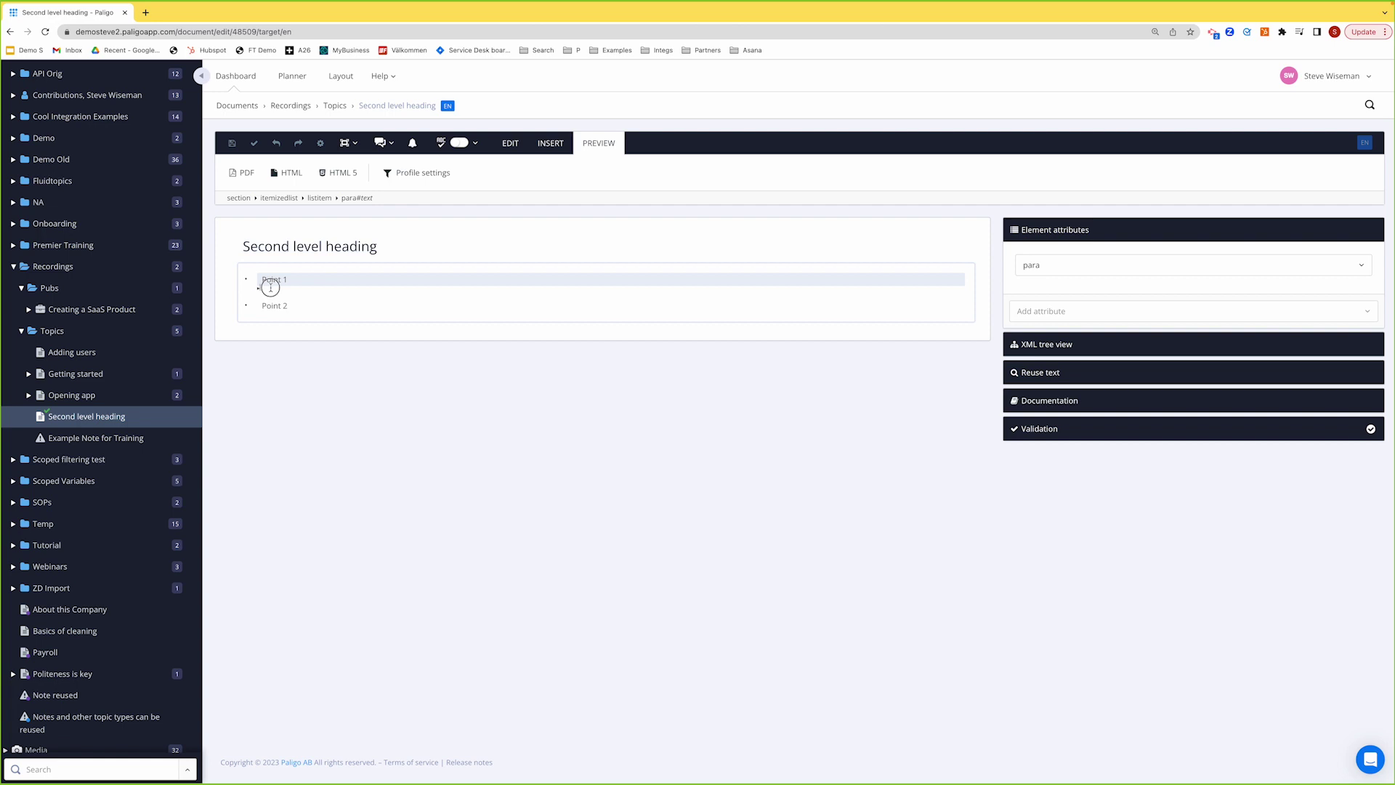
left_click(552, 144)
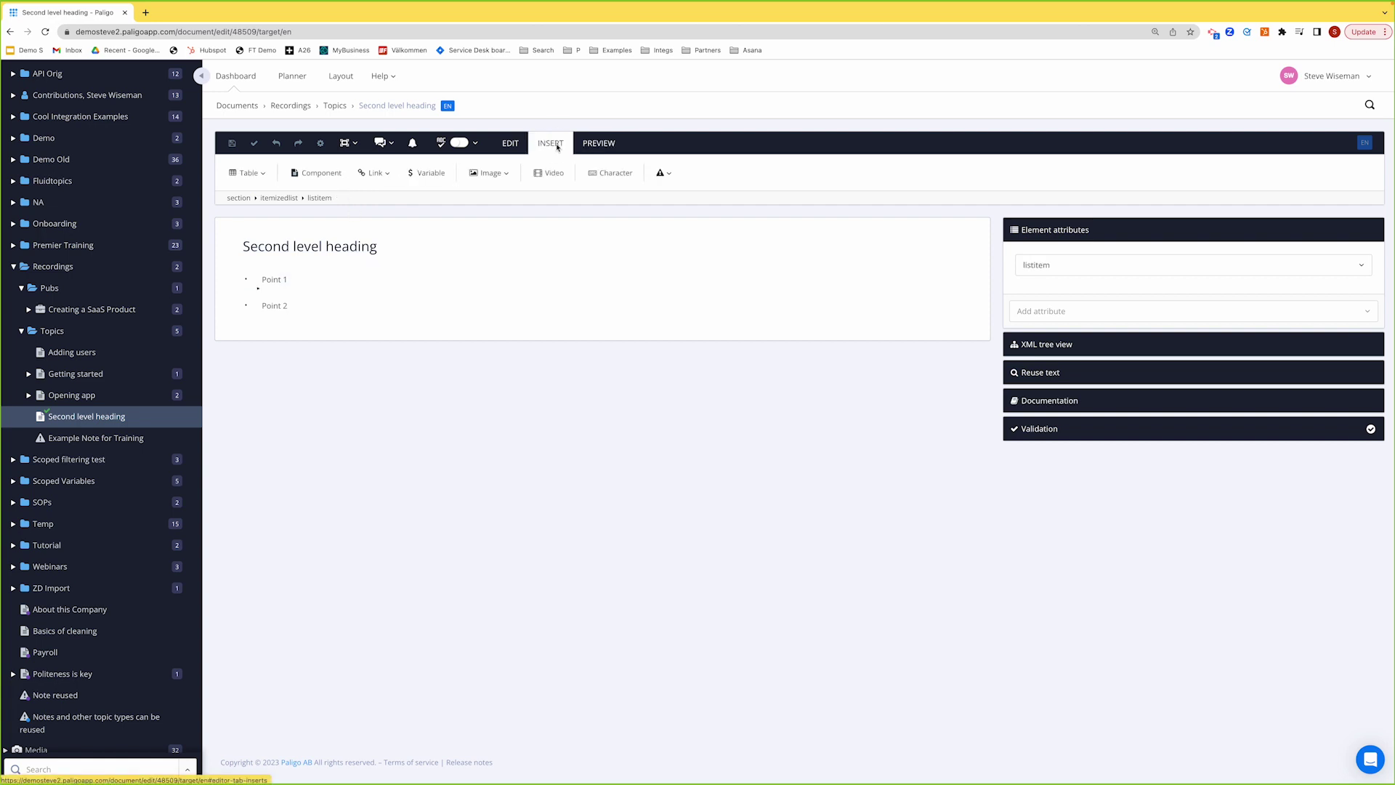
left_click(322, 174)
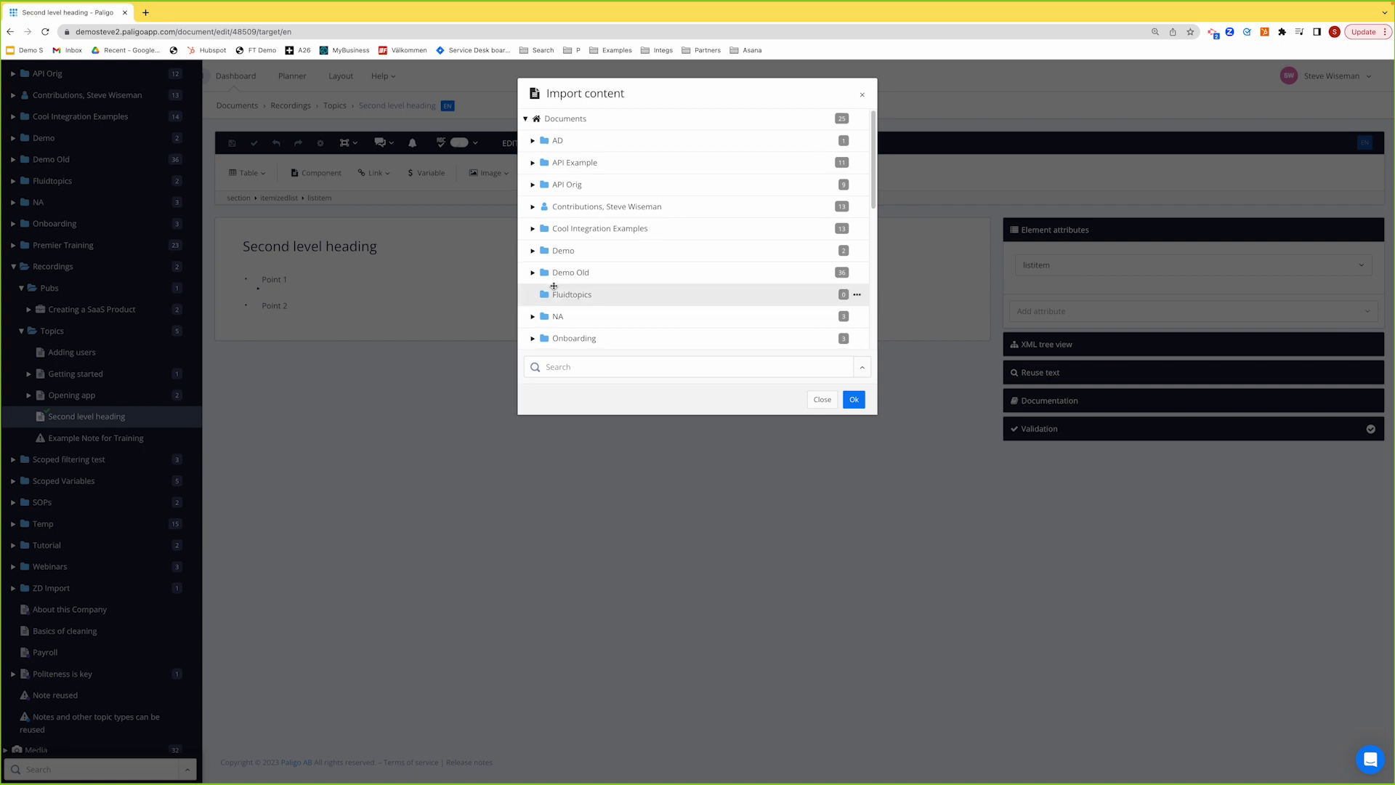
scroll(554, 286, "down", 2)
left_click(532, 278)
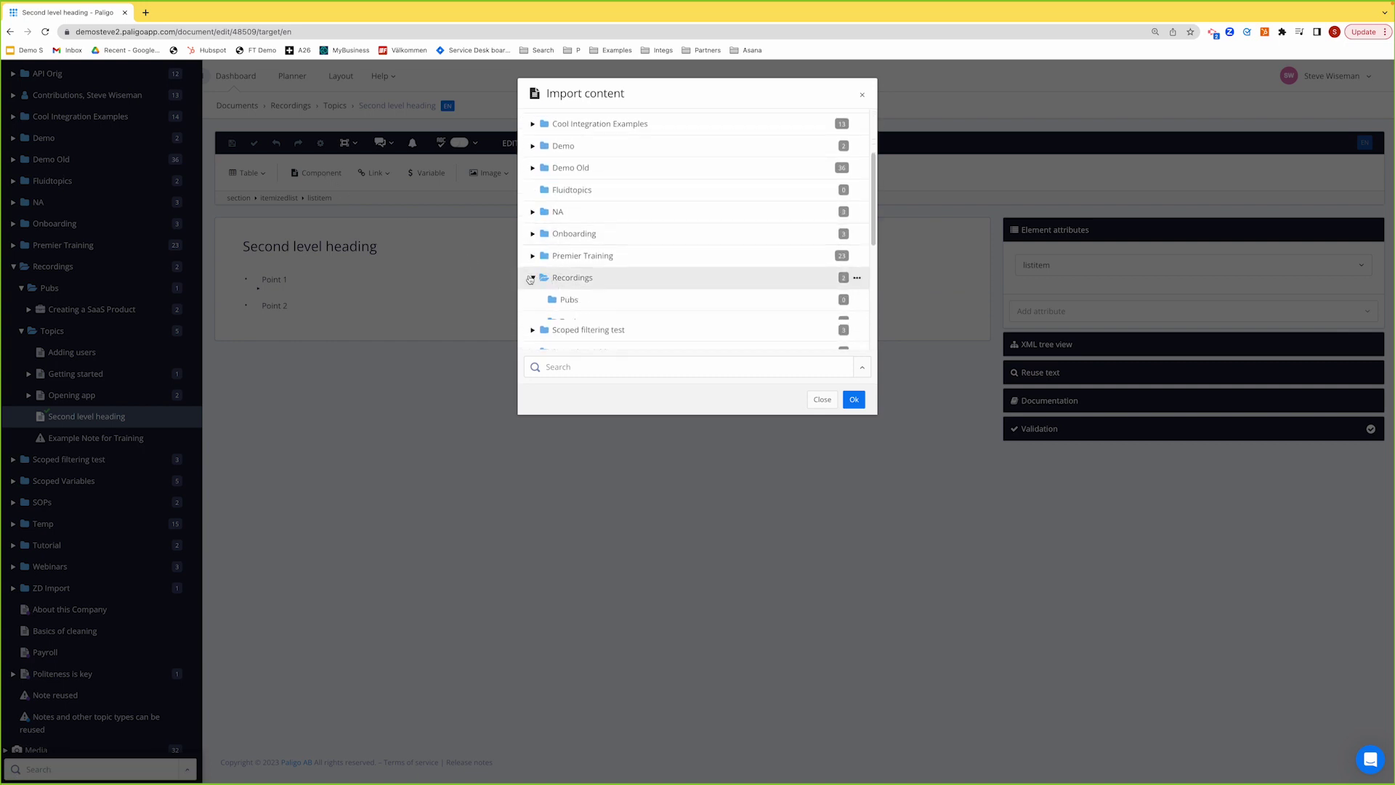
left_click(541, 320)
scroll(616, 254, "down", 1)
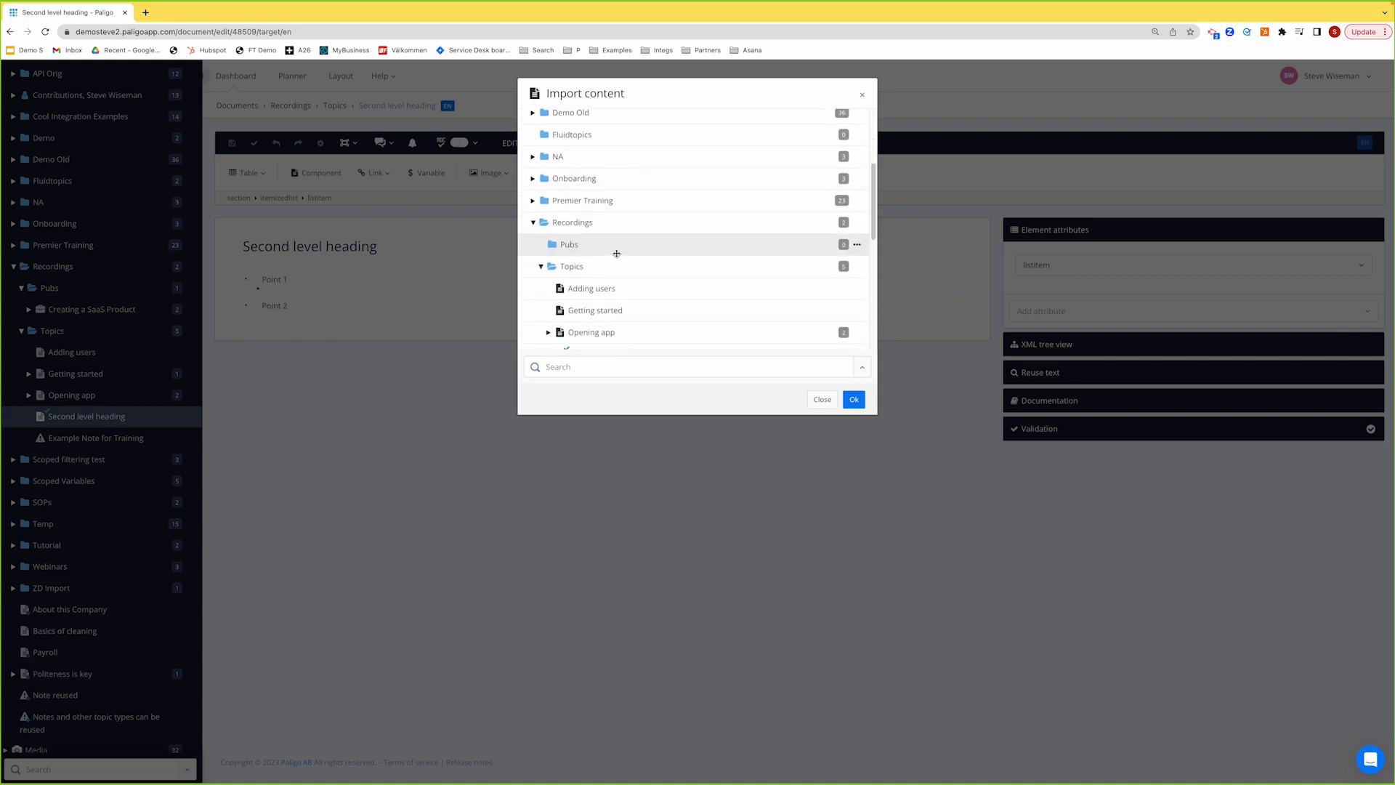
scroll(617, 254, "down", 1)
double_click(594, 307)
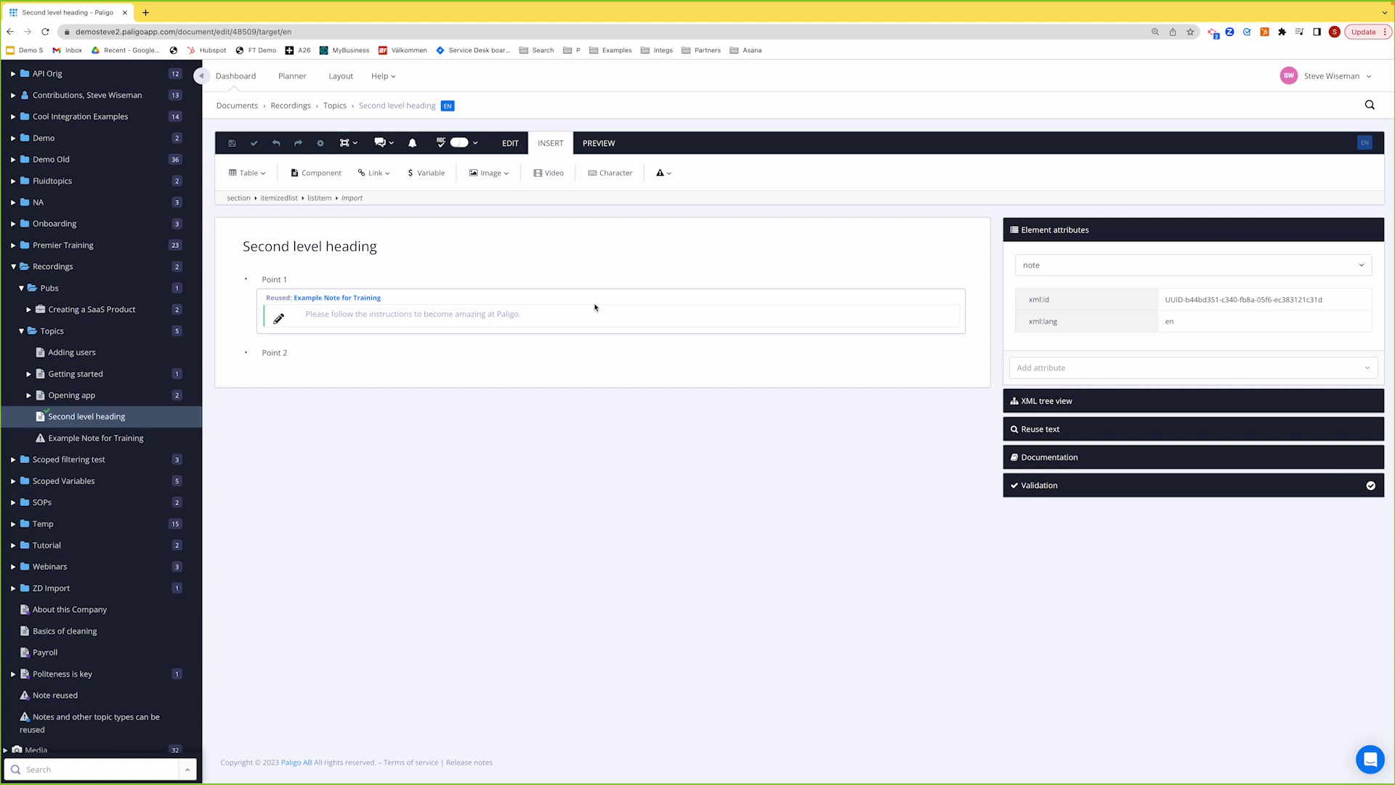
left_click(232, 147)
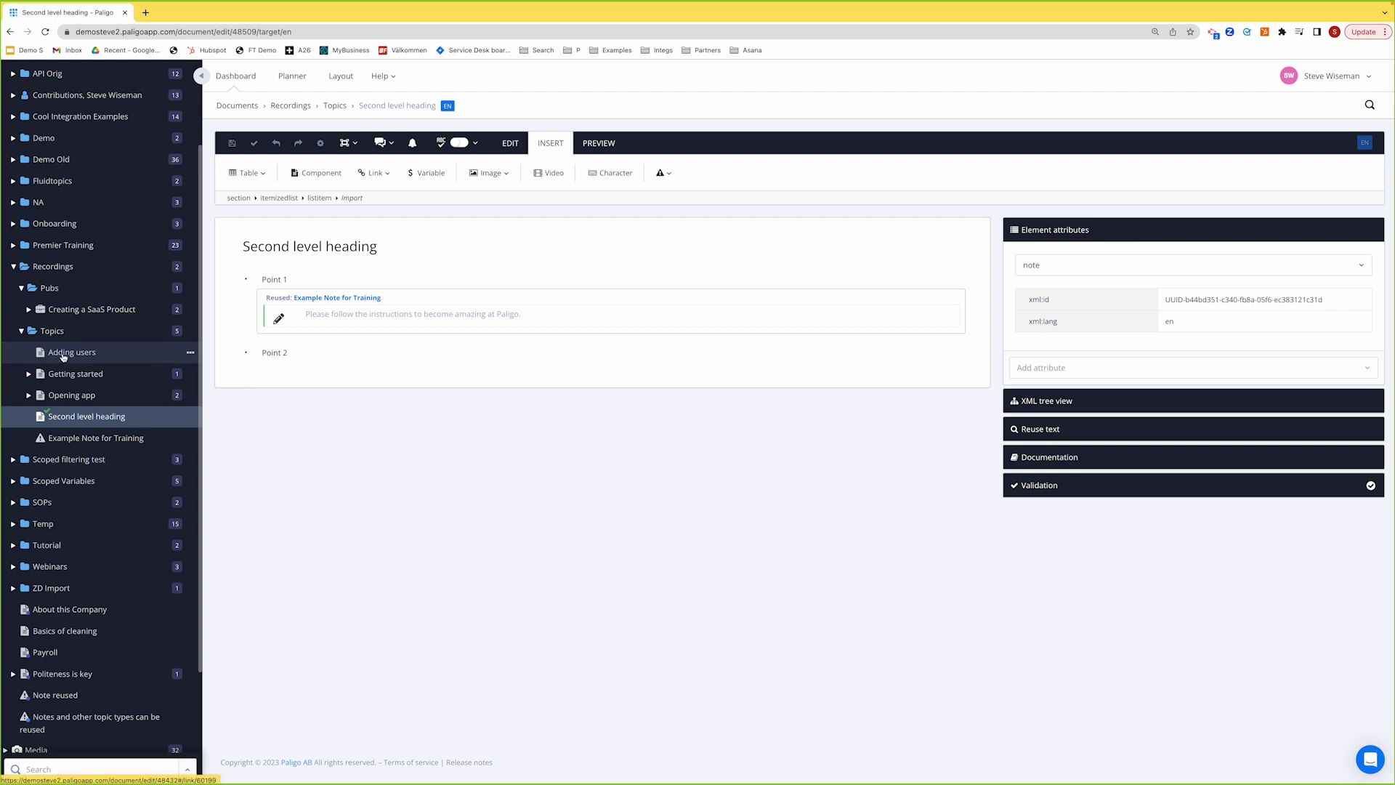
Open the Adding users topic and place the insertion point below its table.
left_click(63, 355)
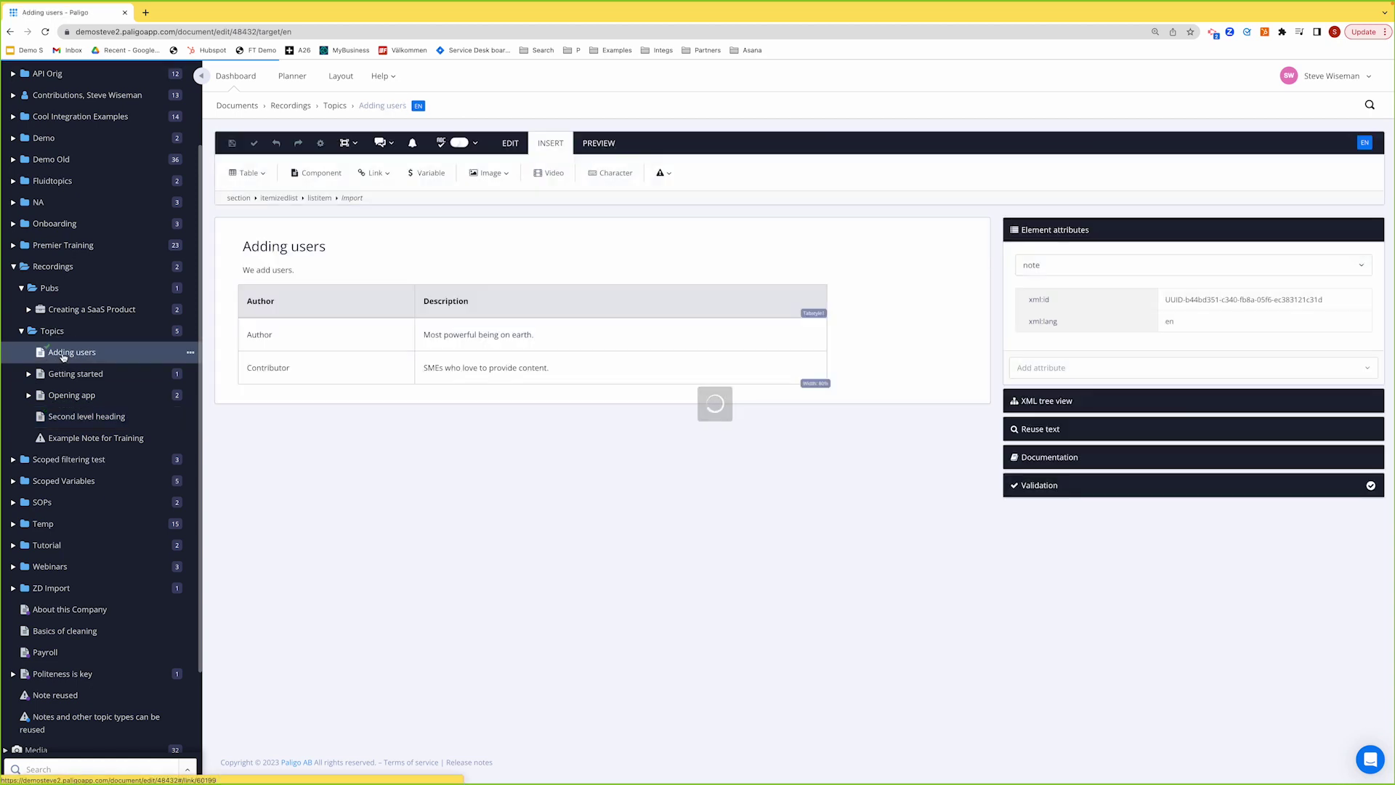
left_click(254, 390)
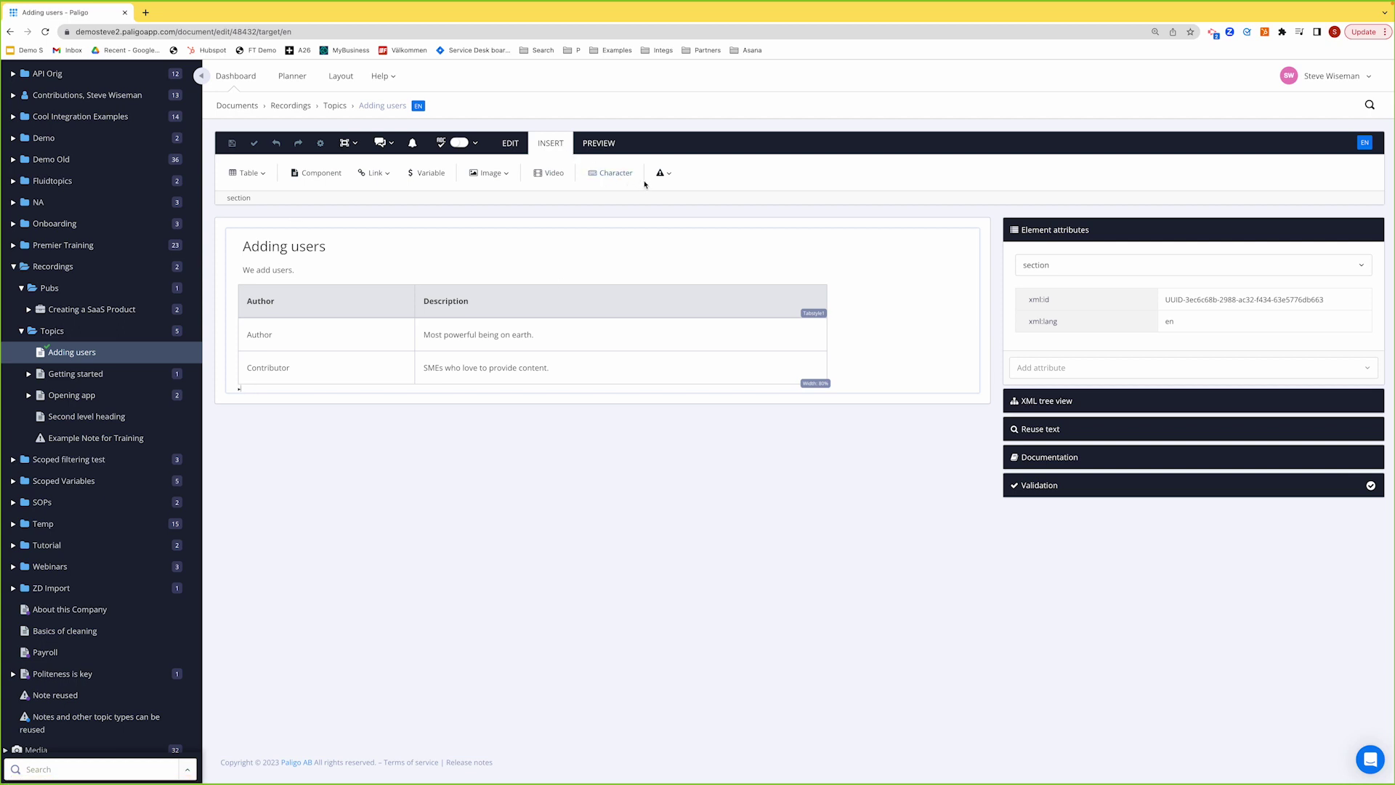
left_click(666, 177)
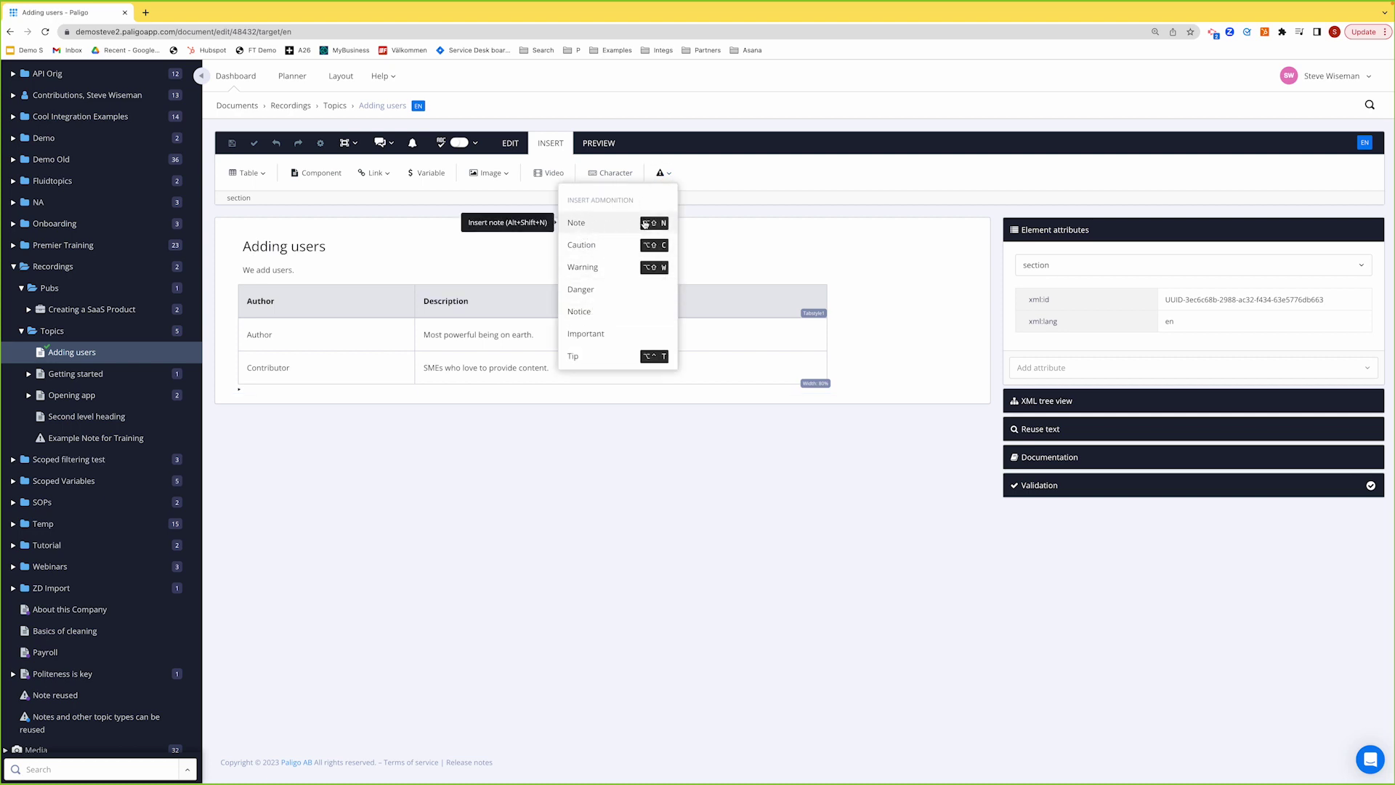
left_click(262, 387)
Insert a warning admonition below the table using the 'wa' element search.
key("alt+Return")
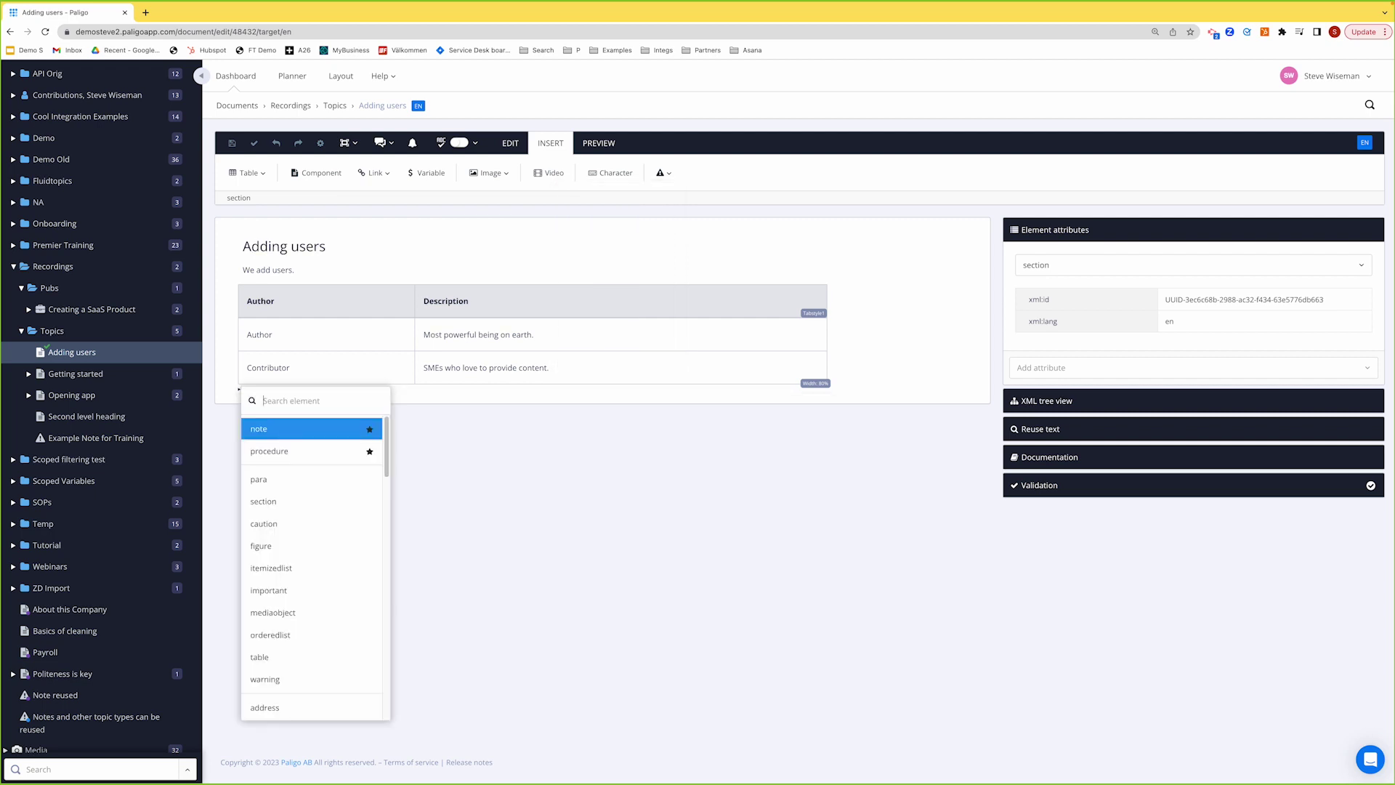
type("wa")
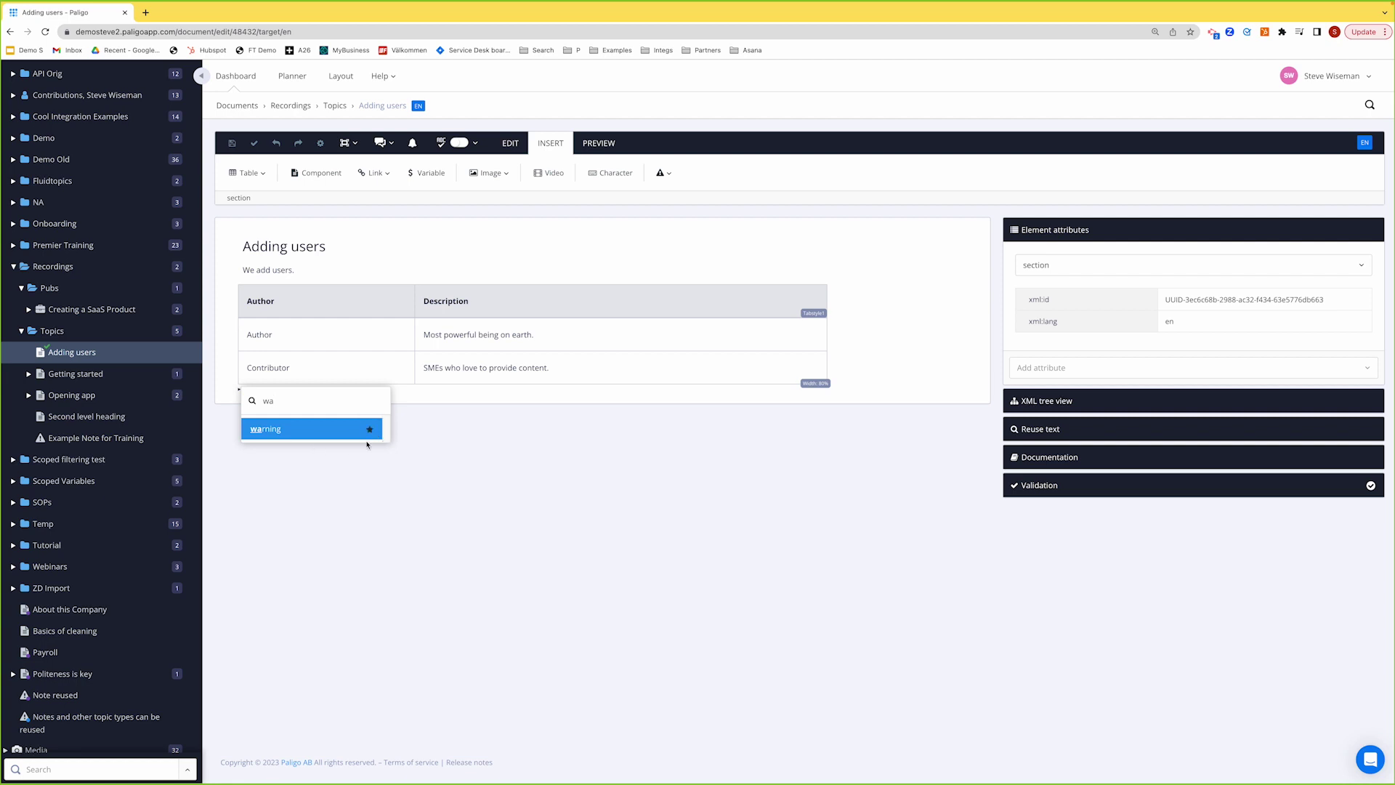
left_click(272, 429)
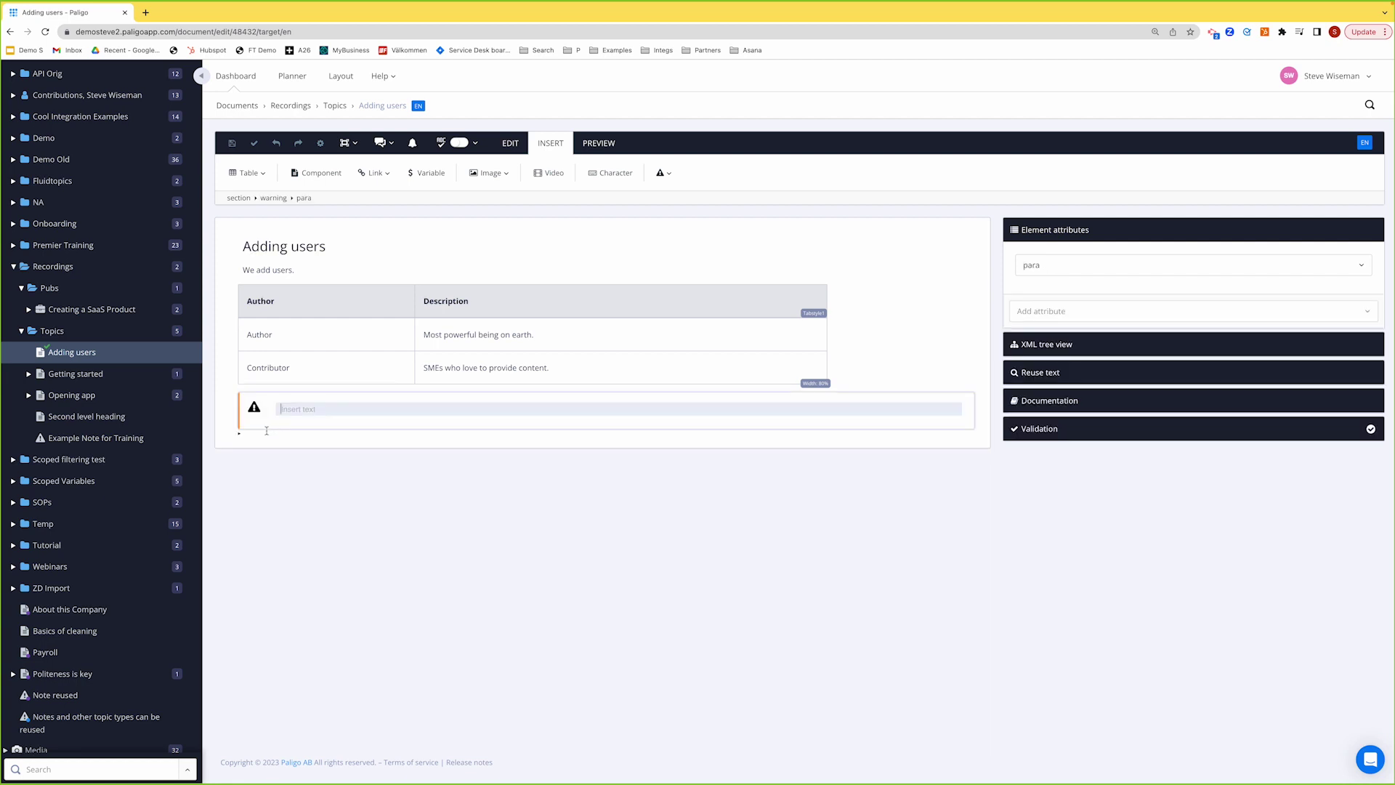
key("alt+Return")
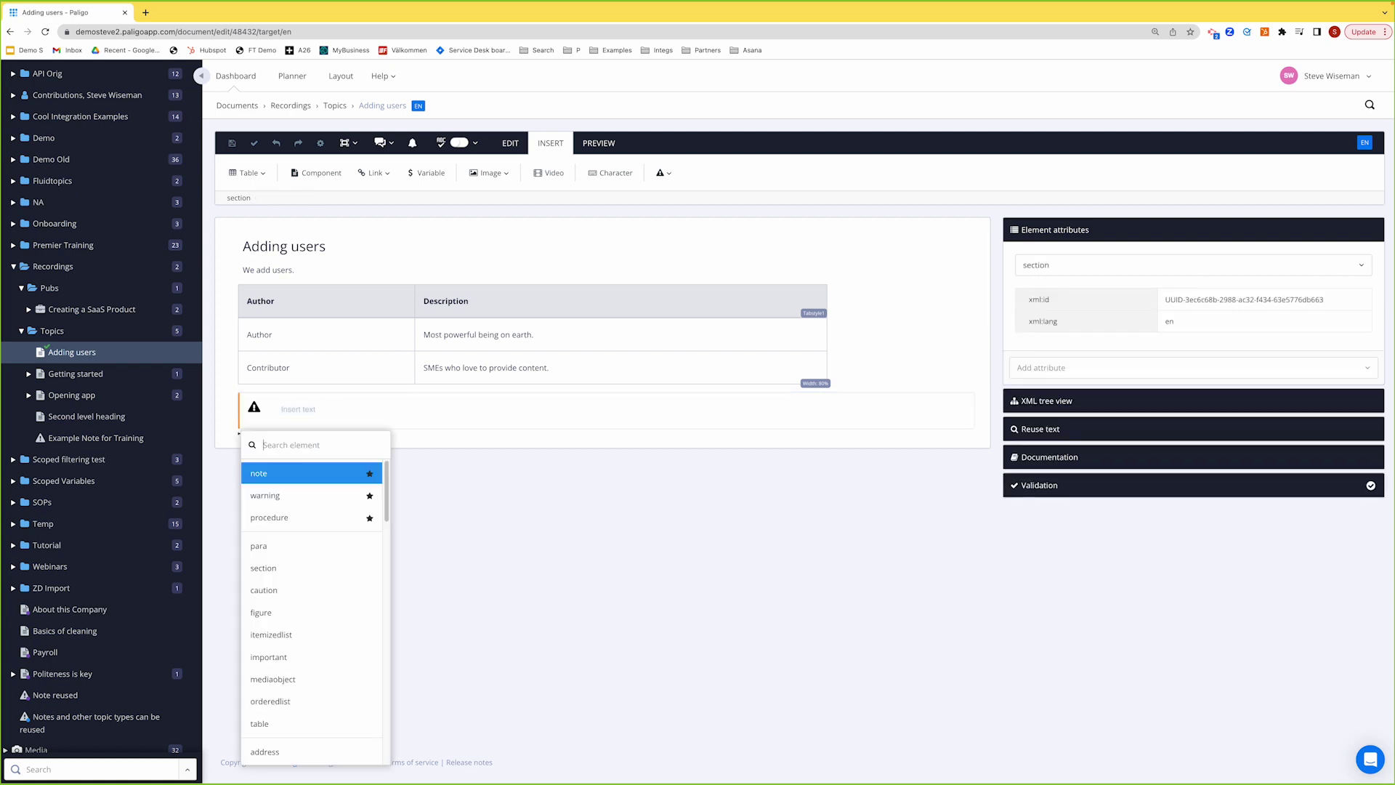
key("Escape")
Type 'Don't touch live cables.' in the warning and convert it to a reusable component titled Cables.
left_click(297, 409)
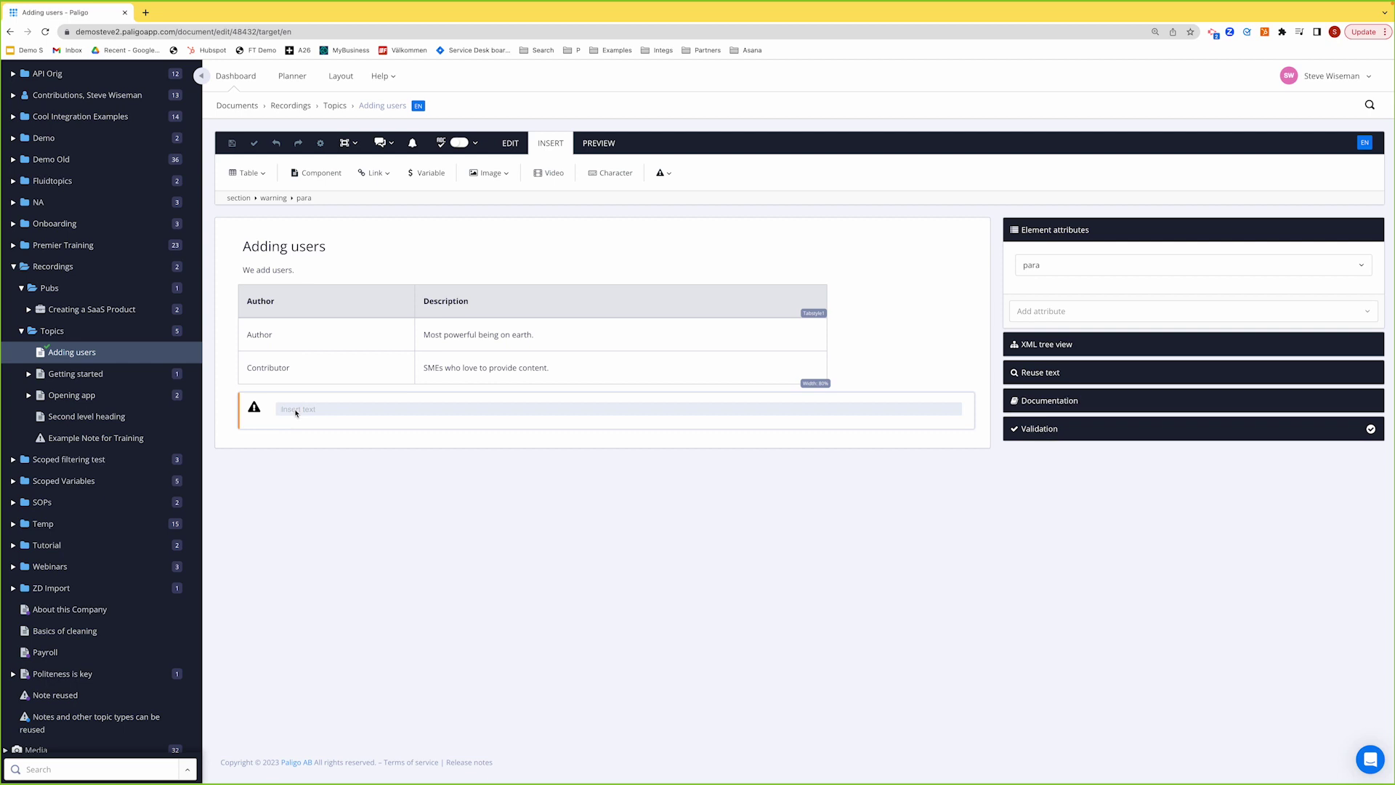
type("Don't touch live cables.")
left_click(278, 201)
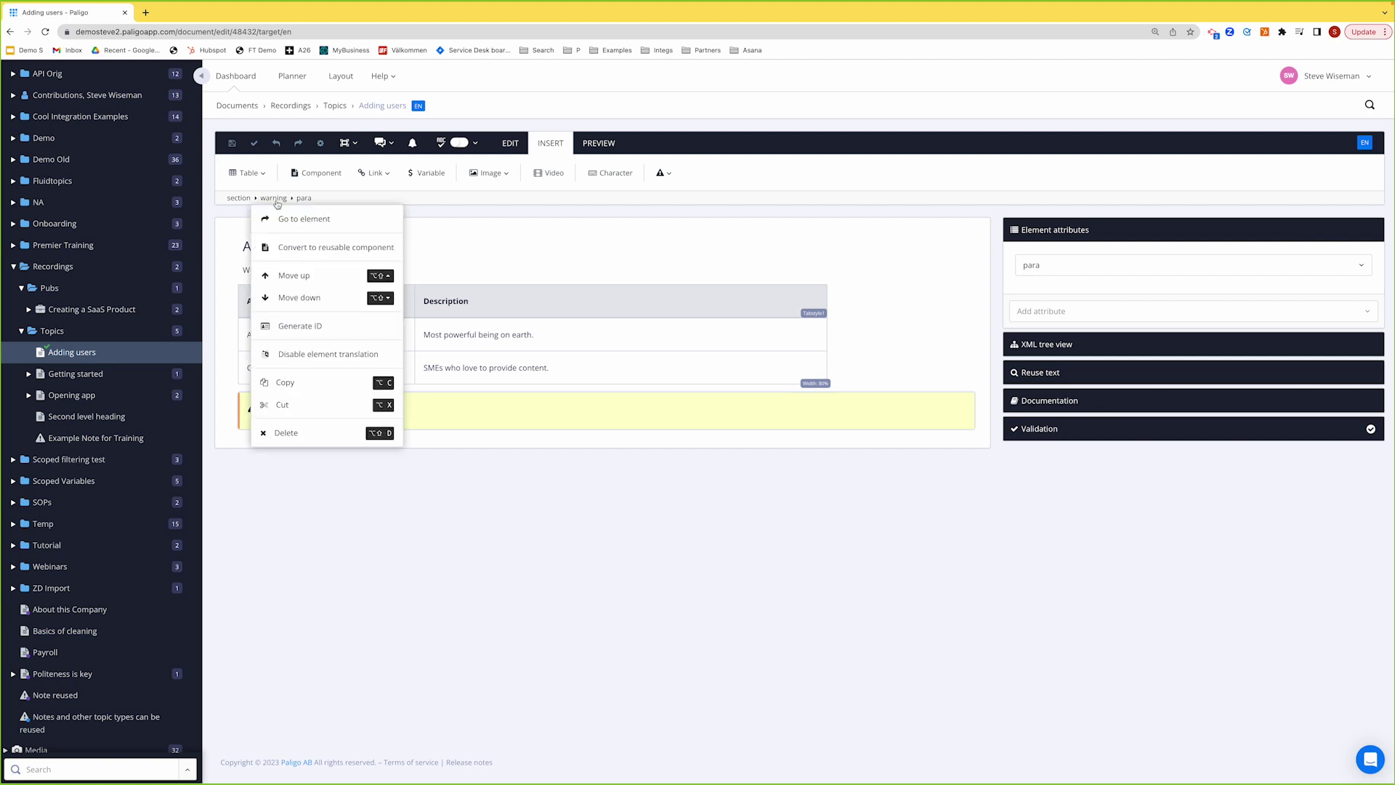
left_click(293, 247)
mouse_move(550, 239)
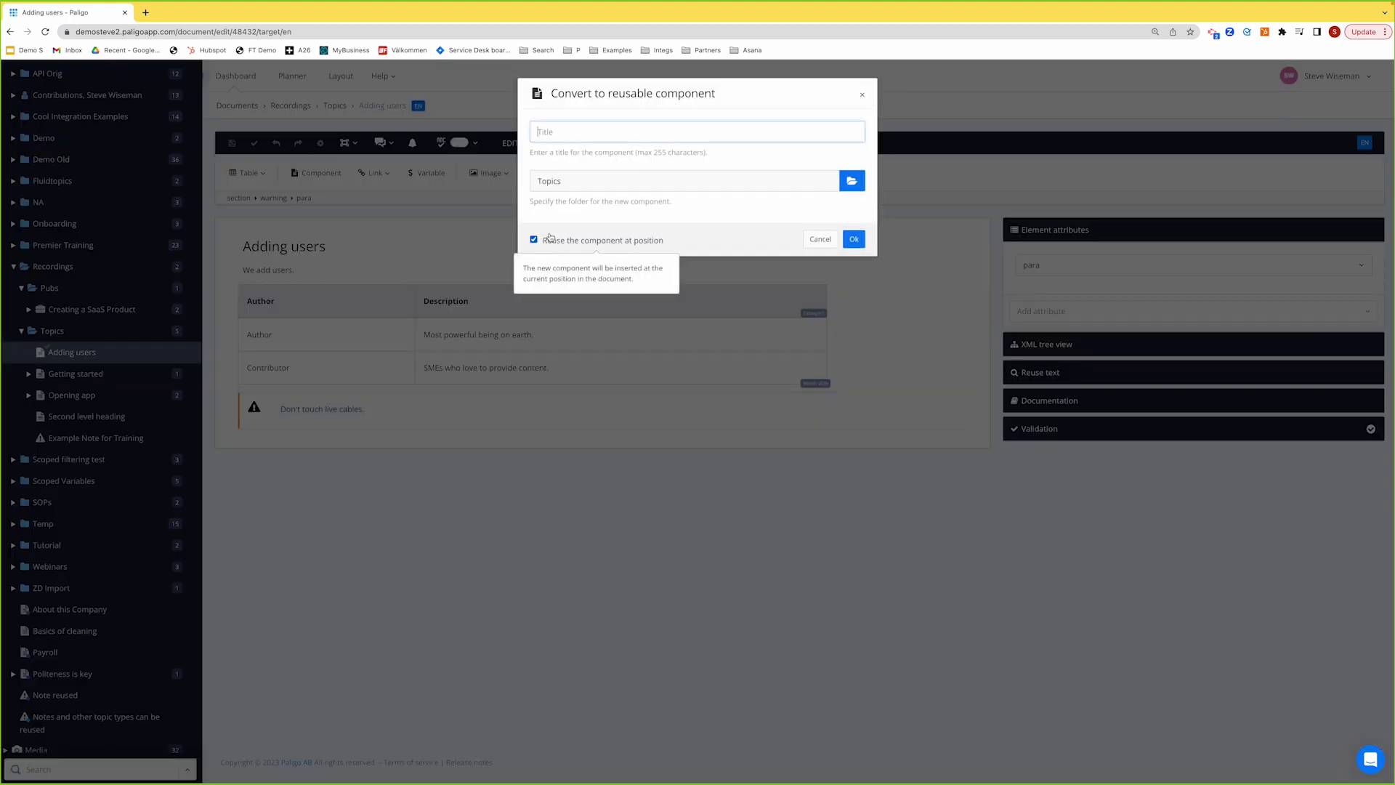
type("Cables")
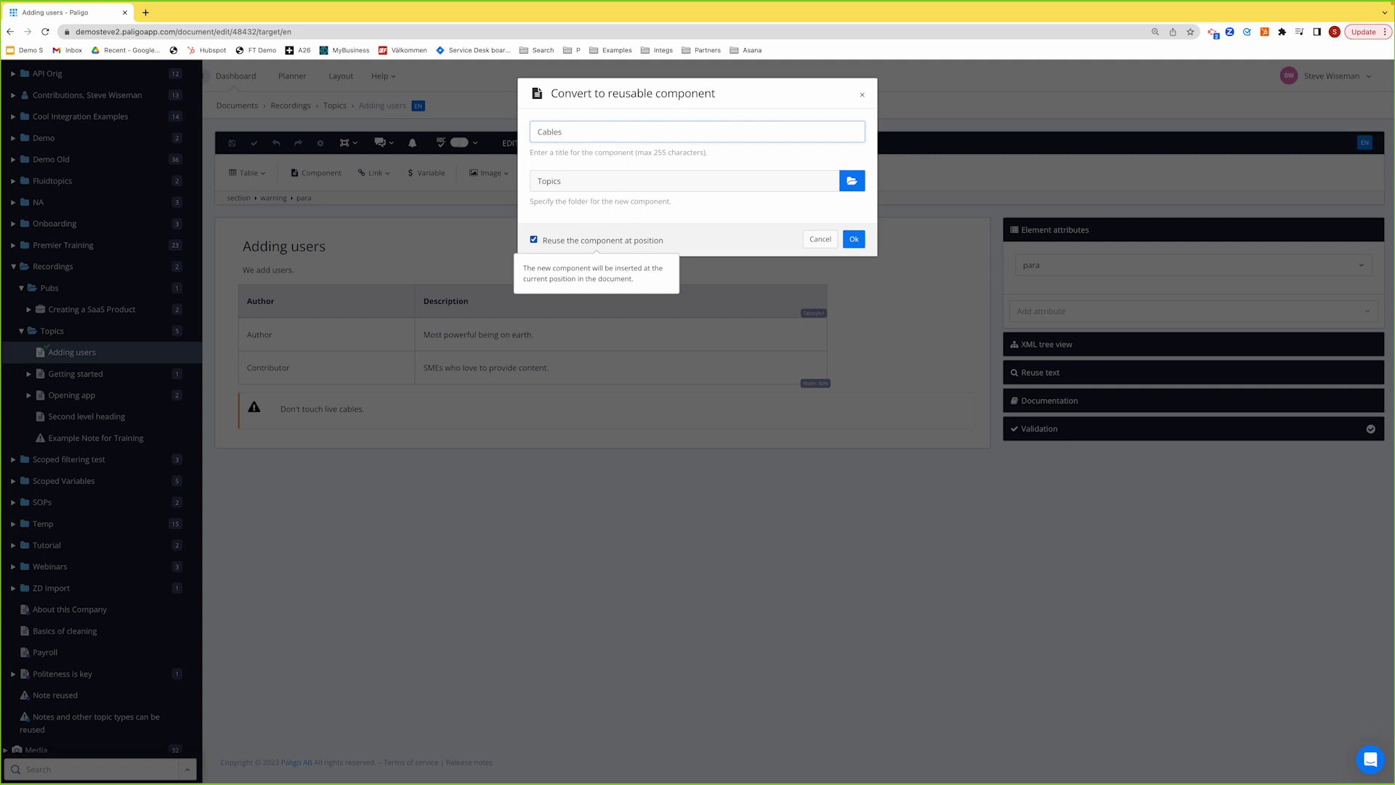
left_click(854, 241)
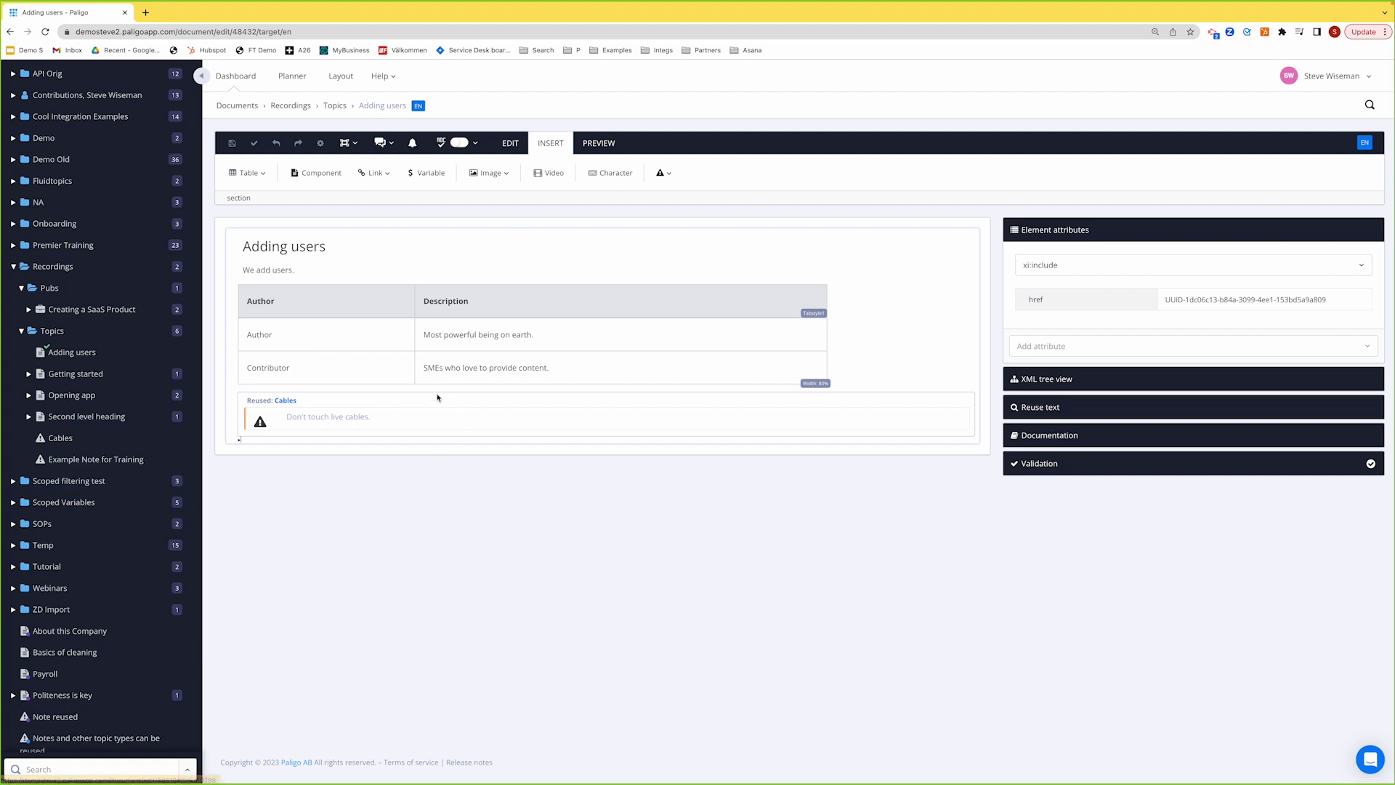
Open the Cables component from the Topics folder in the content tree.
left_click(248, 476)
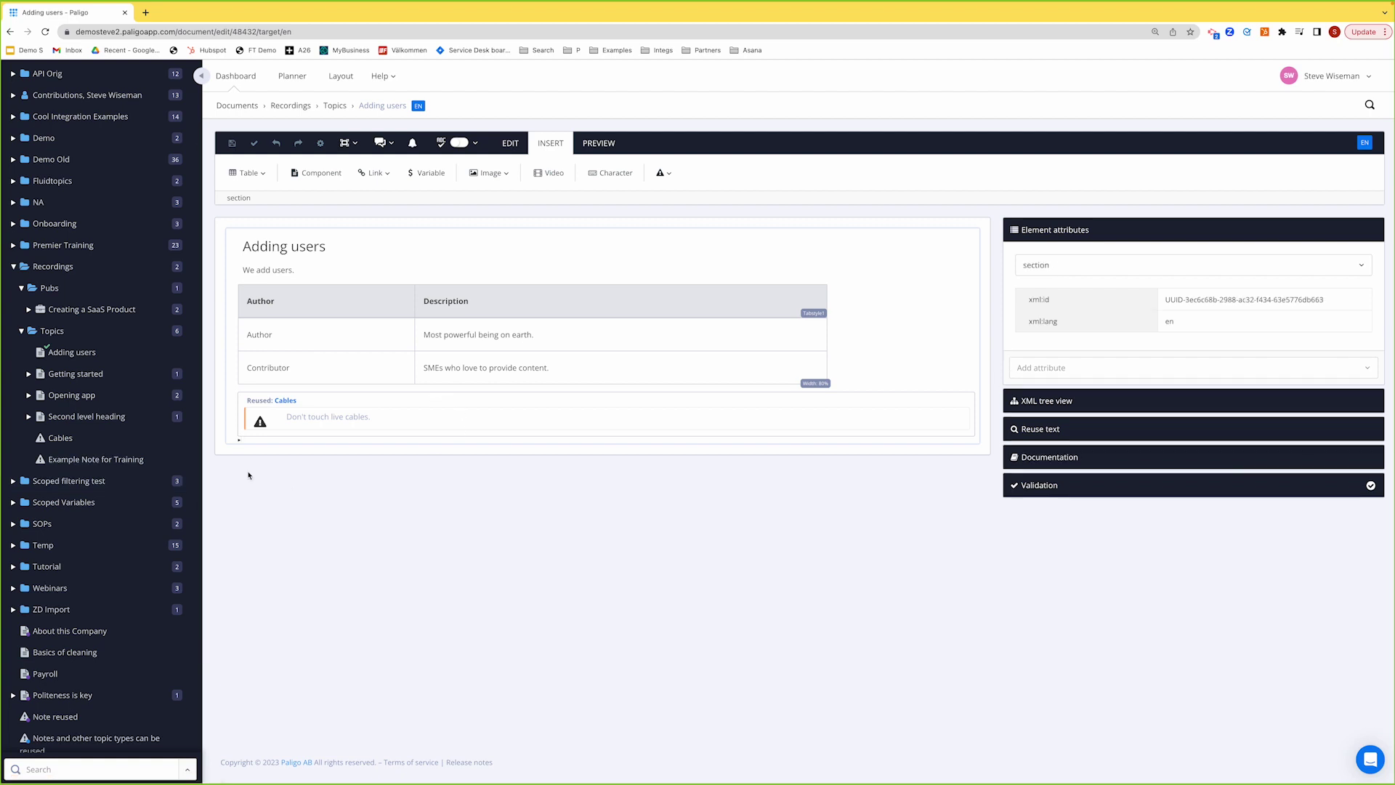
left_click(65, 440)
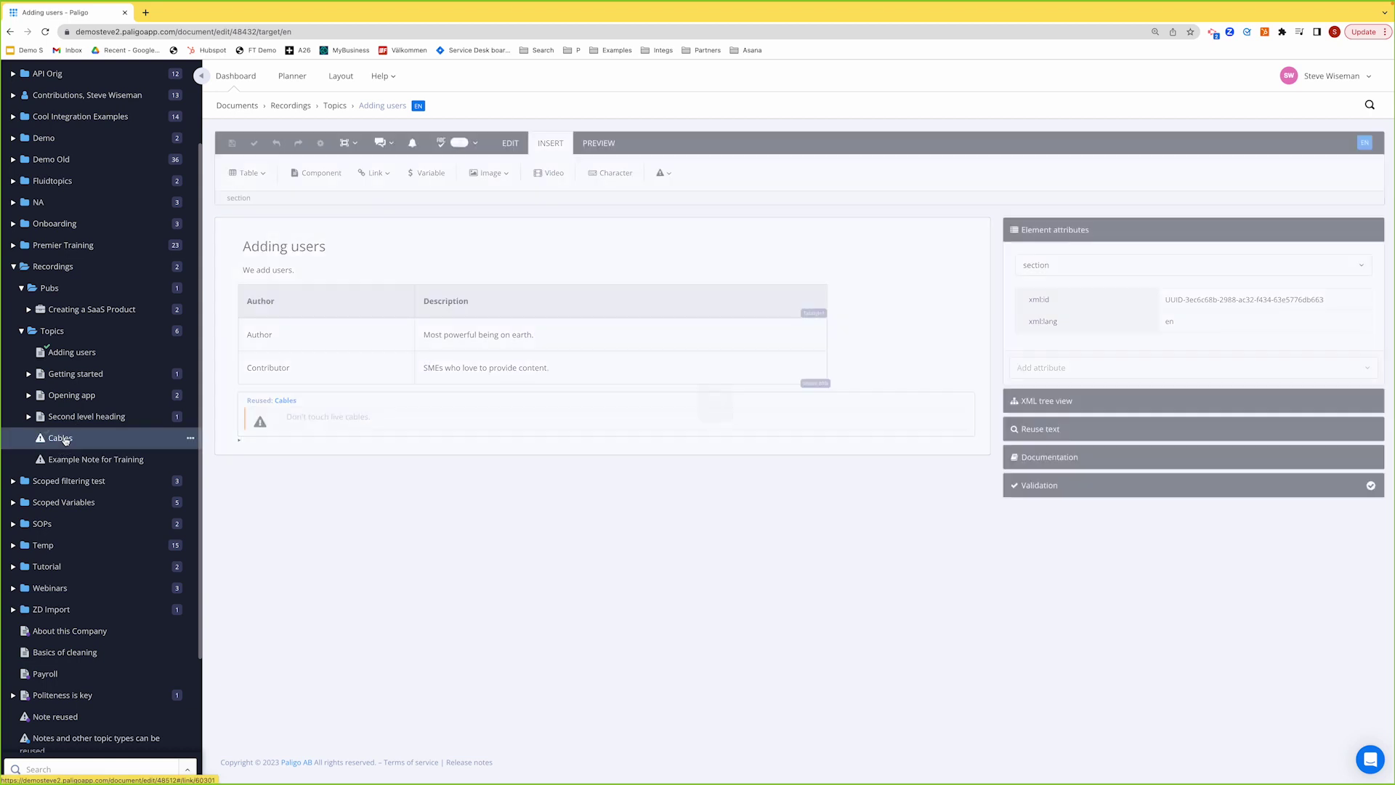